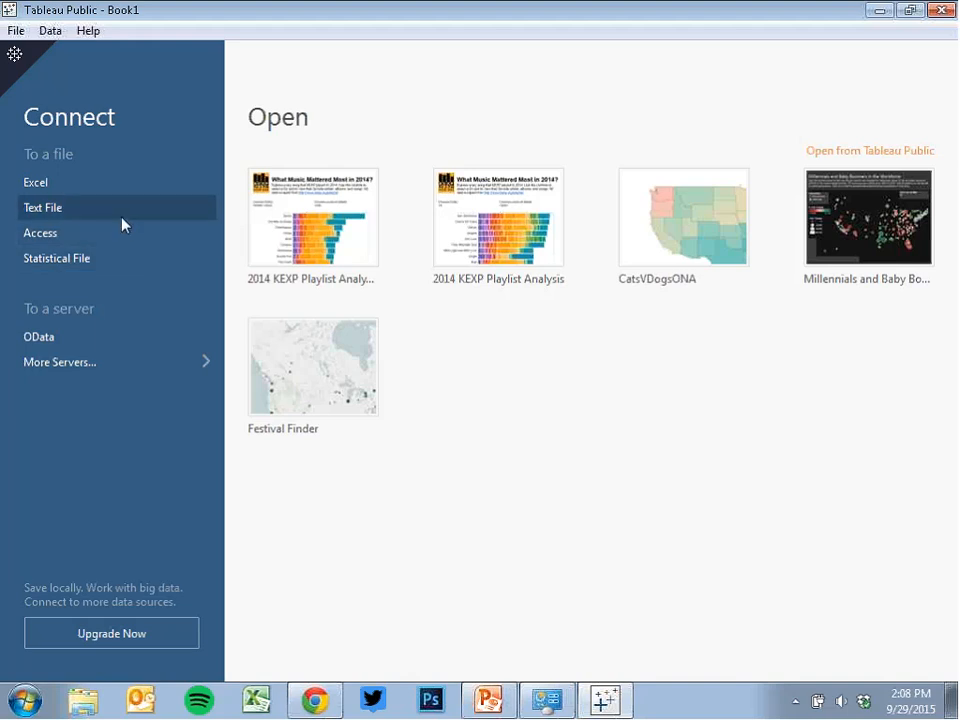
Connect to the text file "MaxPreps- Mountlake Terrace 29th Sep 10_06.csv" in the Data folder.
click(48, 214)
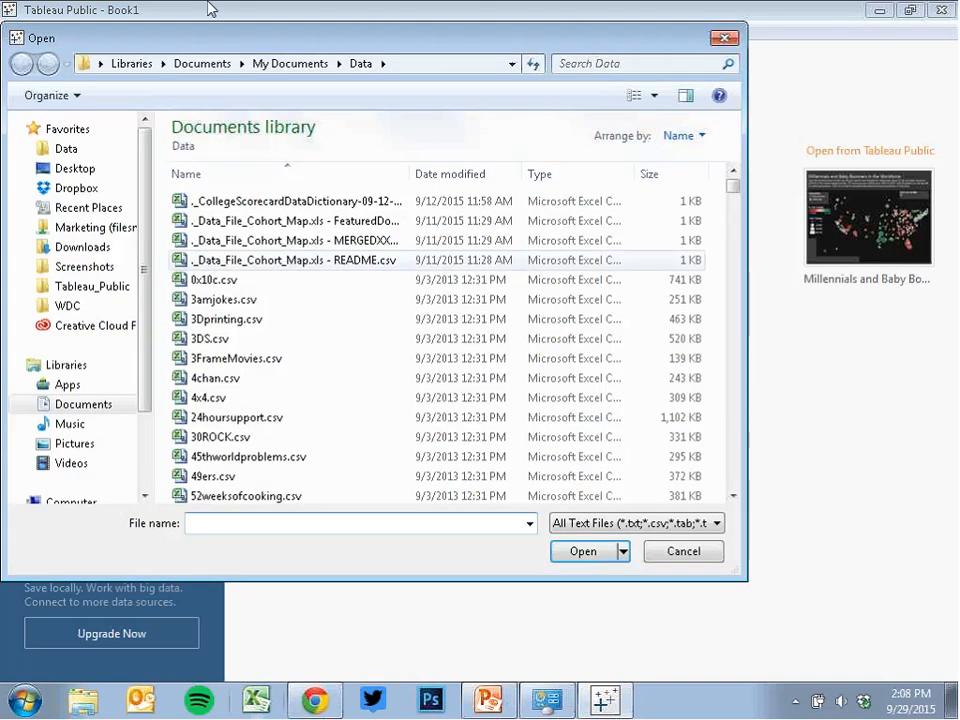
click(323, 66)
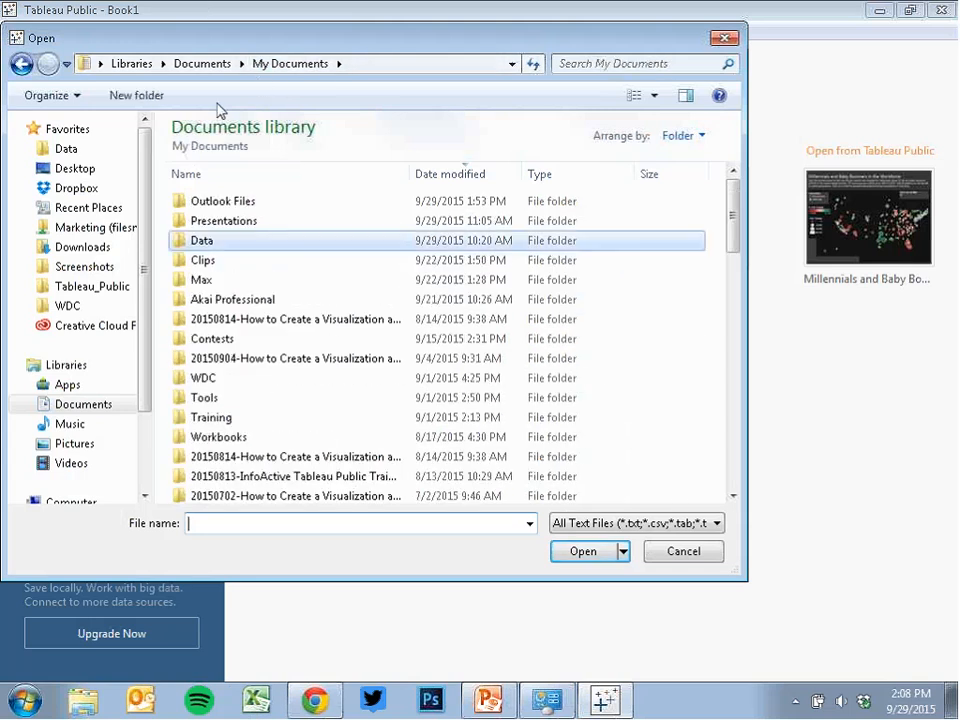
click(89, 152)
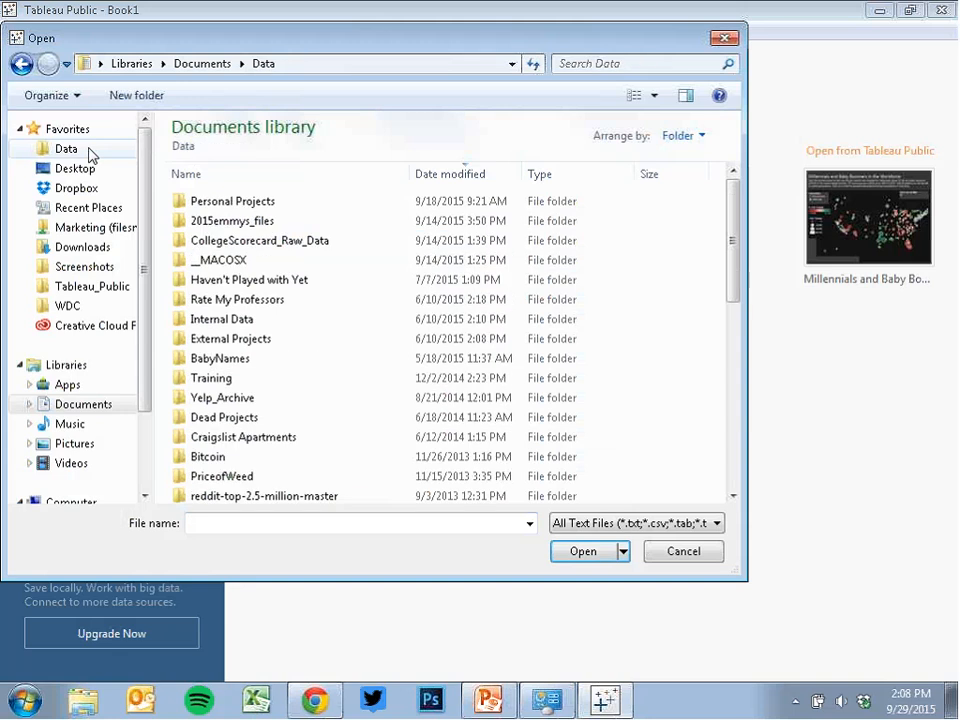
drag(733, 294, 733, 337)
double_click(320, 446)
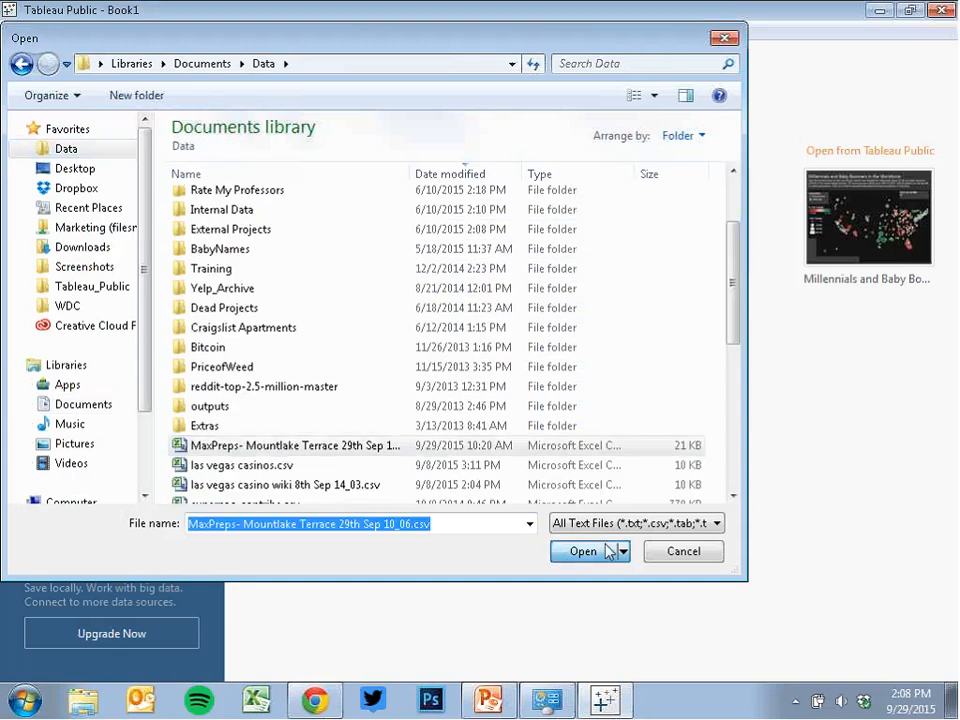
click(584, 551)
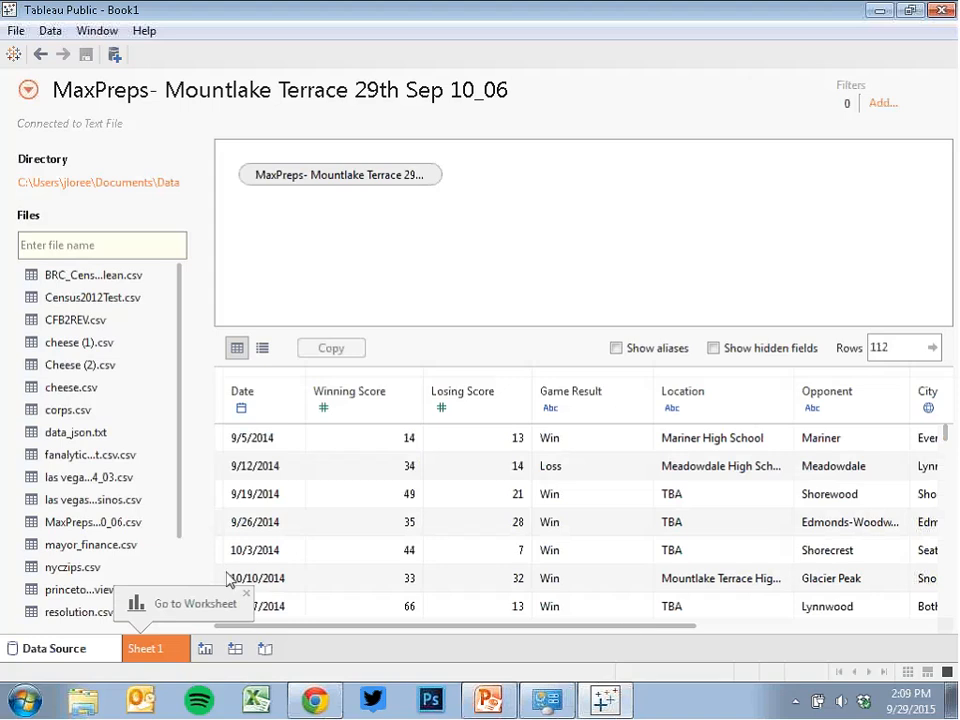
Dismiss the worksheet hint and examine the rows and columns of the MaxPreps data preview.
click(247, 597)
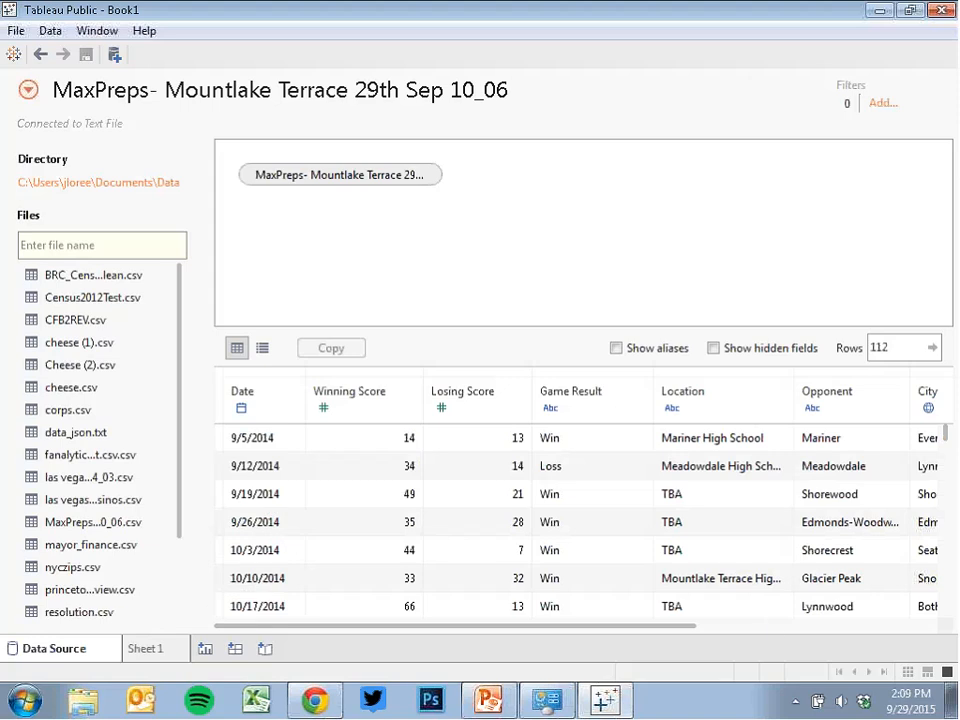
scroll(930, 444, down, 10)
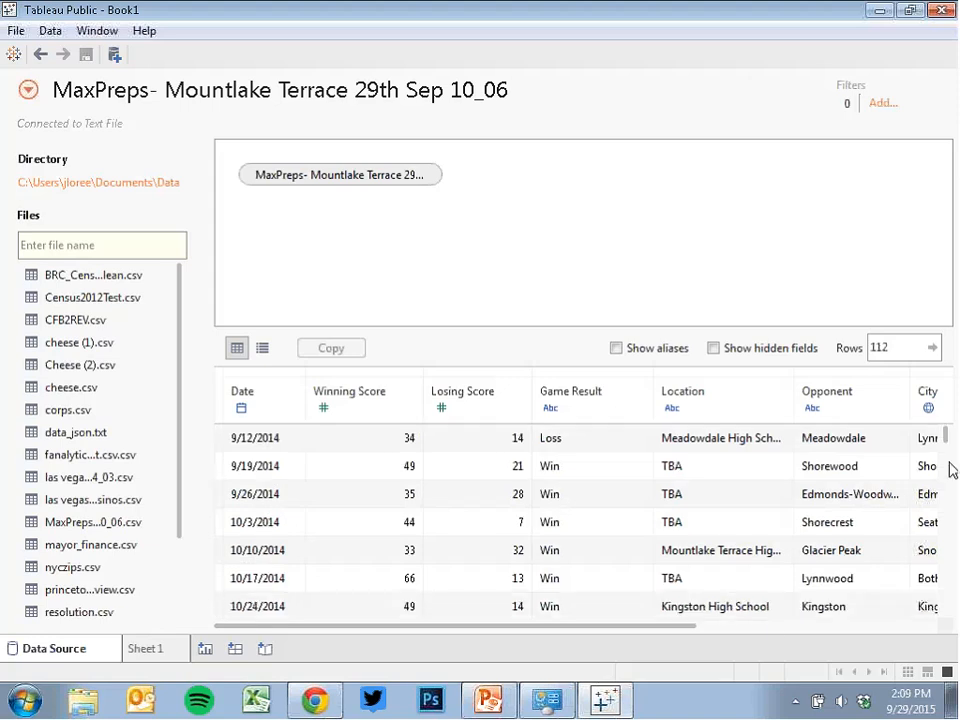
drag(955, 528, 909, 340)
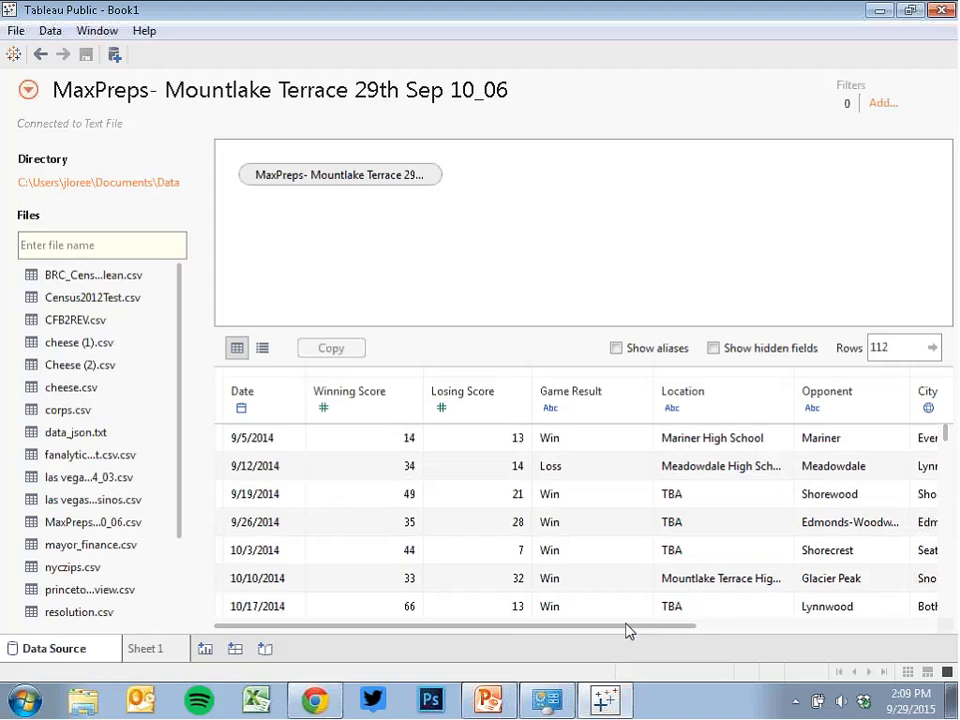
click(698, 626)
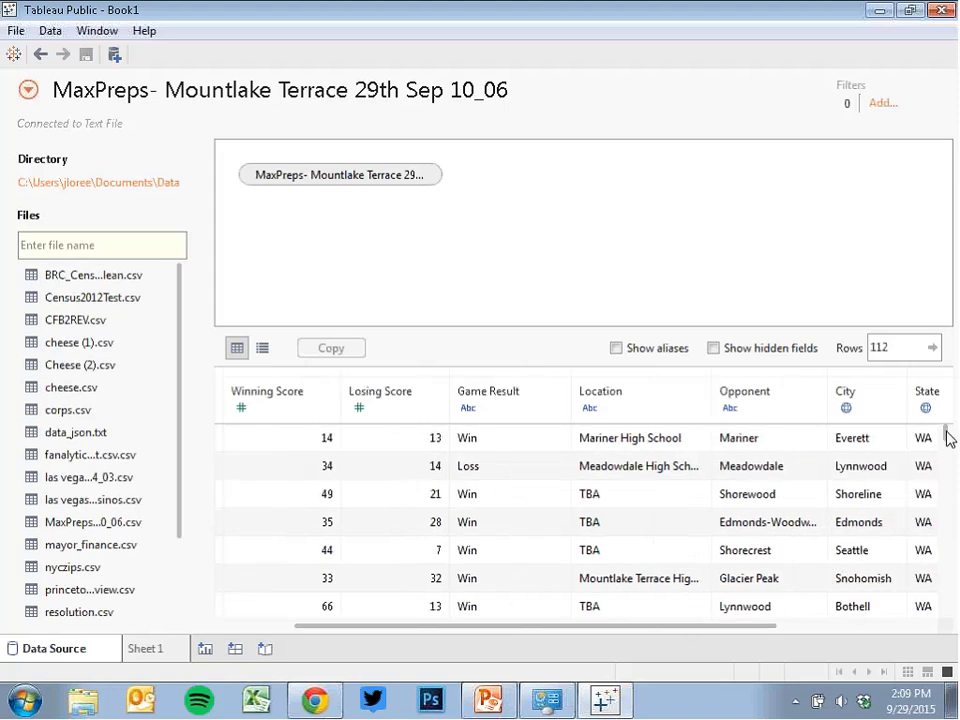
drag(948, 437, 956, 522)
scroll(956, 522, down, 10)
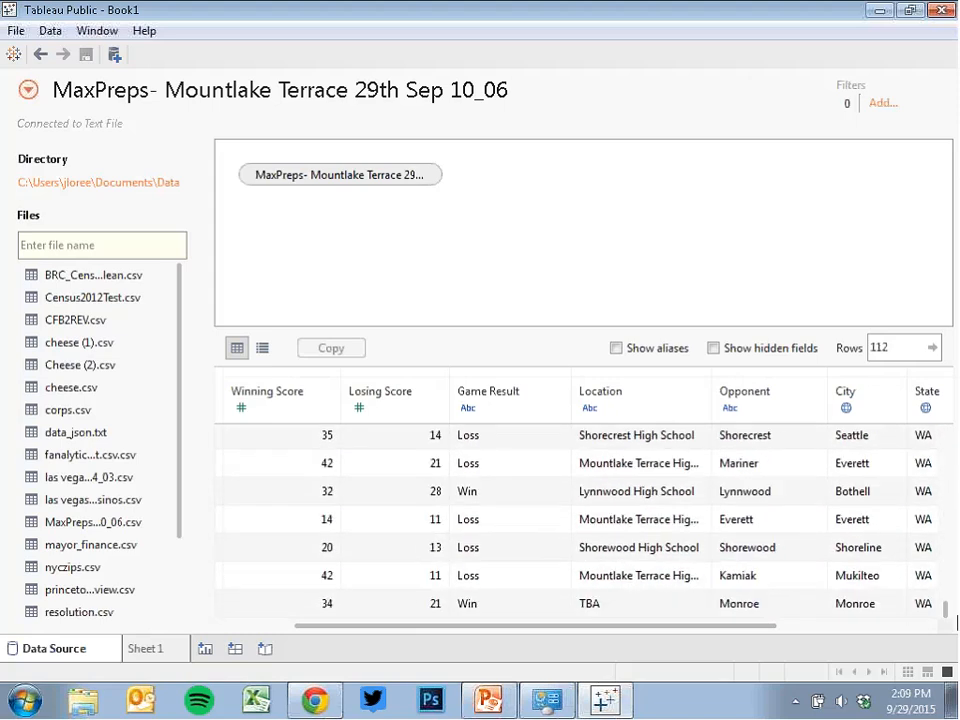
scroll(956, 487, up, 15)
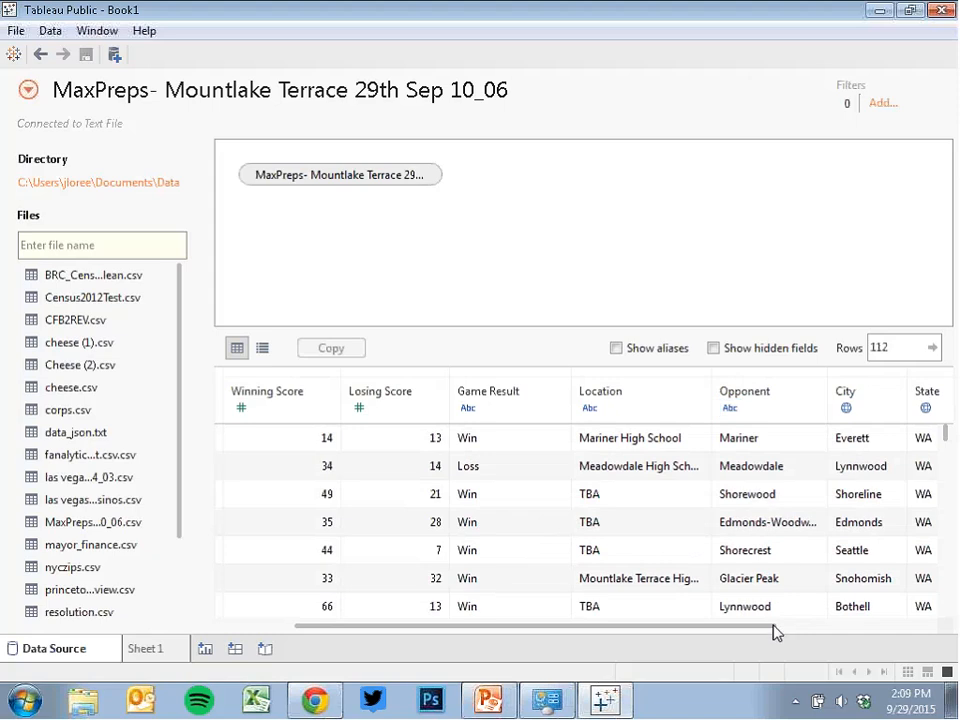
drag(777, 630, 930, 628)
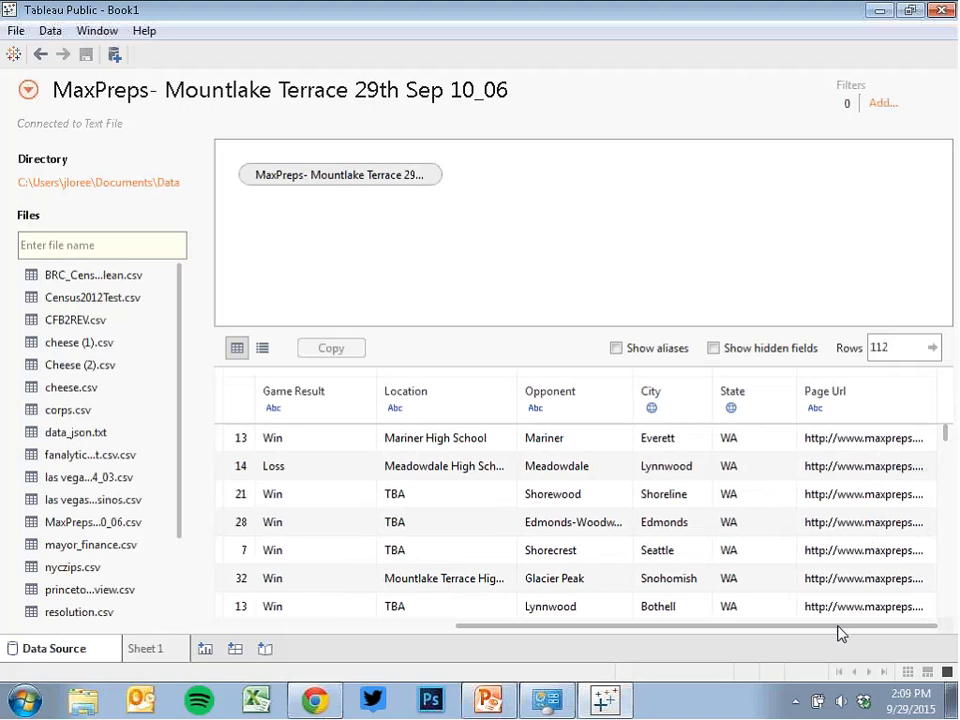
drag(840, 632, 446, 658)
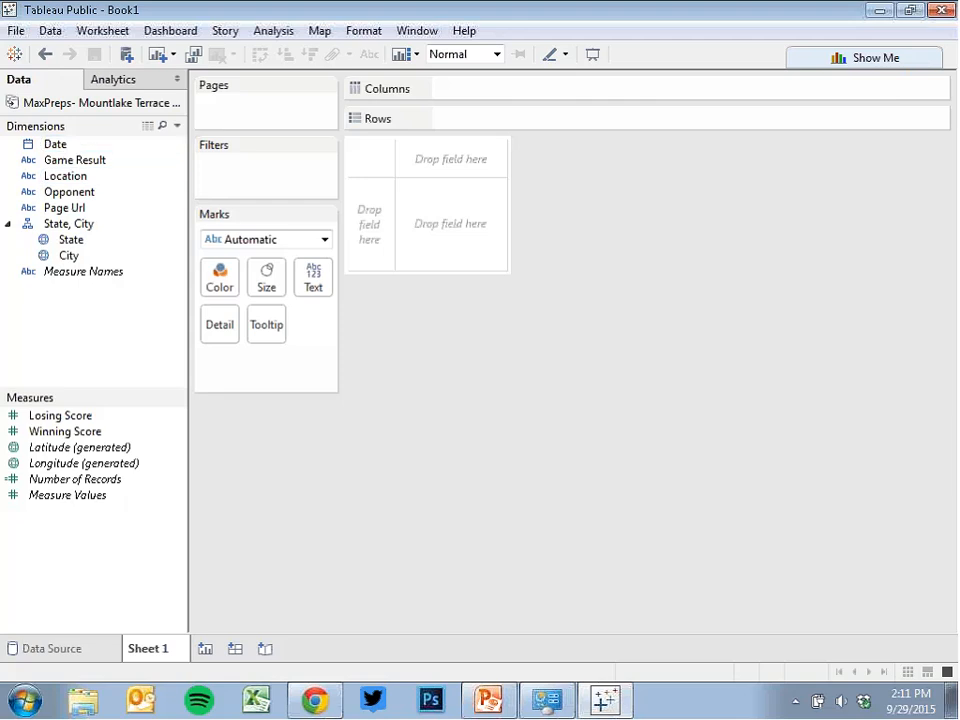
On Sheet 1, build a bar chart with the year of Date as rows and the sum of Number of Records as columns.
mouse_move(74, 150)
mouse_down()
mouse_move(555, 150)
mouse_move(527, 122)
mouse_up()
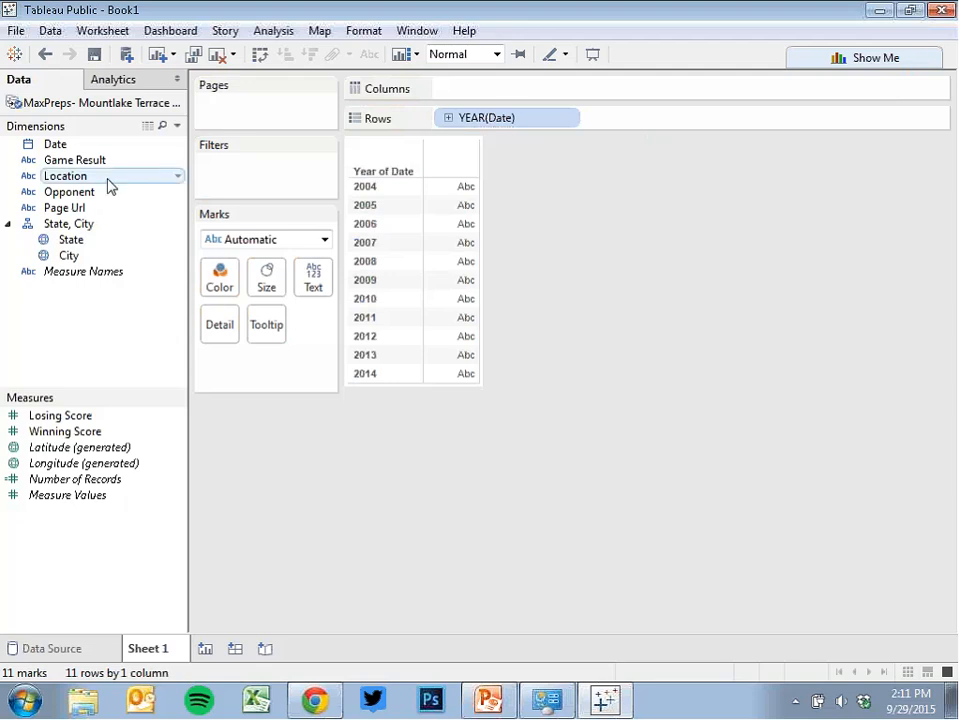
click(118, 482)
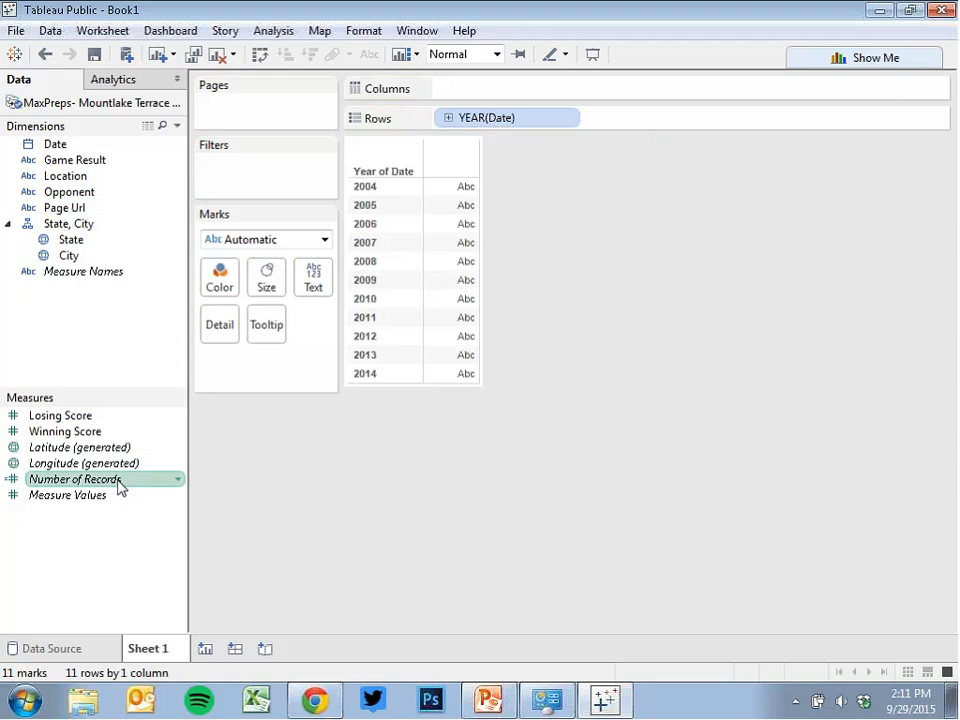
drag(150, 479, 530, 100)
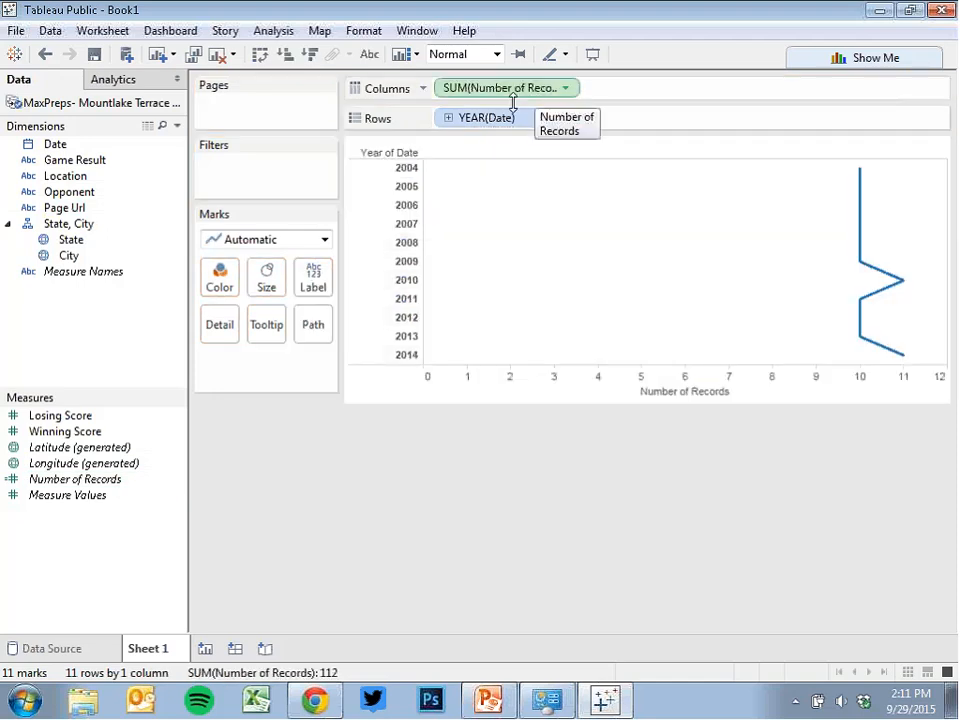
click(323, 242)
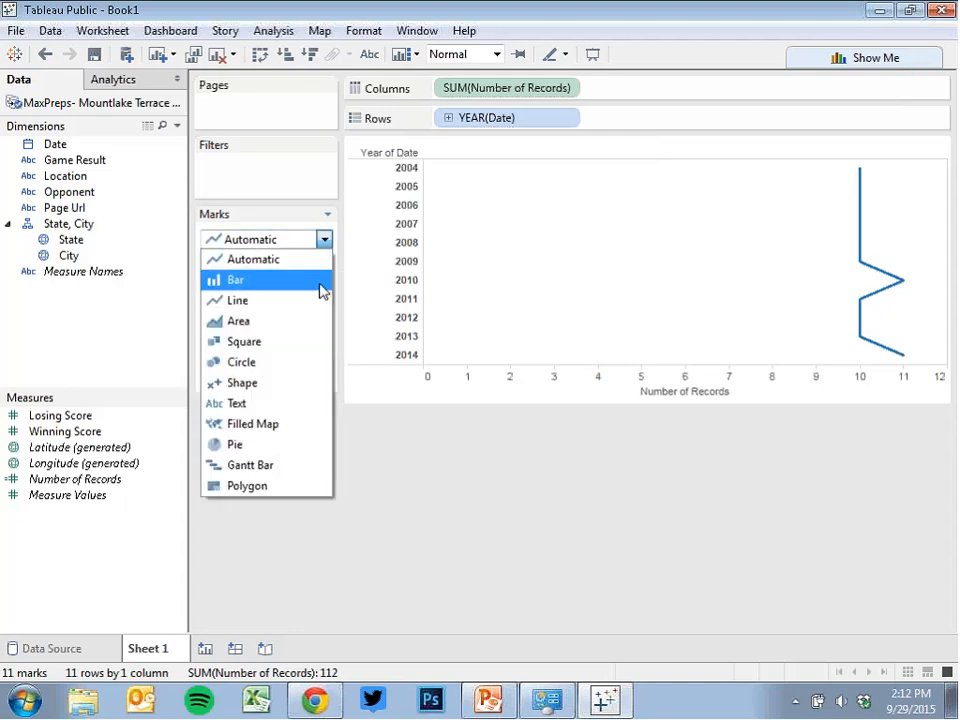
click(322, 290)
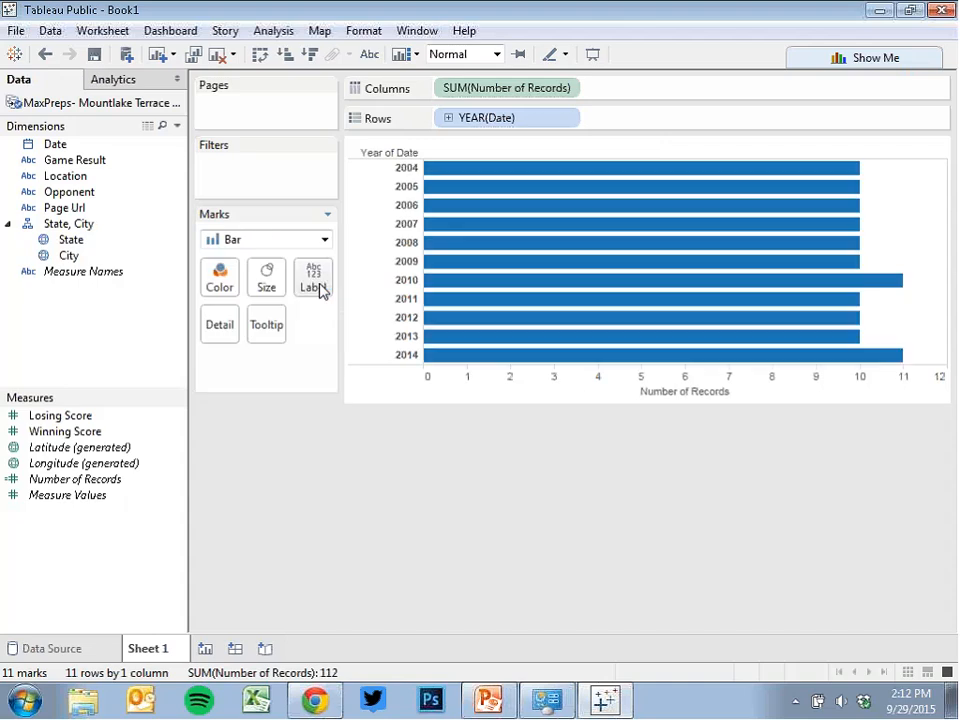
Color the bars by Game Result and exclude the Null result from the chart.
click(90, 160)
drag(100, 176, 225, 283)
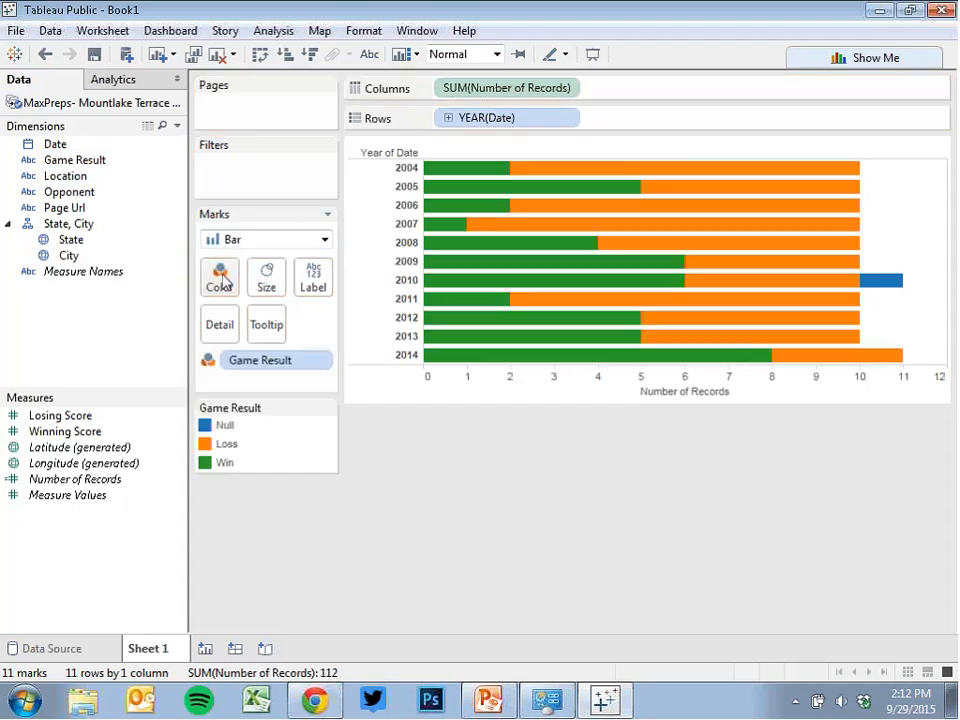
click(222, 427)
right_click(222, 427)
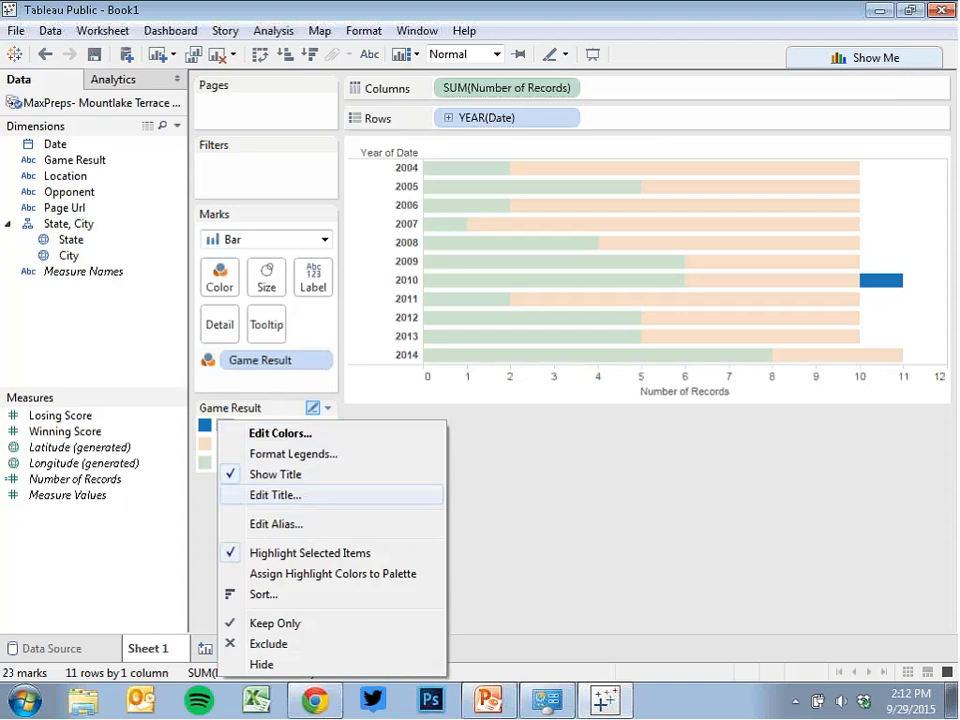
click(266, 643)
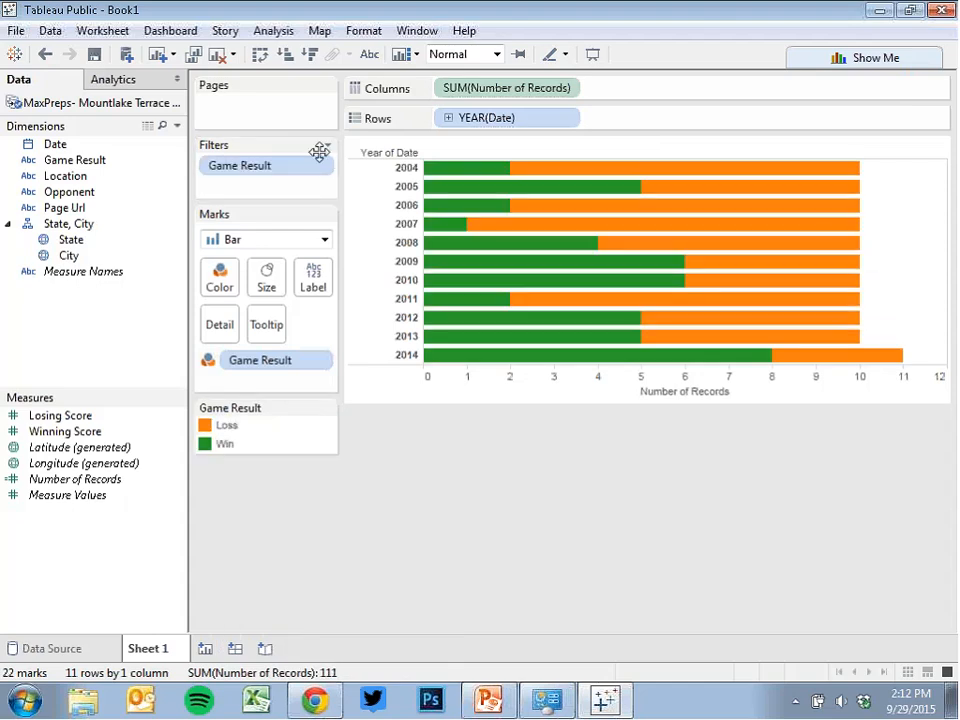
Apply the Game Result filter to all worksheets using this data source.
click(319, 166)
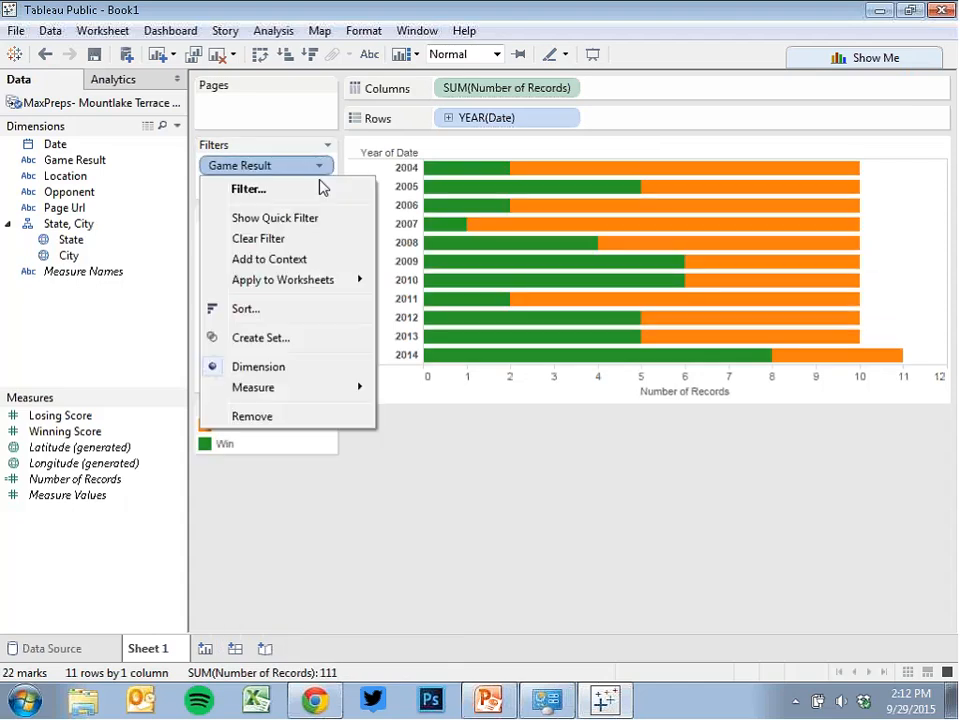
mouse_move(311, 281)
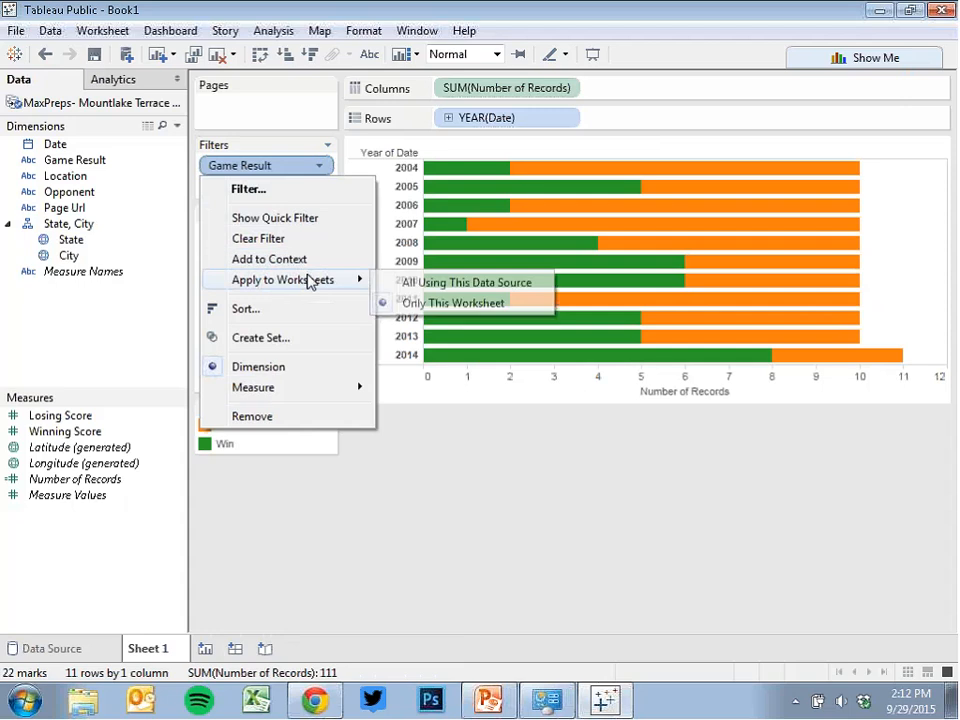
click(400, 284)
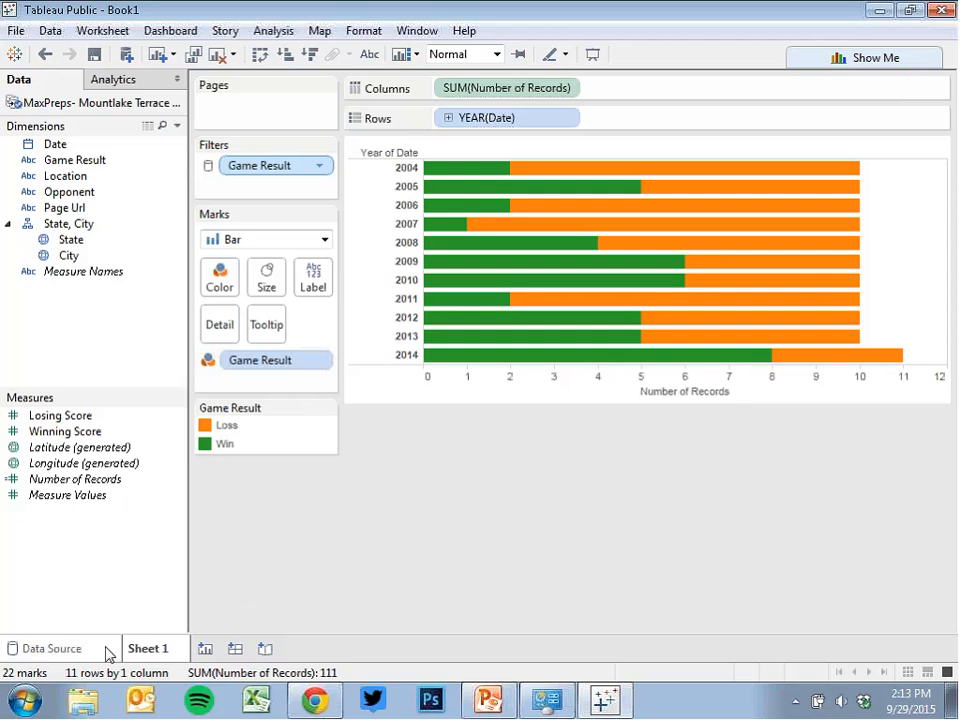
Switch to Chrome, open the MaxPreps page for the Mountlake Terrace football teams, and return to Tableau Public.
click(316, 699)
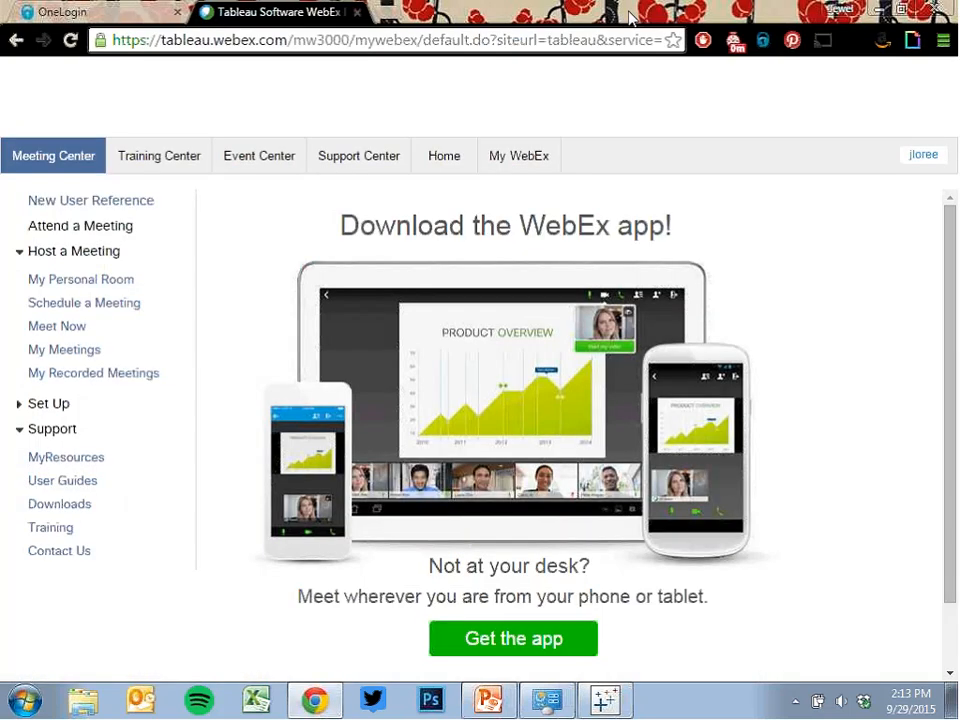
click(30, 12)
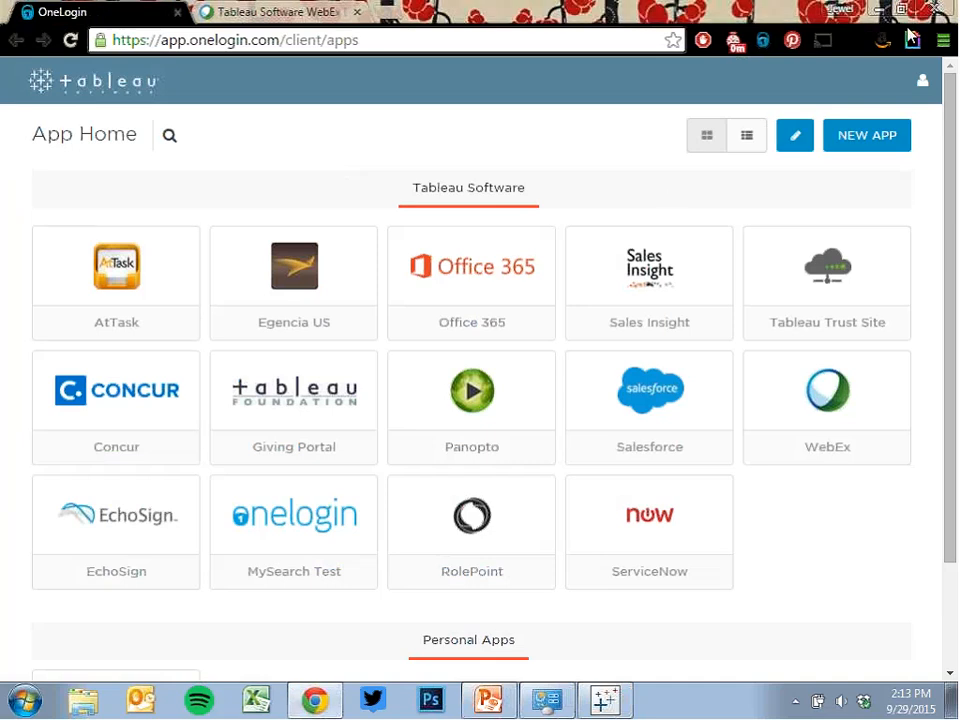
click(491, 39)
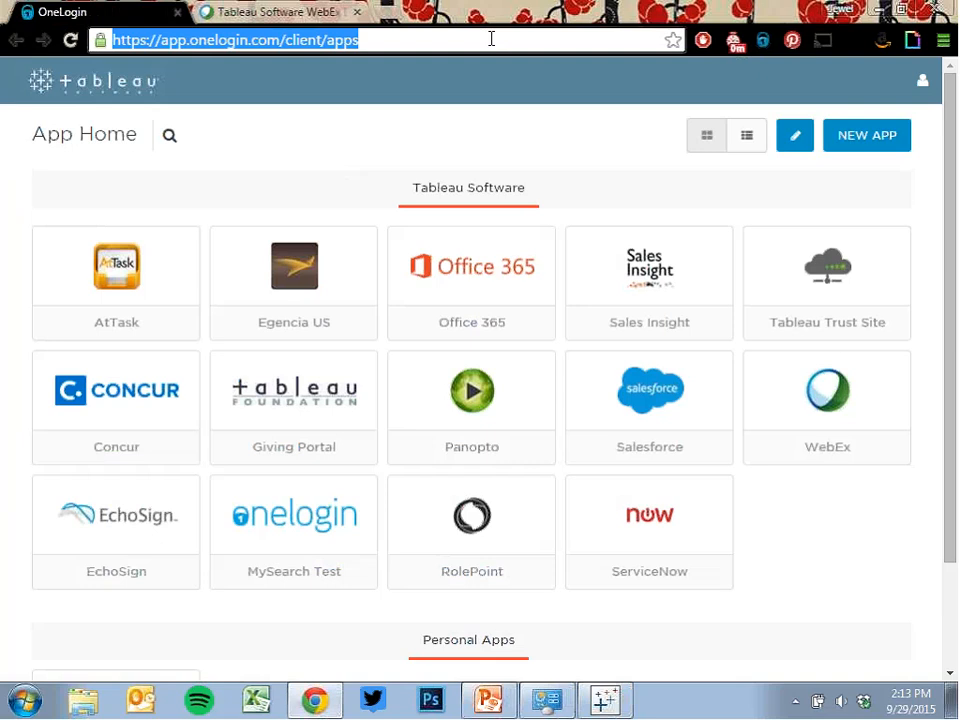
text(maxpreps)
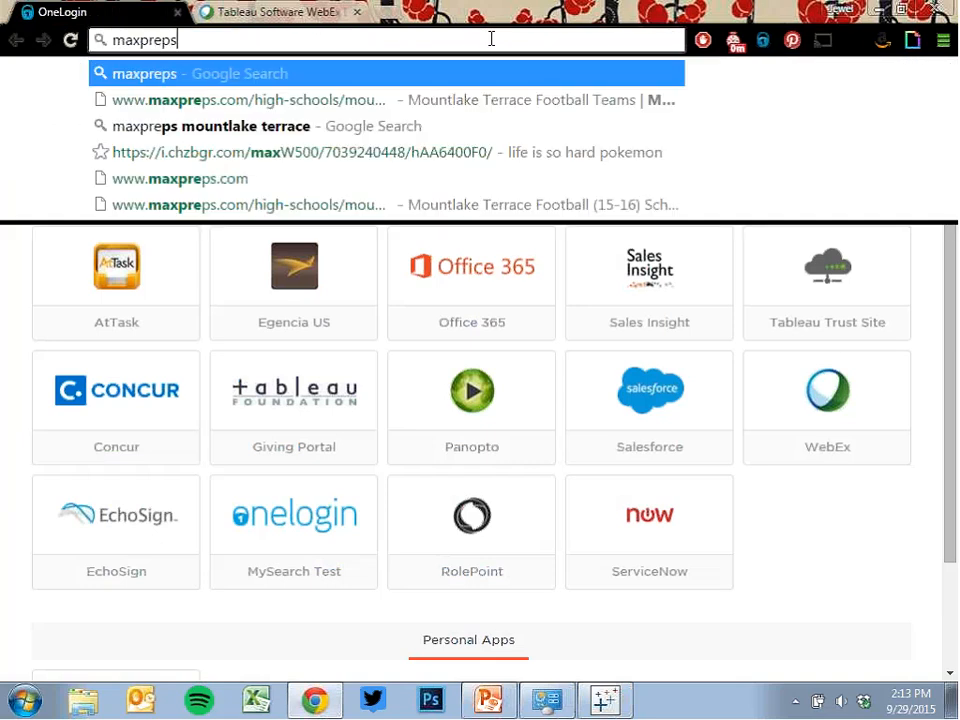
key(Down)
key(Return)
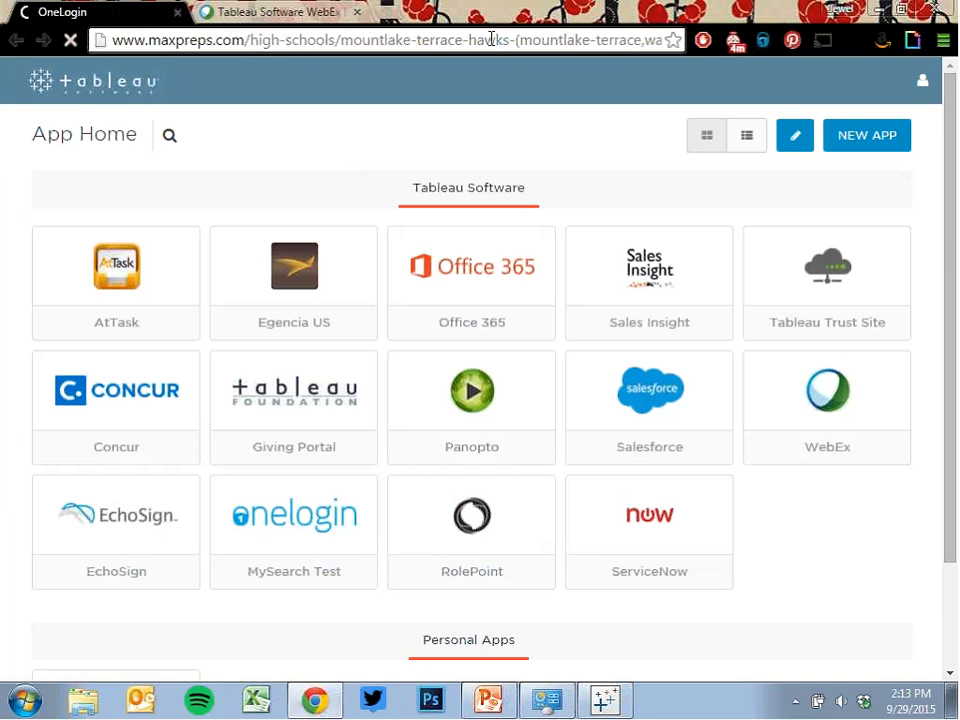
click(599, 707)
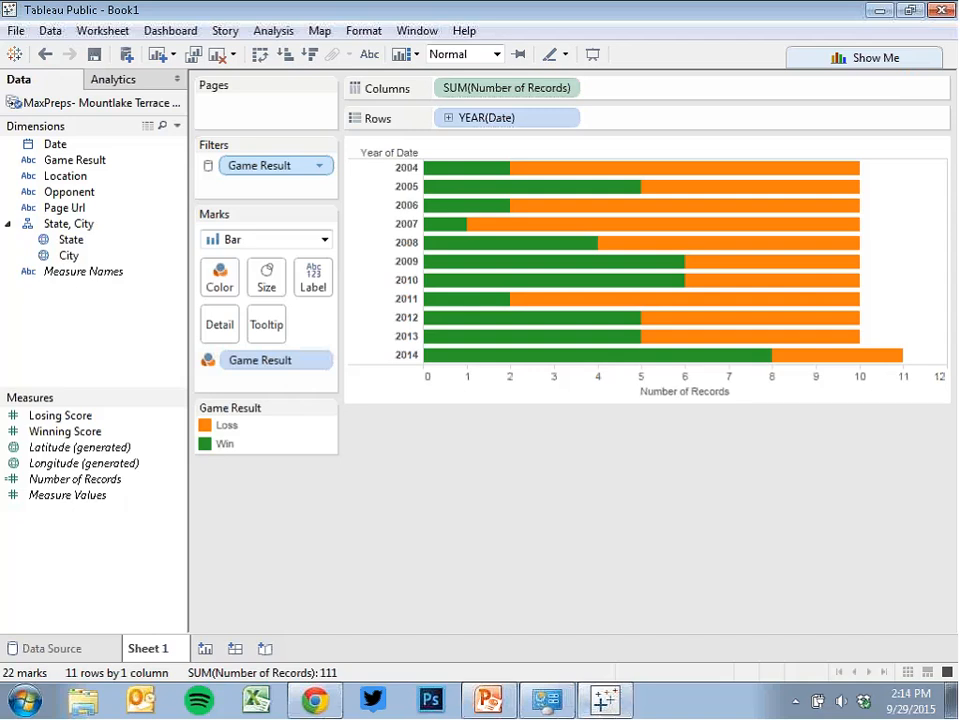
right_click(63, 326)
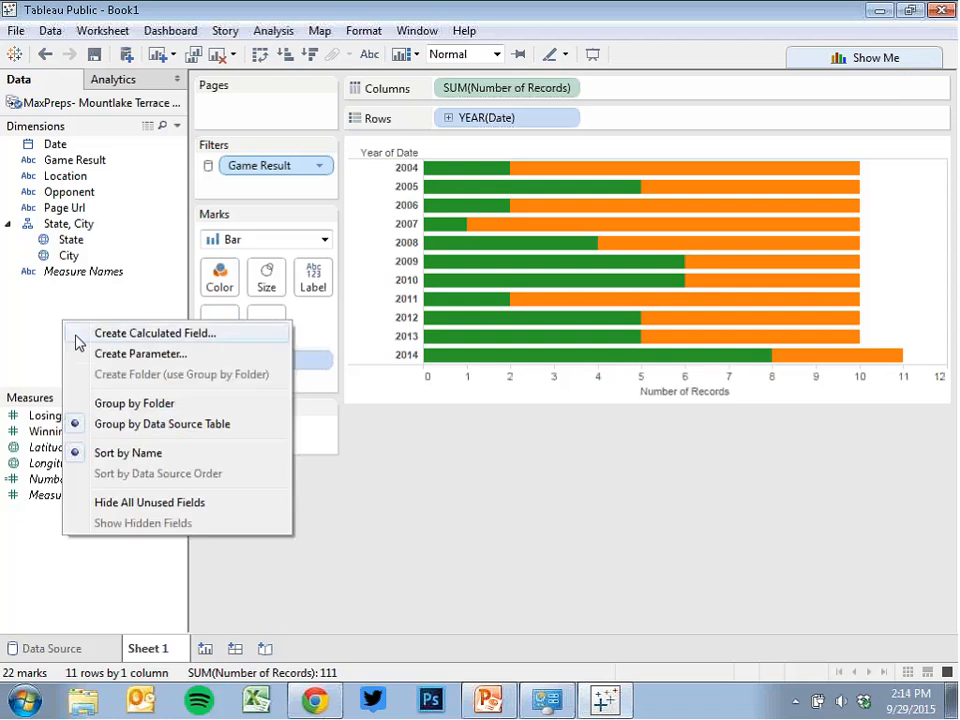
click(47, 318)
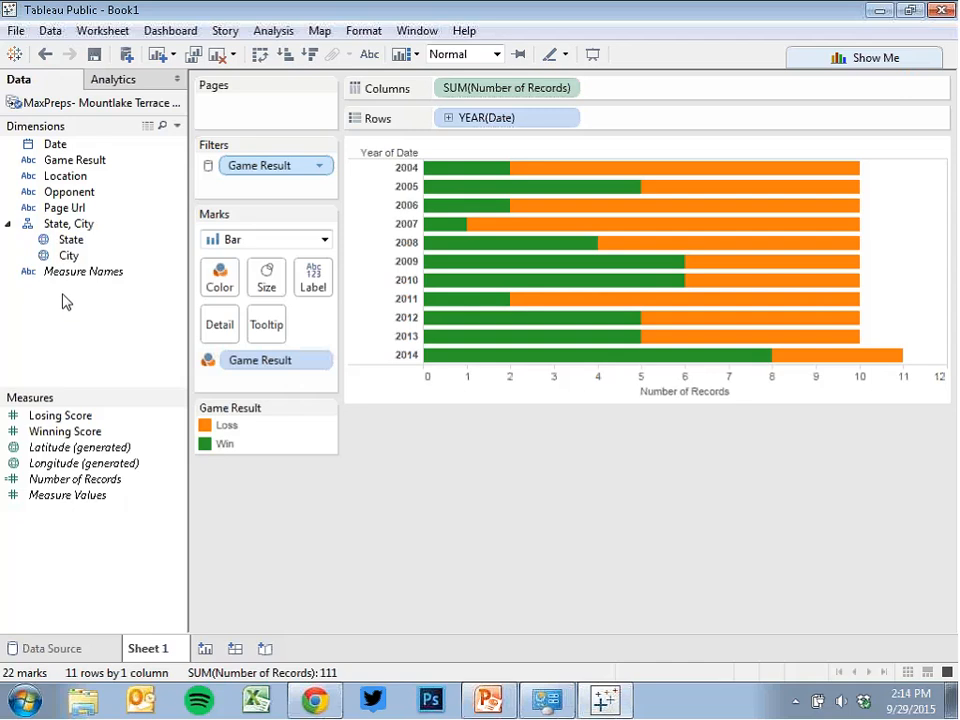
right_click(65, 294)
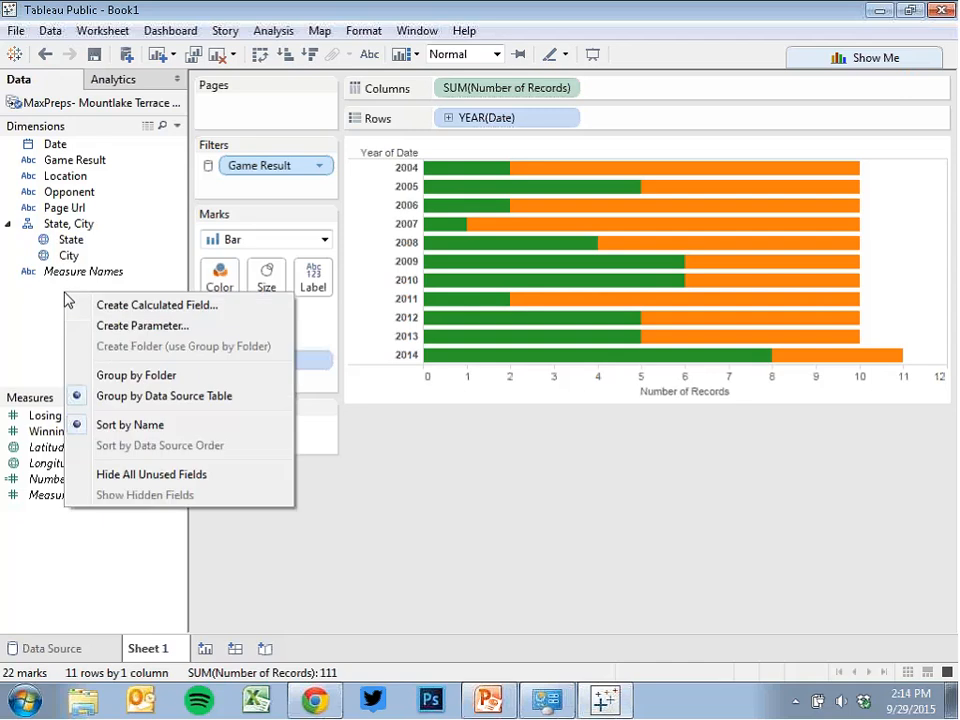
click(28, 315)
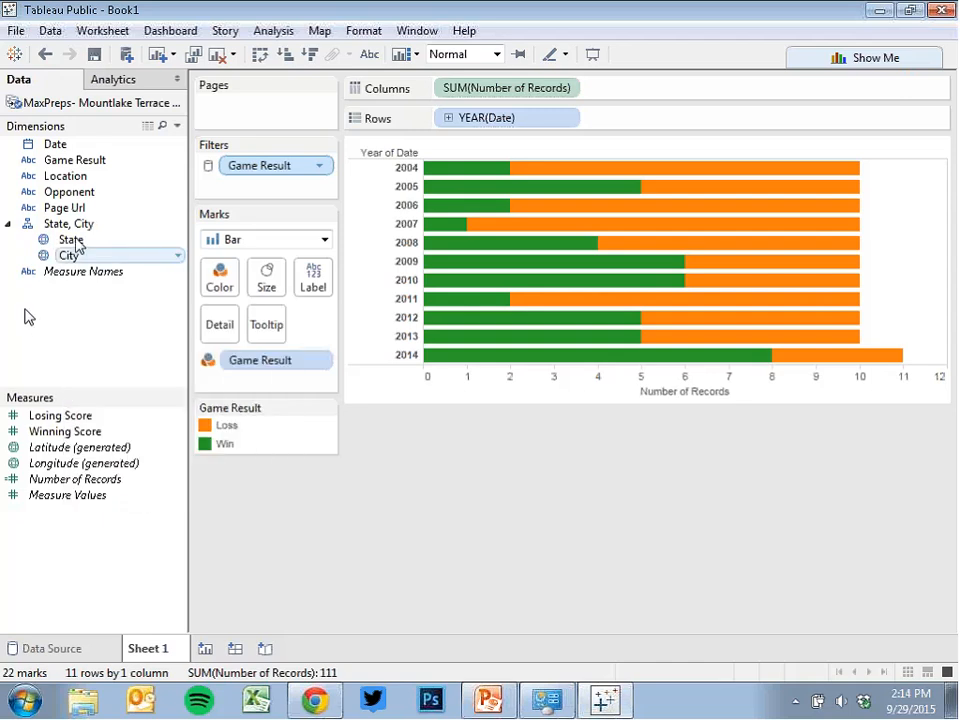
Create a calculated field named Score Difference with the formula [Winning Score]-[Losing Score].
click(290, 32)
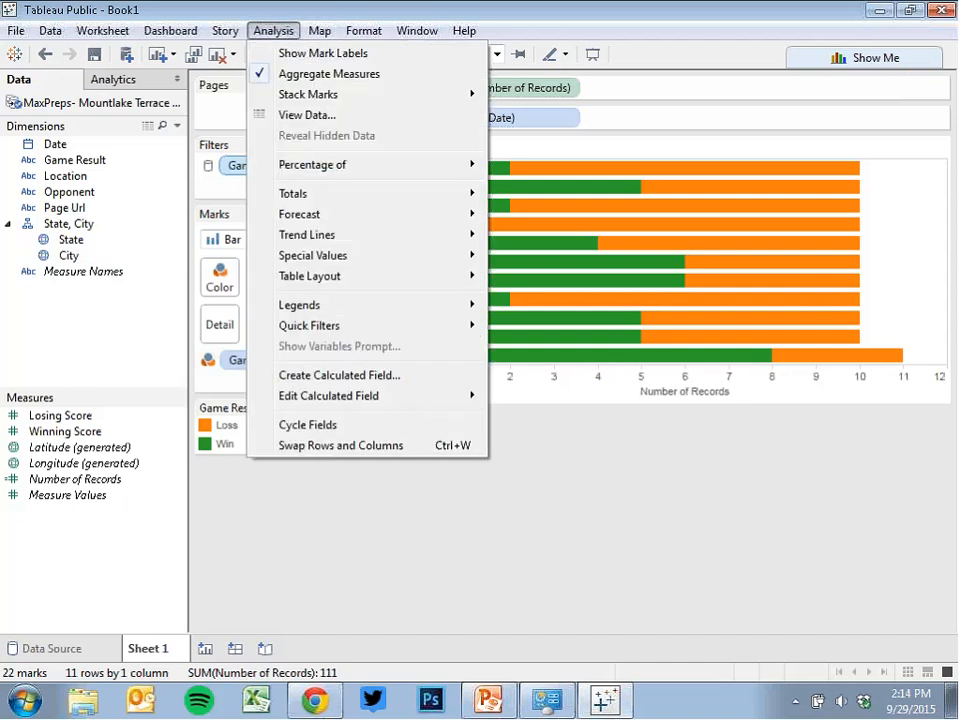
click(340, 375)
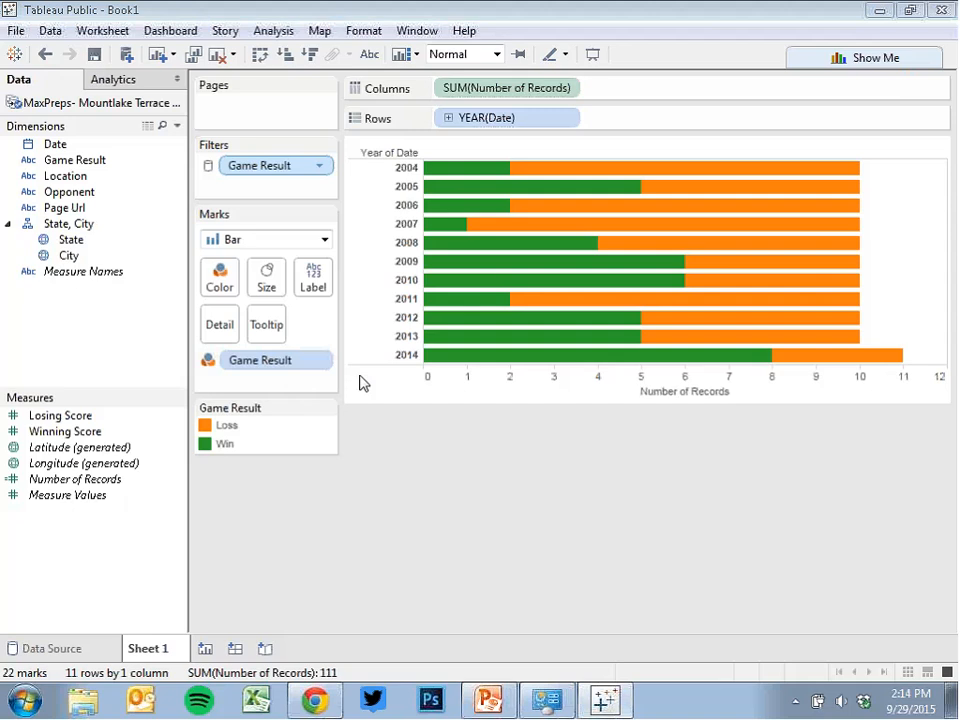
drag(805, 302, 386, 222)
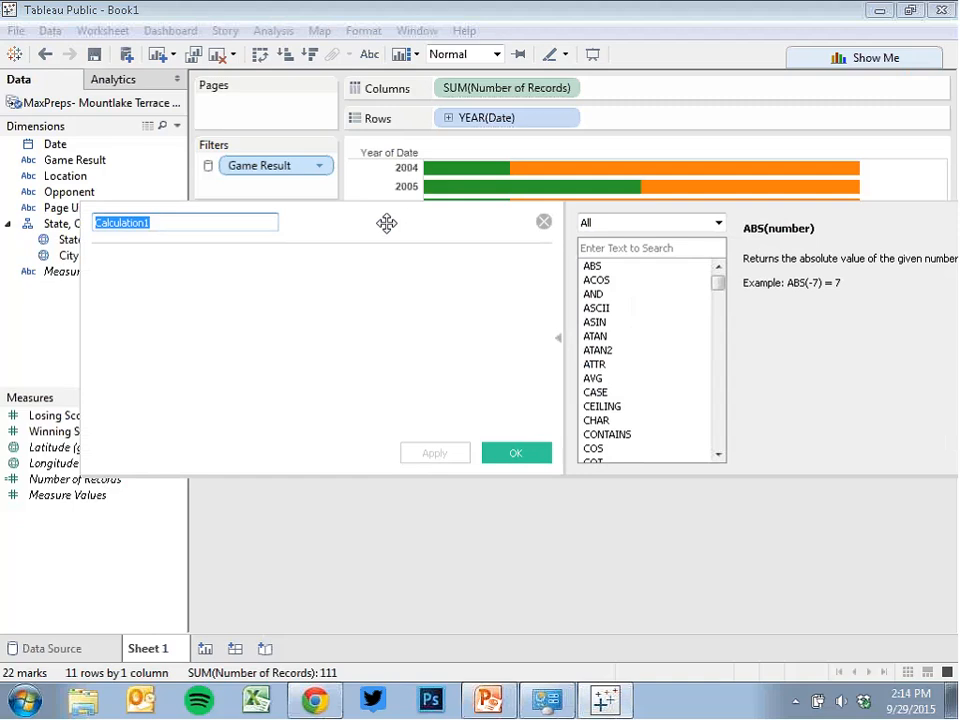
text(Score Difference)
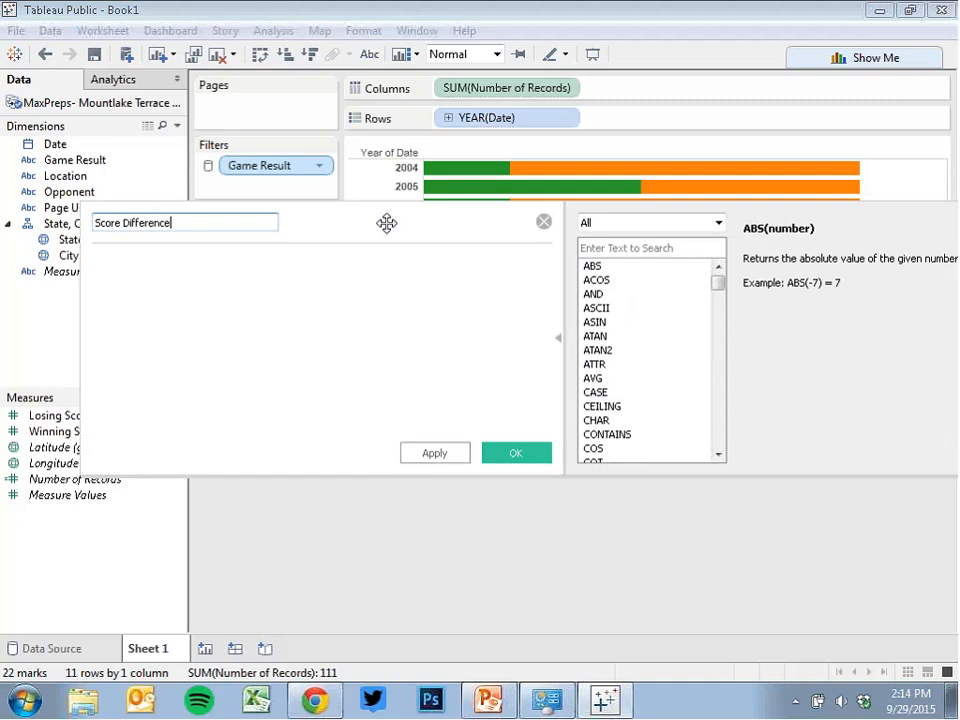
drag(386, 222, 371, 206)
drag(44, 438, 278, 233)
text(-)
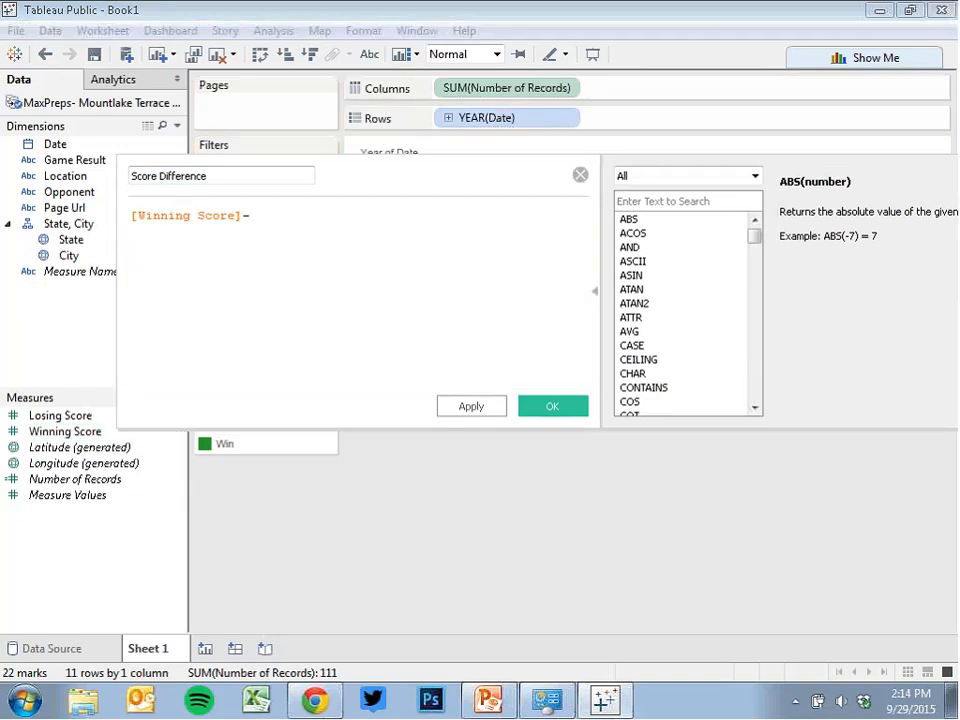
drag(60, 415, 390, 221)
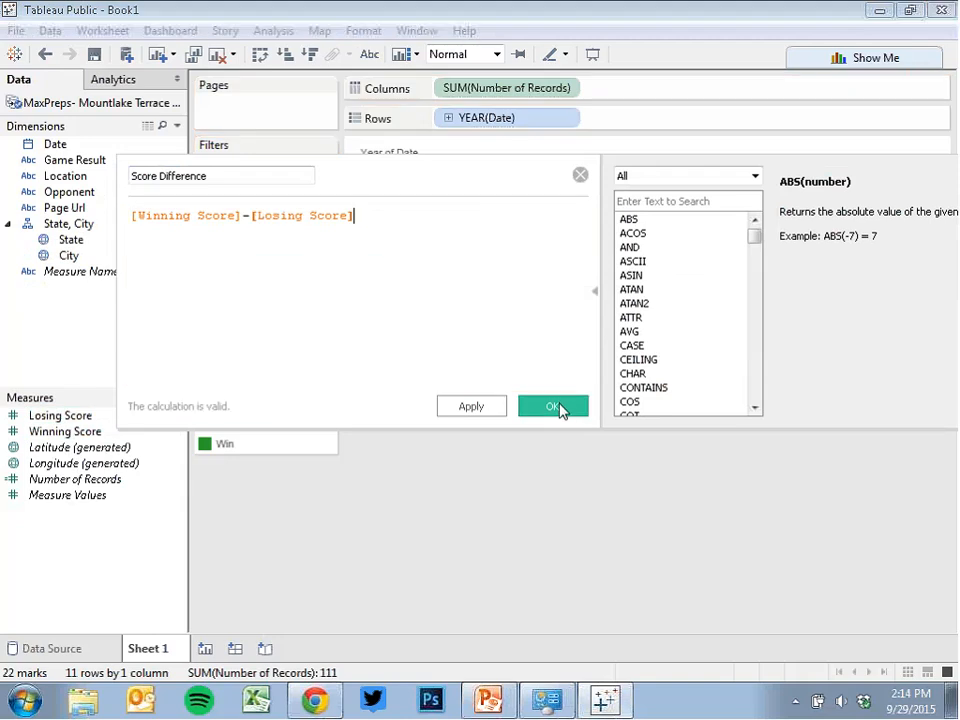
click(560, 408)
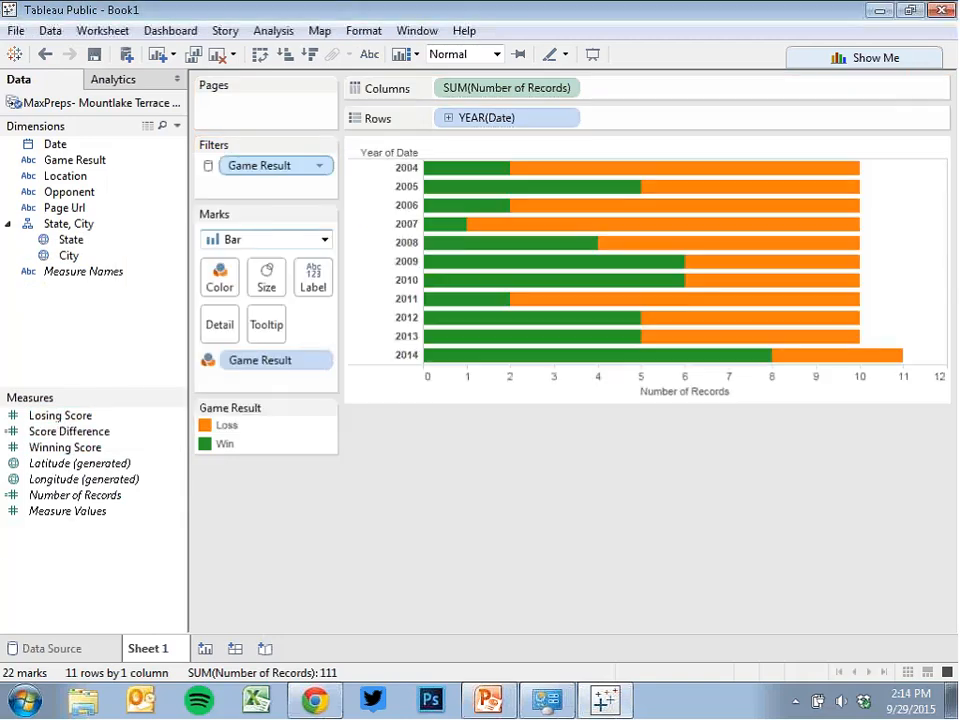
On a new worksheet, place Date as an exact date in the rows and the sum of Score Difference in the columns.
click(206, 649)
drag(72, 143, 493, 117)
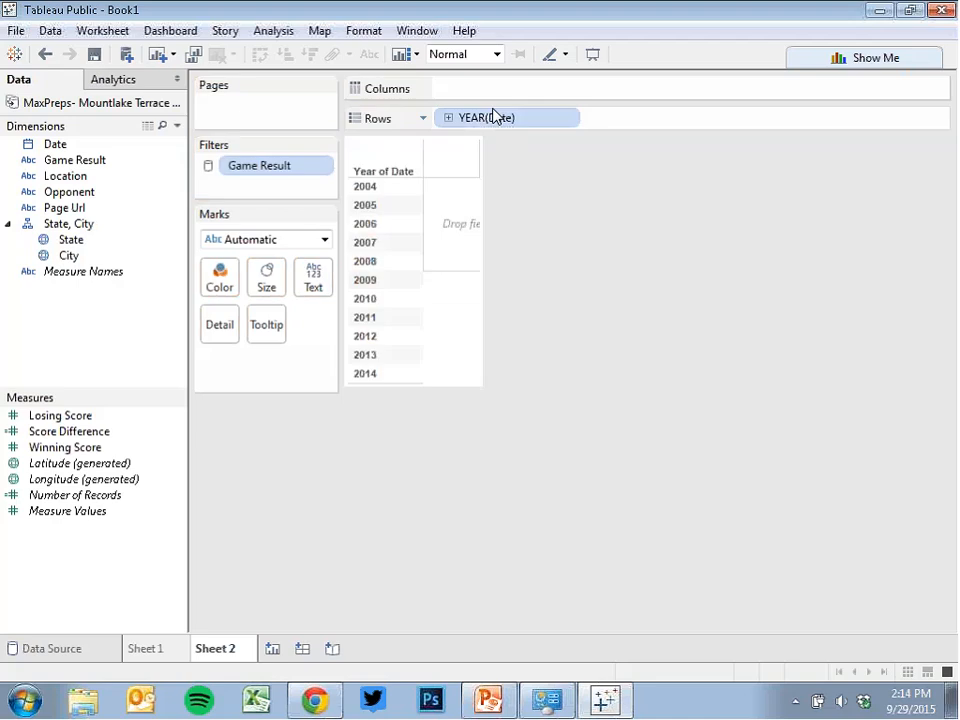
double_click(565, 120)
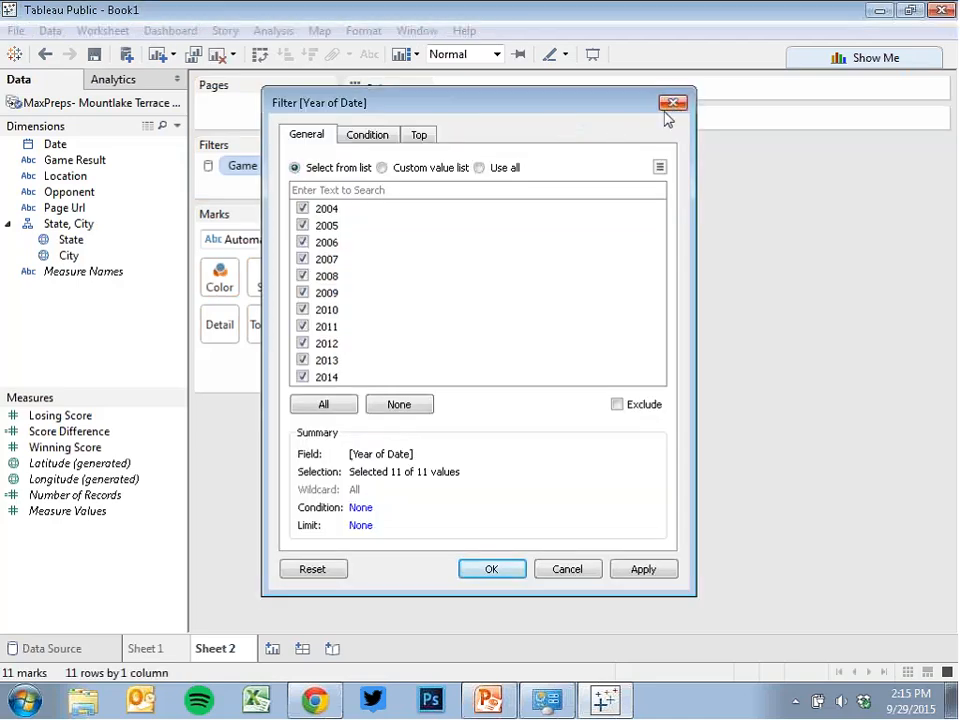
click(666, 106)
click(566, 120)
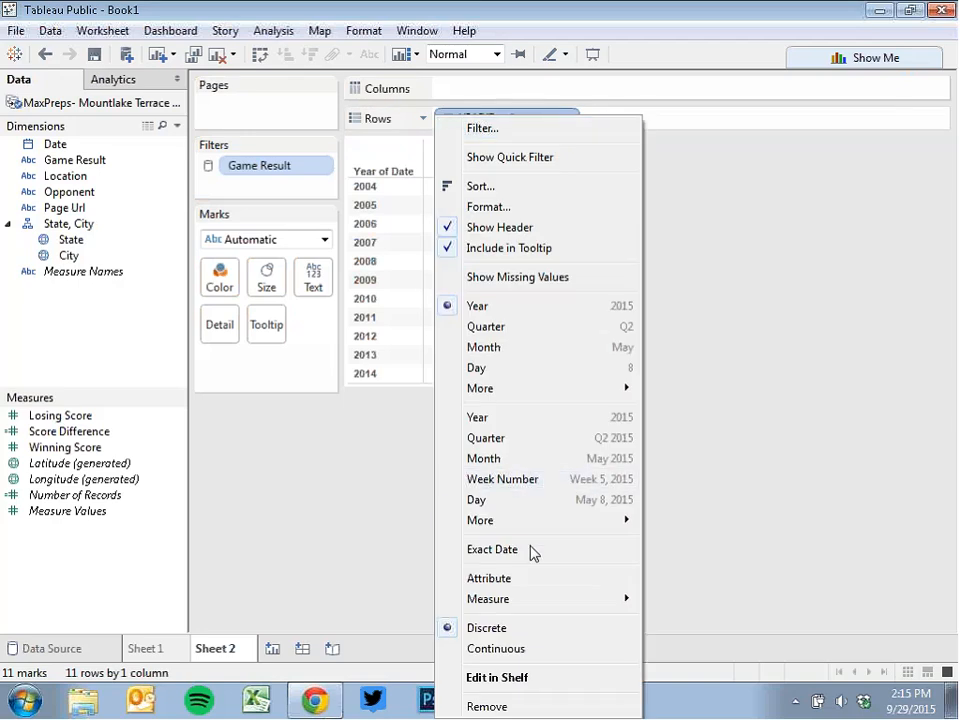
click(531, 552)
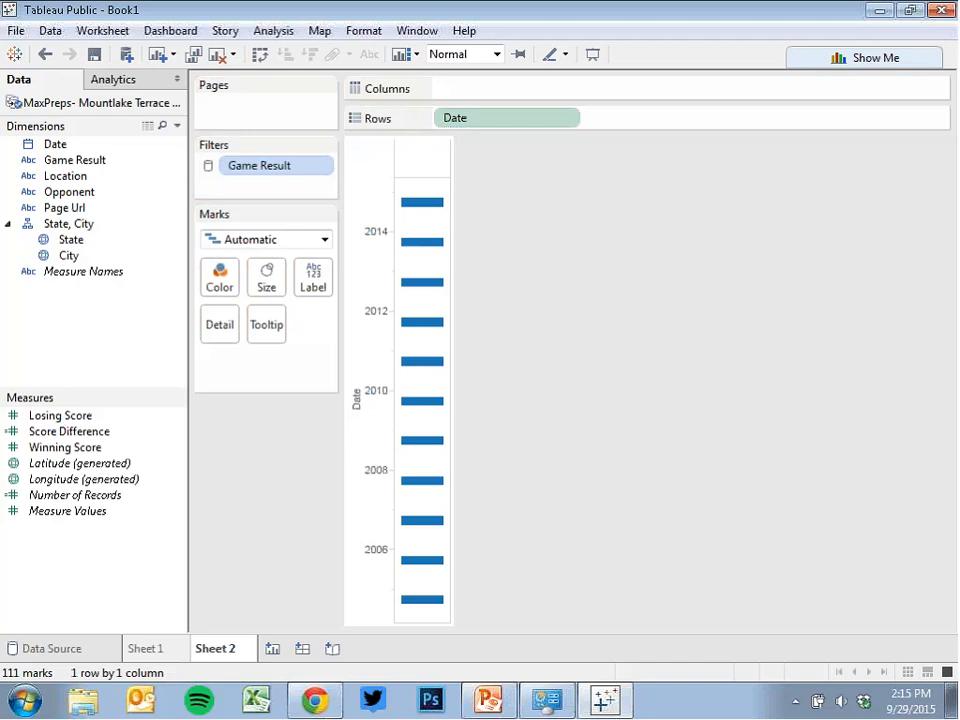
mouse_move(80, 435)
mouse_down()
mouse_move(83, 443)
mouse_move(300, 340)
mouse_move(509, 124)
mouse_move(497, 97)
mouse_up()
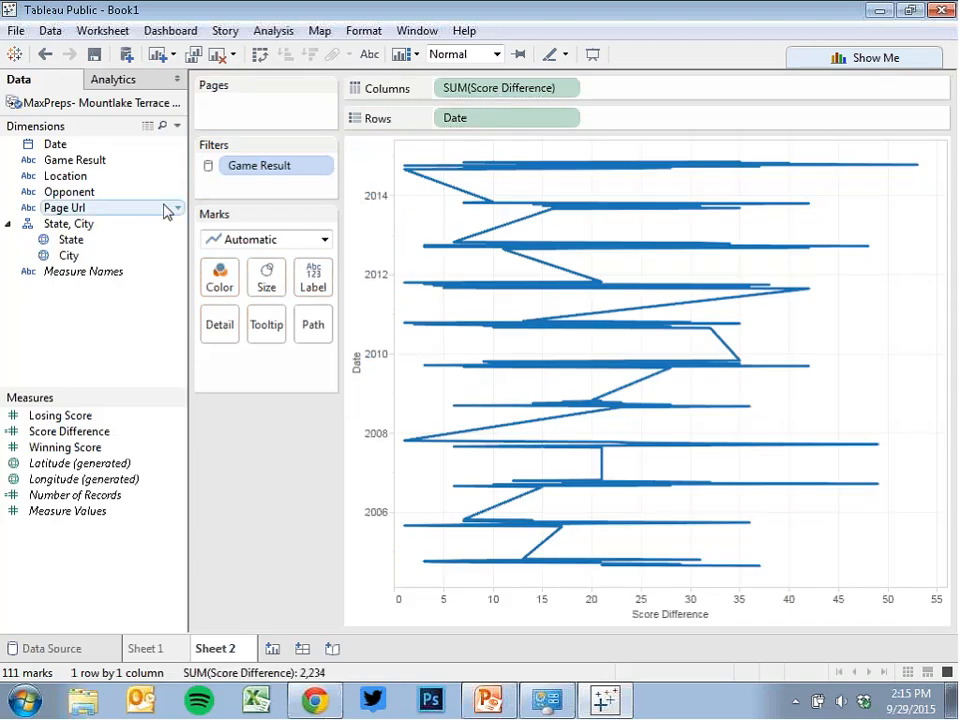
Make the exact Date field in the rows discrete and change the mark type to Bar.
click(566, 120)
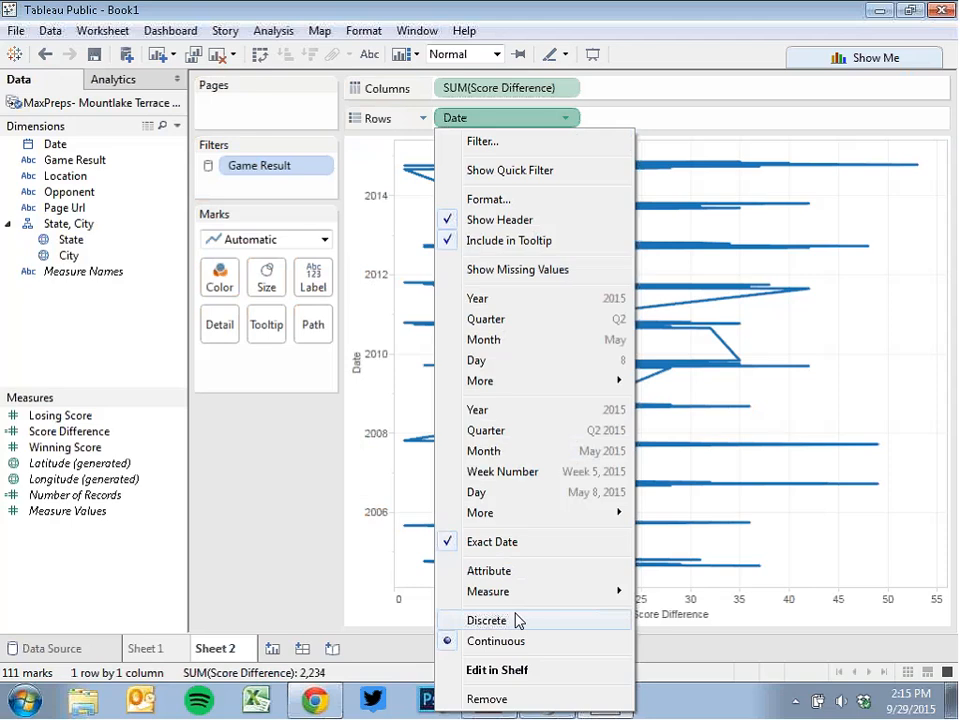
click(516, 621)
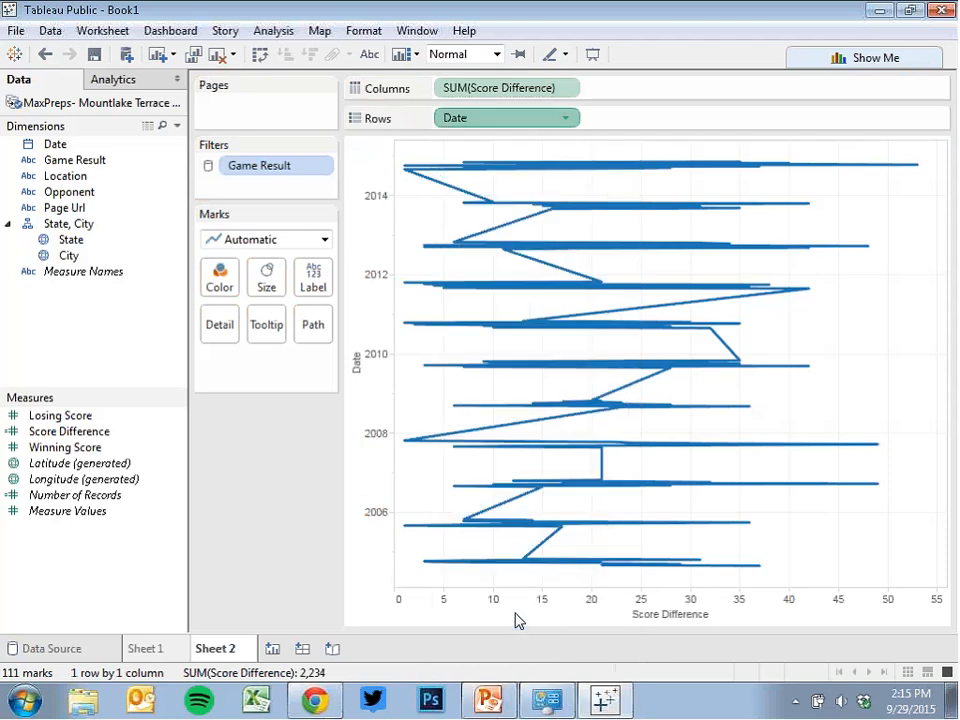
click(325, 240)
click(304, 268)
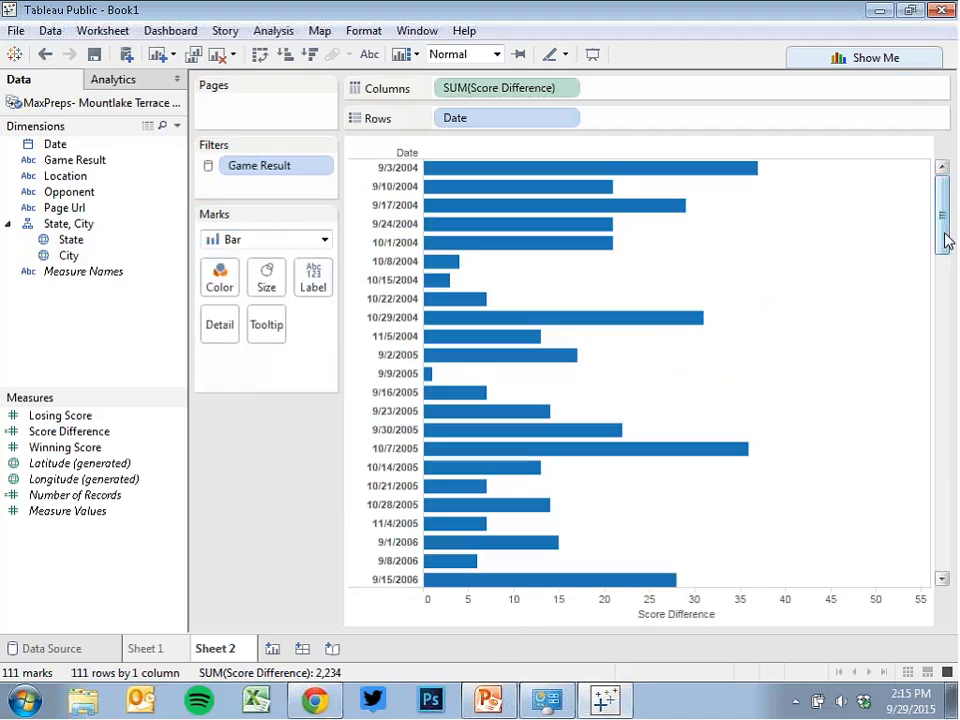
Color the Score Difference bars by Game Result and fit the chart to Entire View.
drag(946, 246, 942, 425)
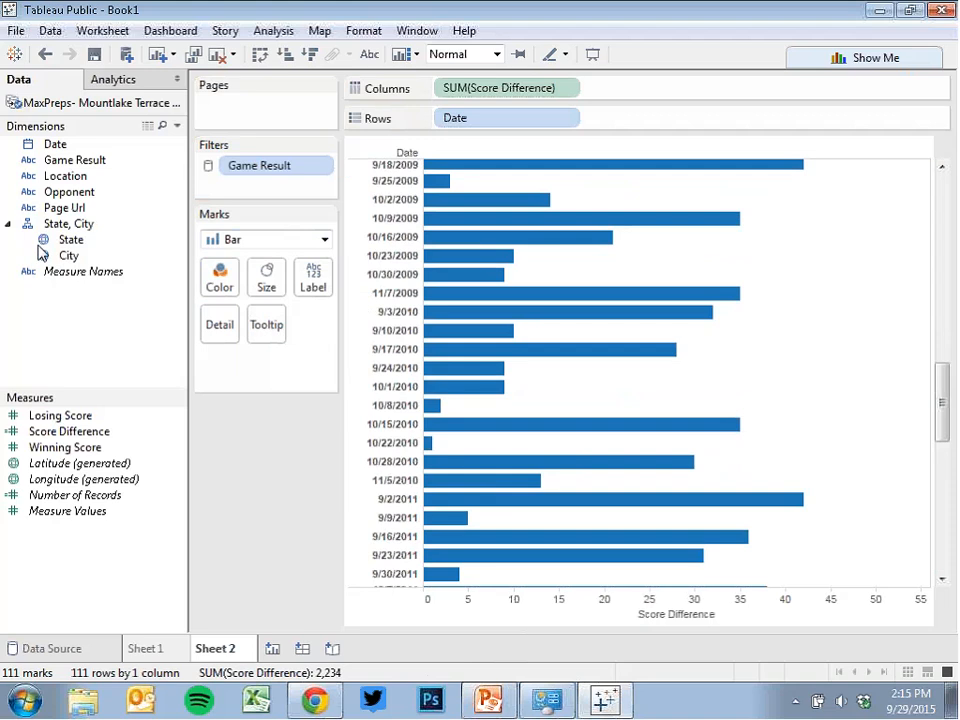
drag(61, 169, 219, 286)
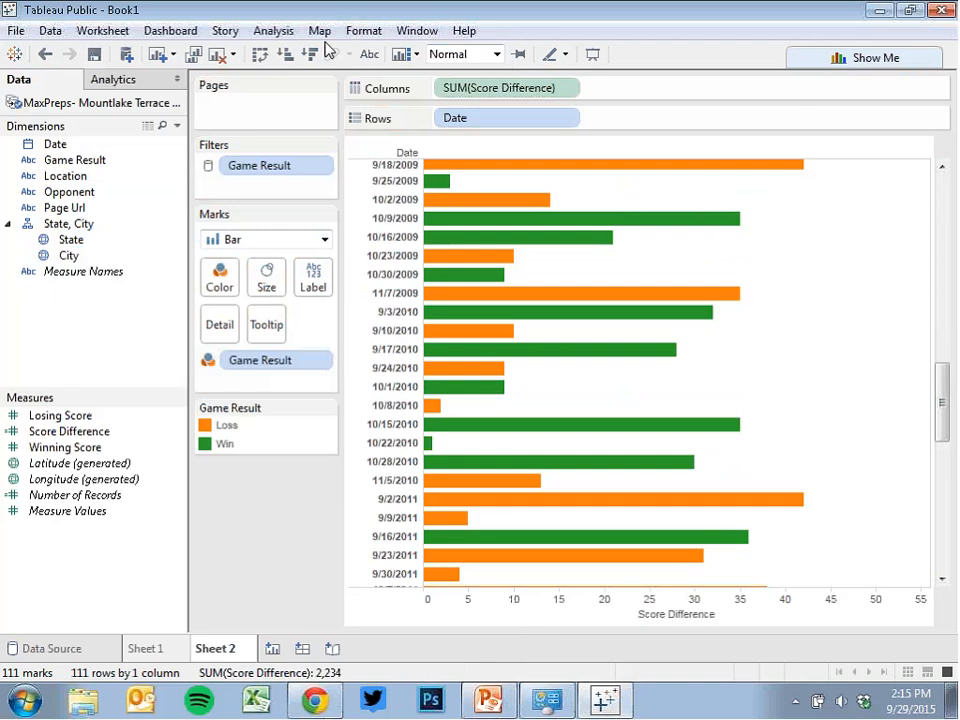
click(499, 56)
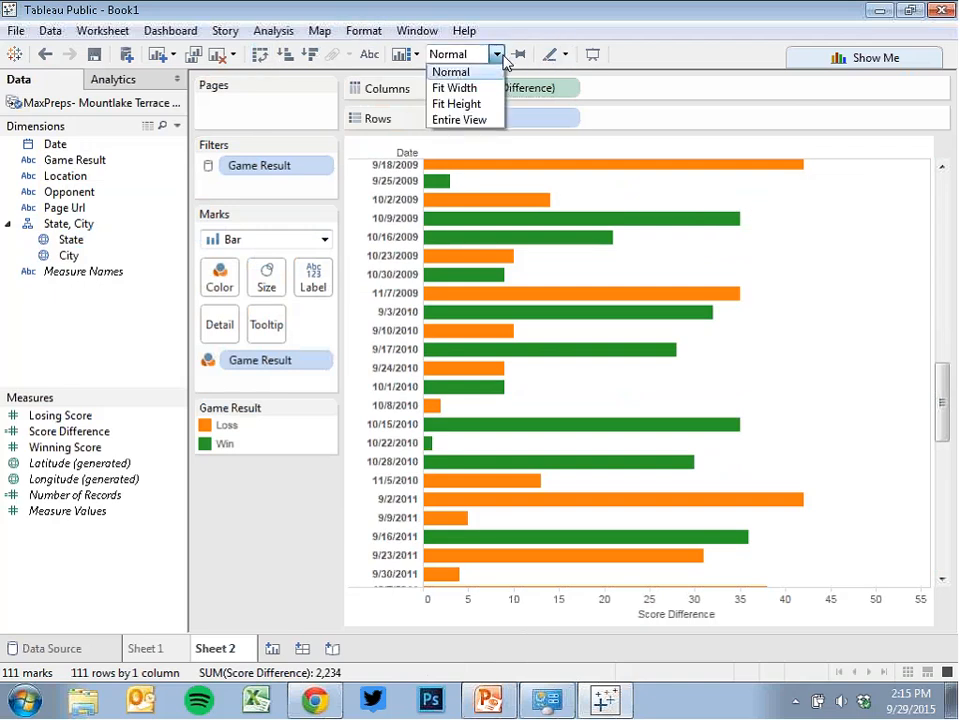
click(487, 120)
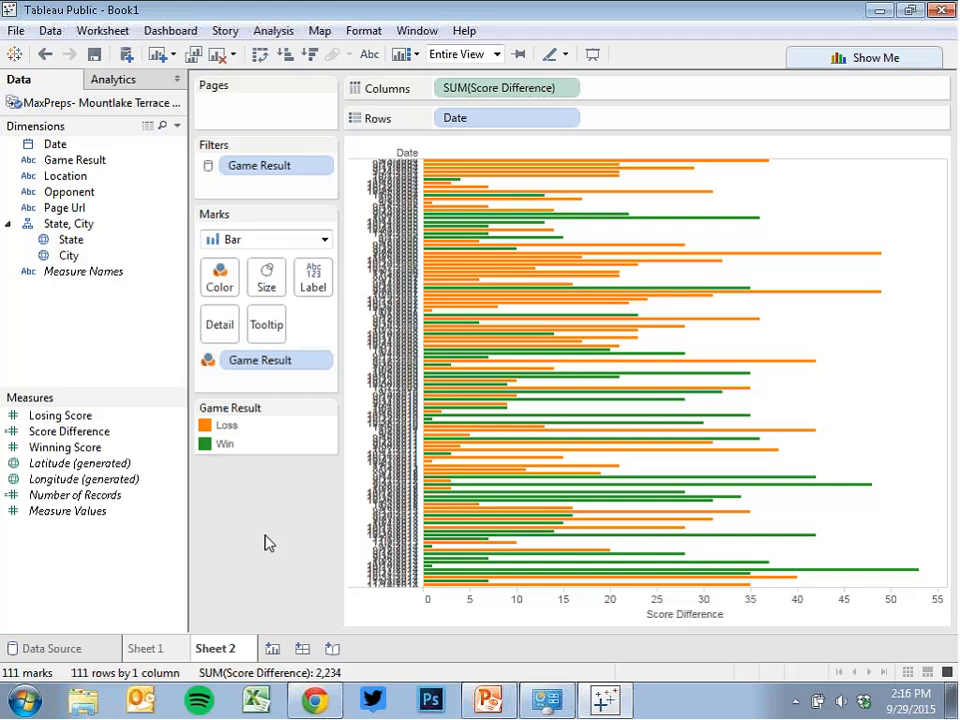
Edit the Game Result colors so that Win is red from the Tableau 10 palette and Loss is black.
click(226, 288)
click(262, 336)
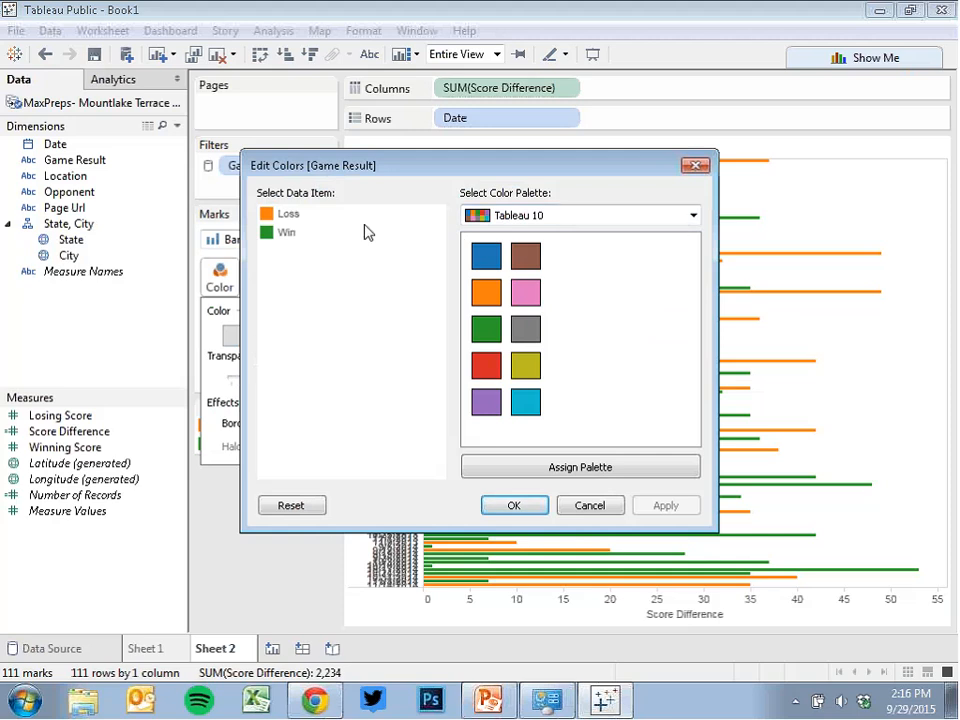
click(285, 233)
click(504, 376)
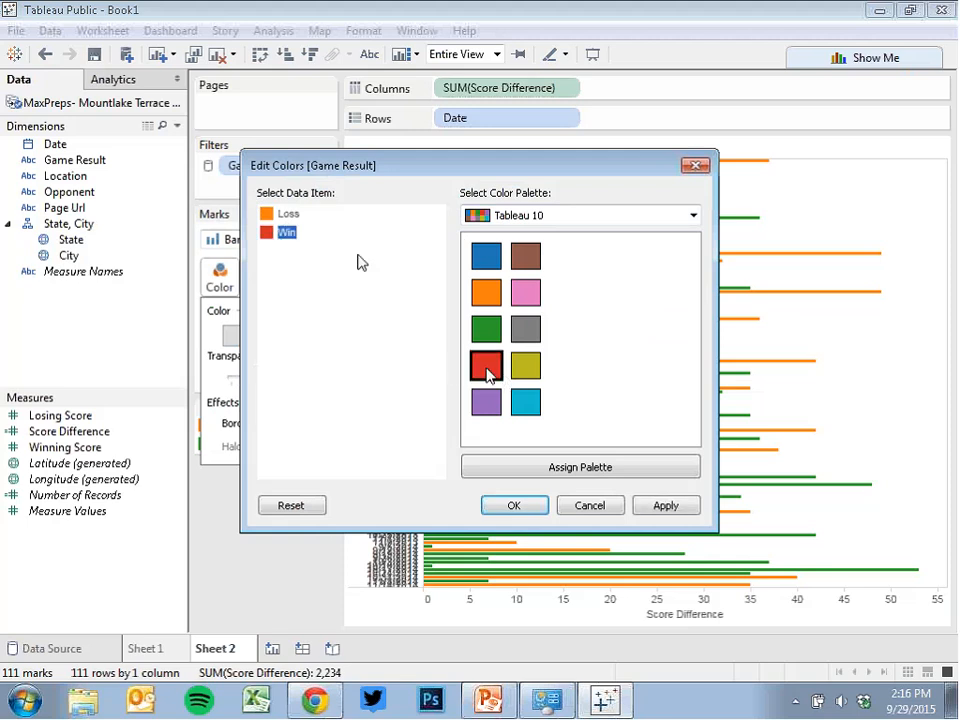
click(288, 215)
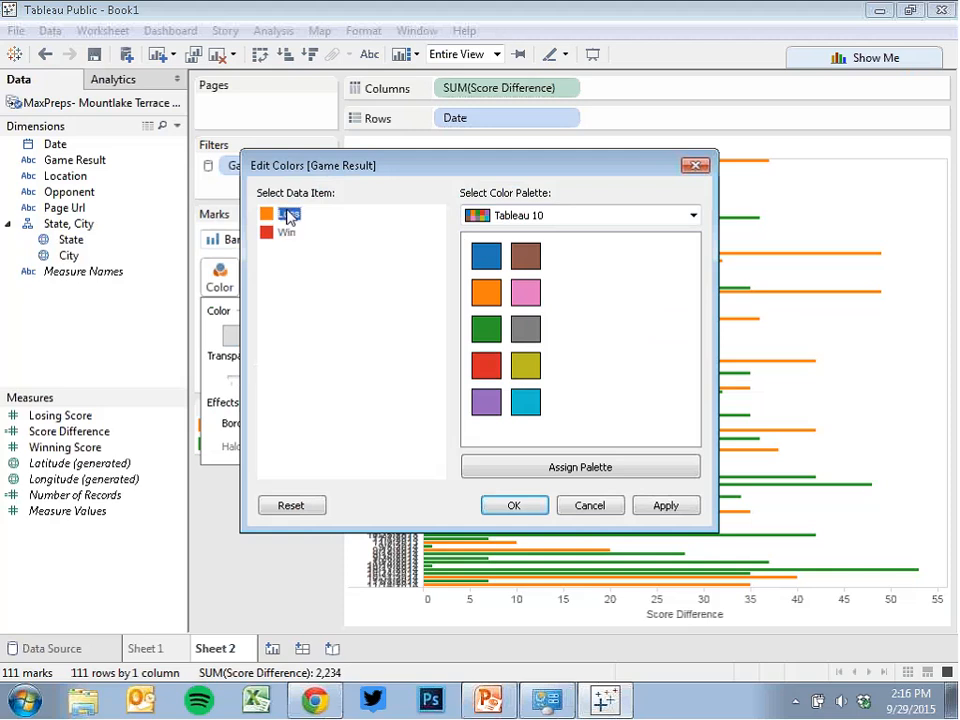
double_click(288, 215)
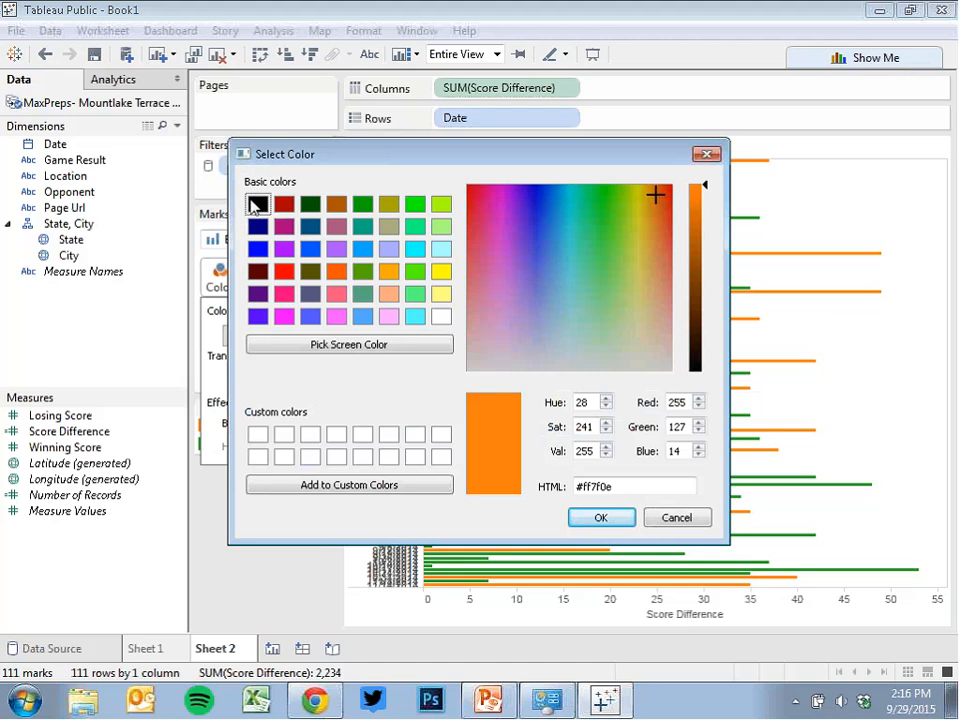
click(257, 205)
click(596, 518)
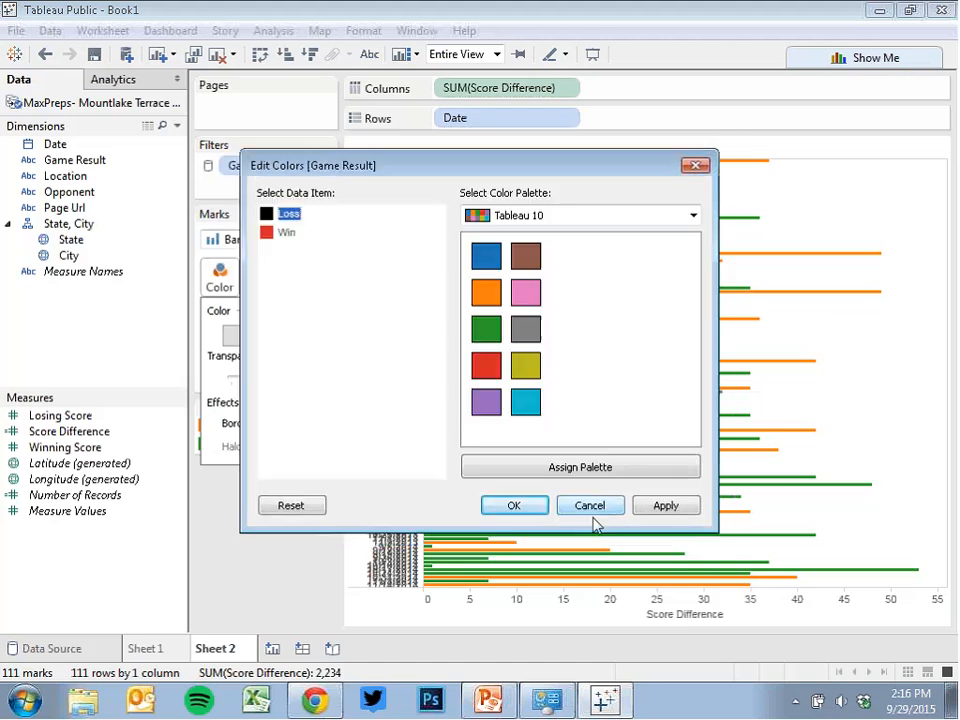
click(660, 508)
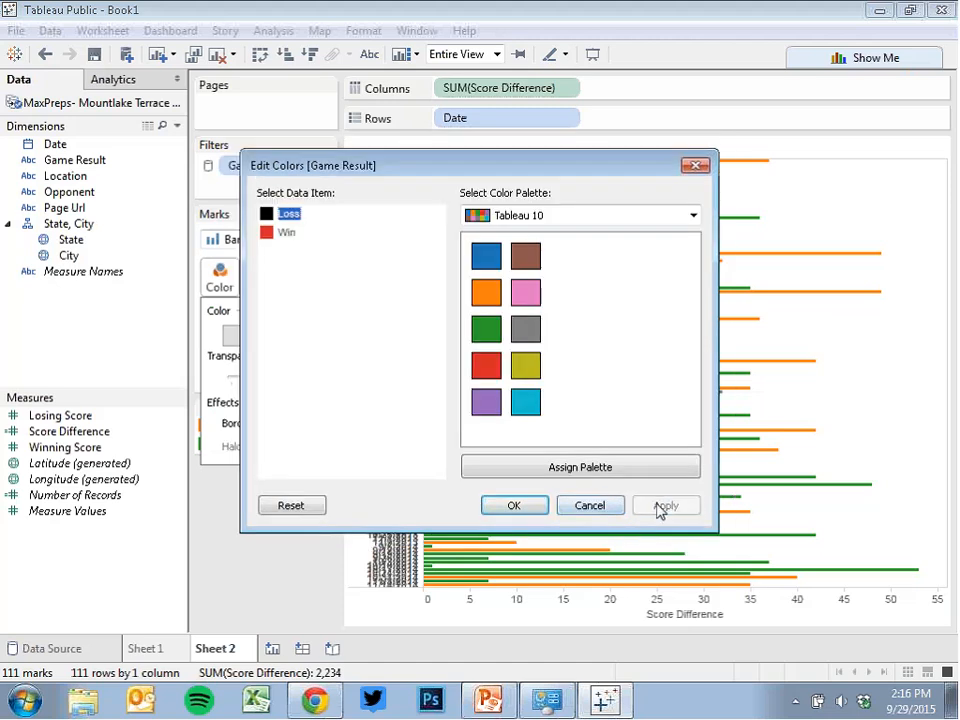
click(511, 507)
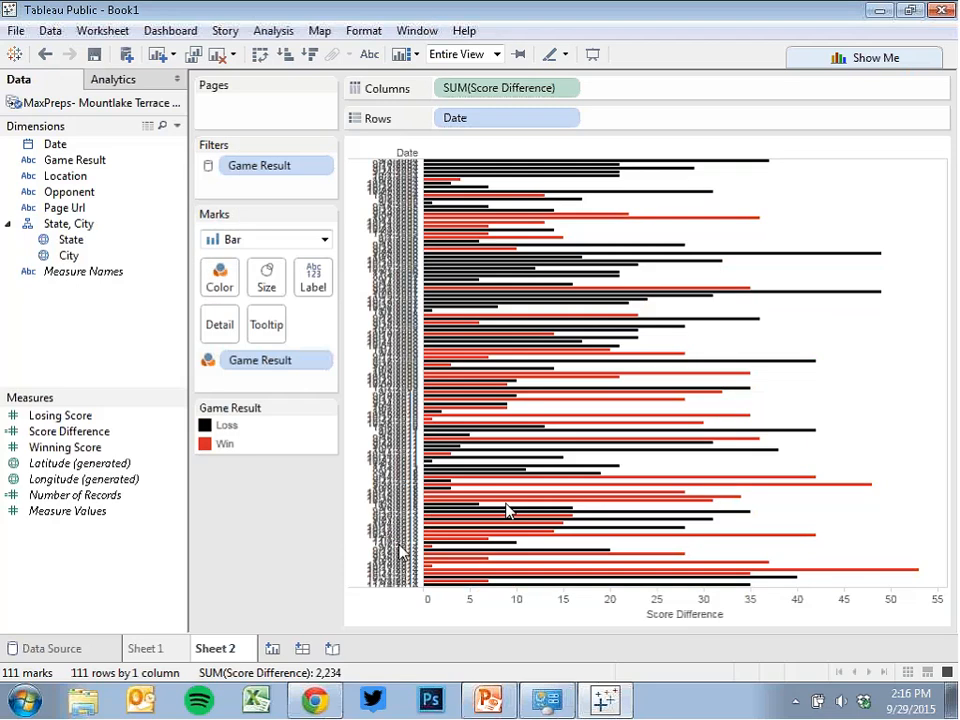
Return to Sheet 1 and start a new calculated field named MTHS Score.
click(146, 650)
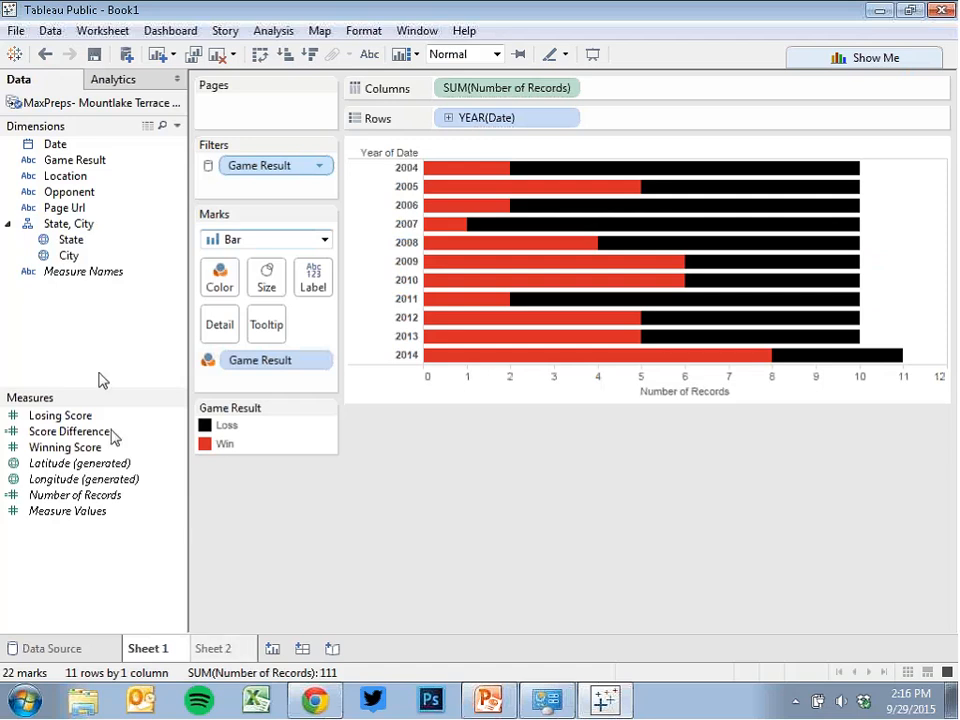
right_click(92, 323)
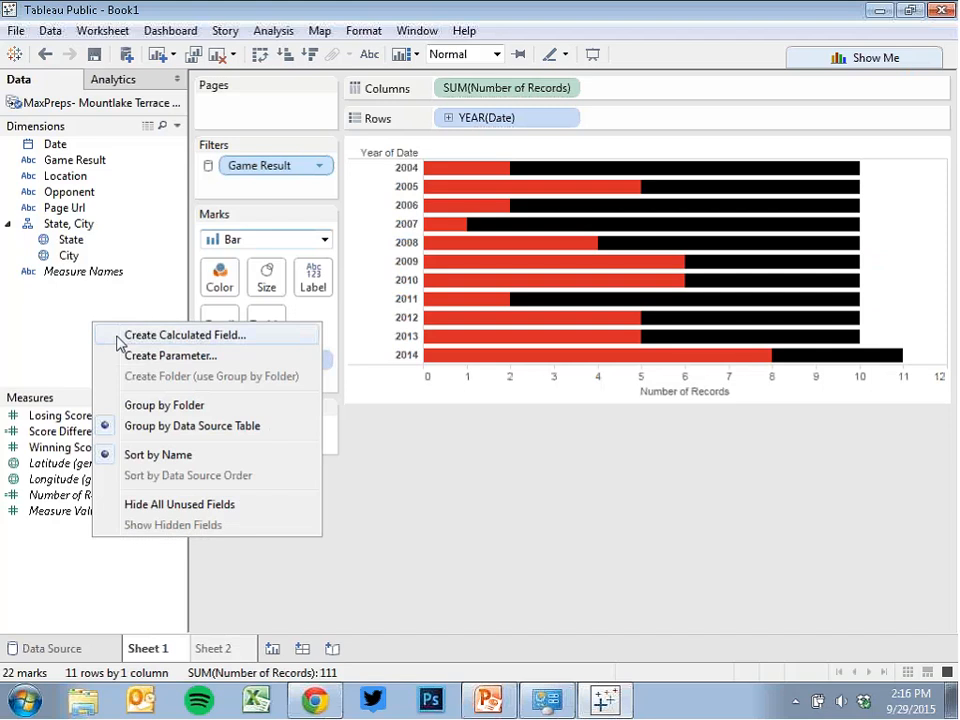
click(150, 335)
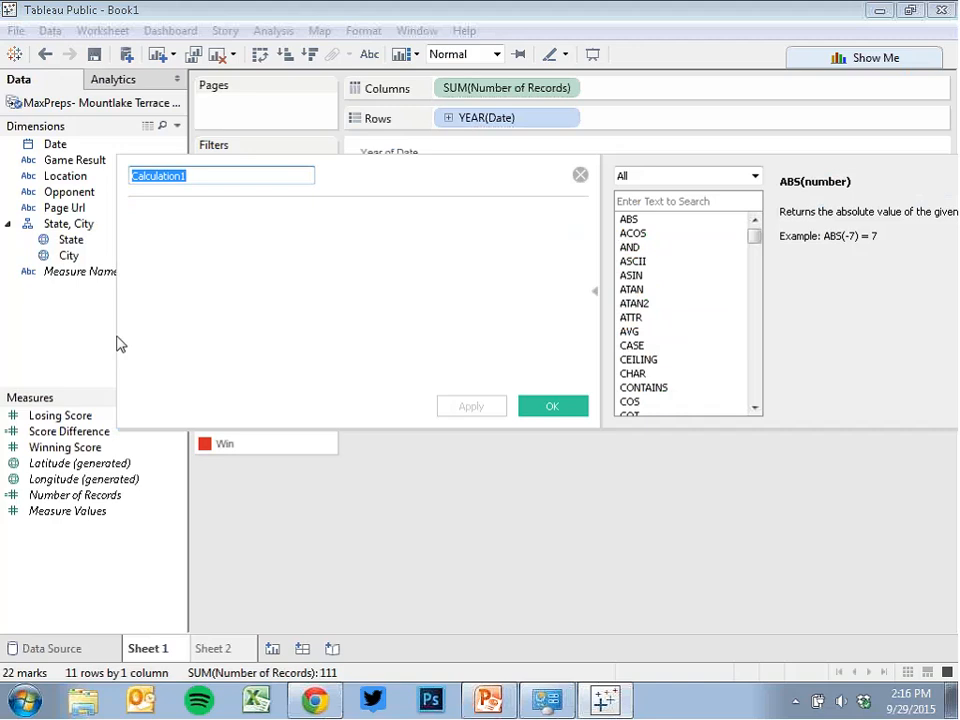
text(M)
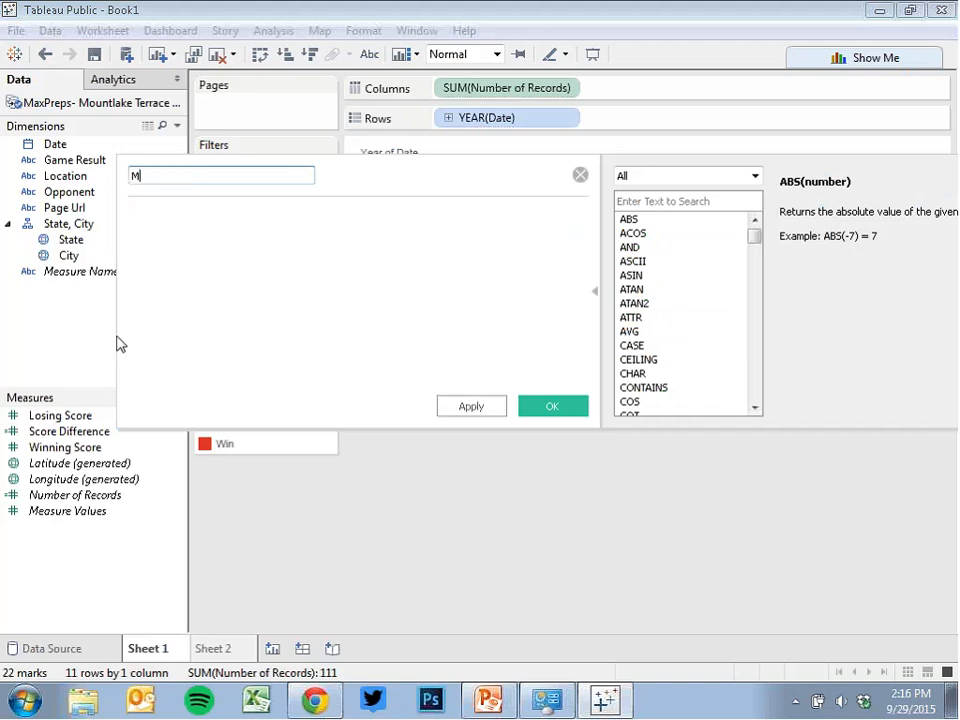
text(THS Score)
key(Tab)
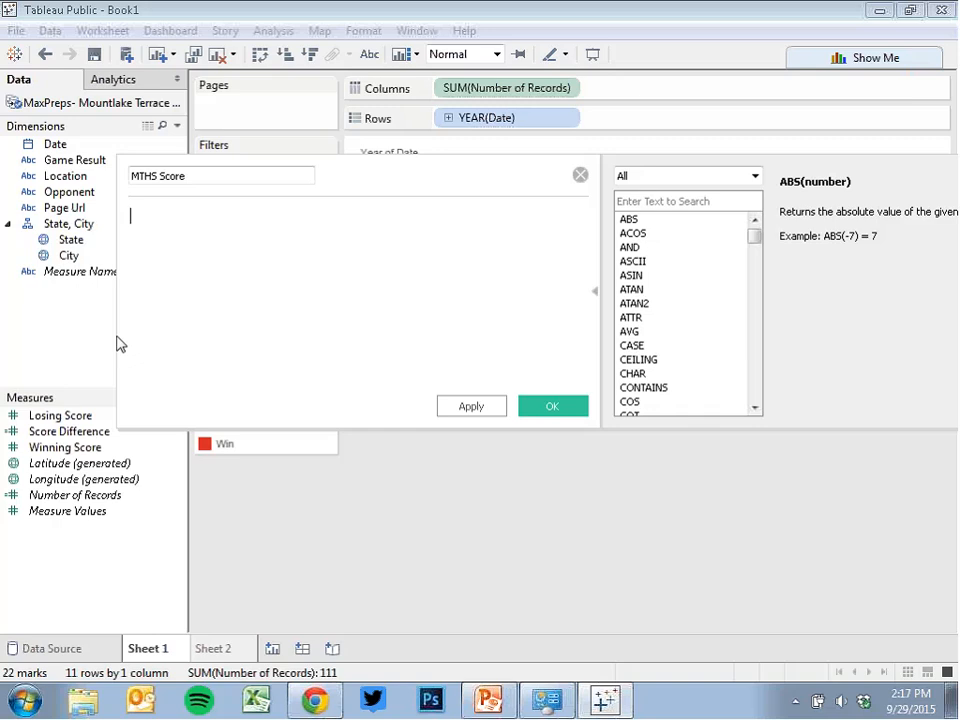
Define MTHS Score with the formula IF [Game Result]="Win" THEN [Winning Score] ELSE [Losing Score] END and save the calculated field.
text(IF)
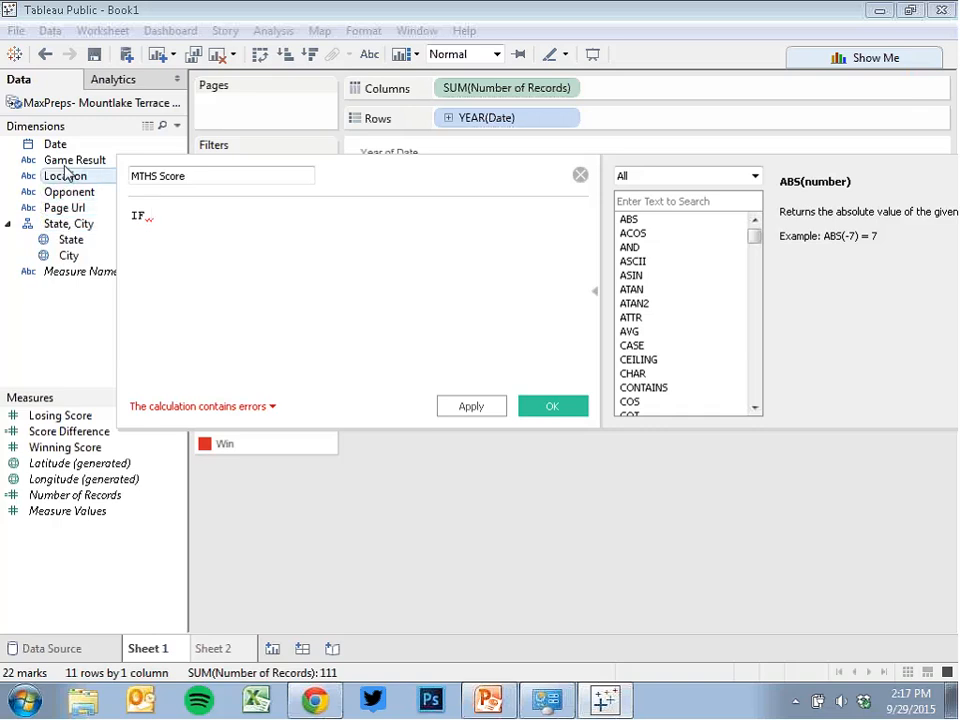
drag(70, 160, 229, 236)
text(=")
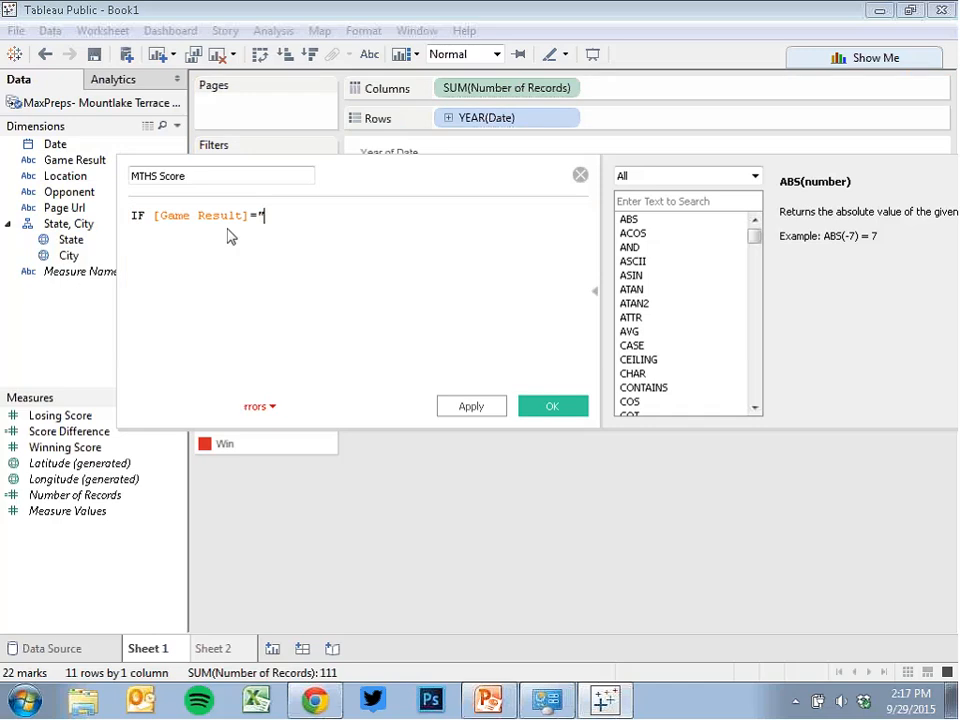
text(Win" THEN)
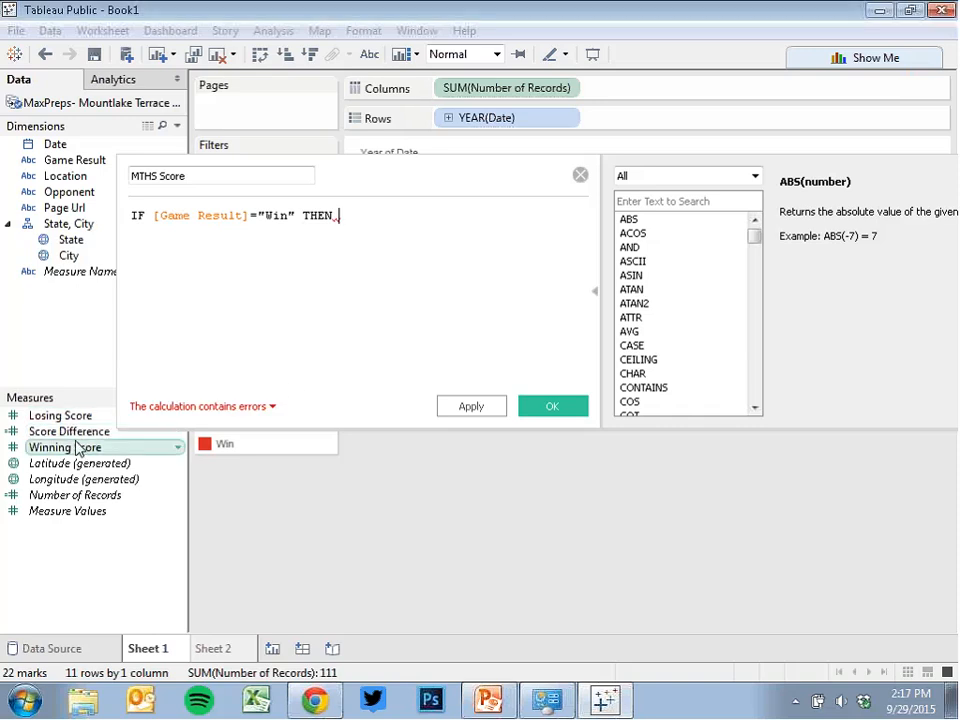
drag(75, 447, 461, 222)
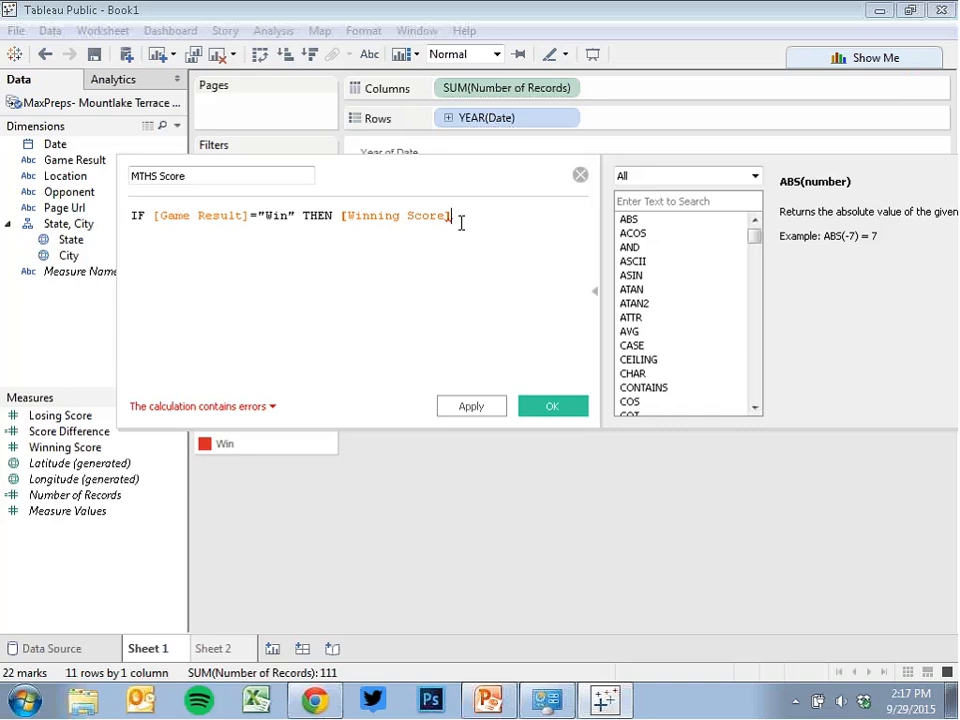
text(ELSE)
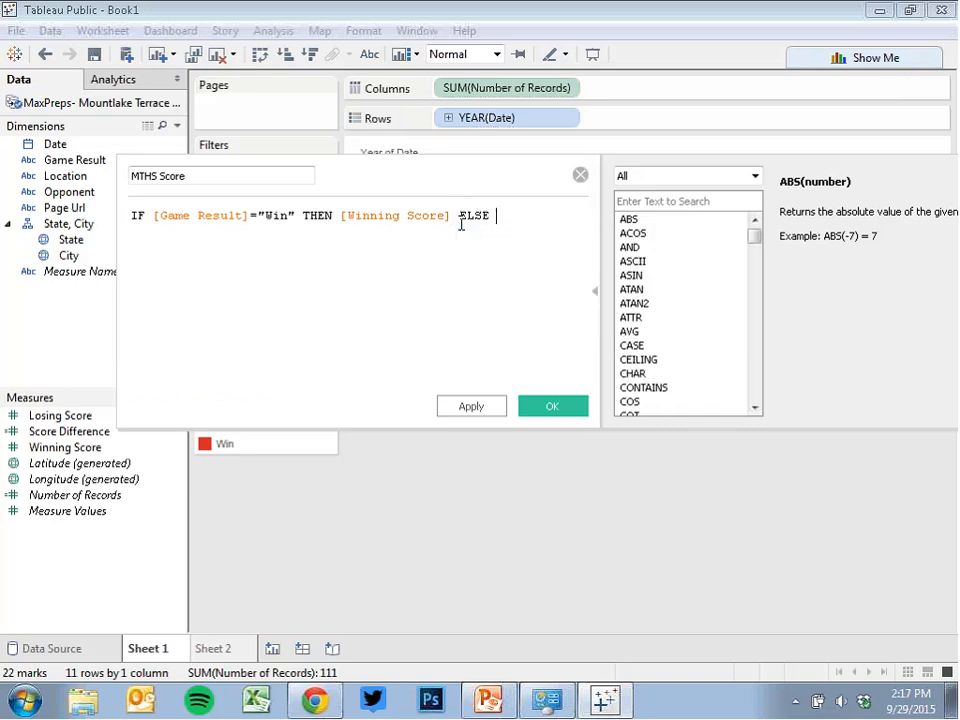
drag(60, 415, 540, 229)
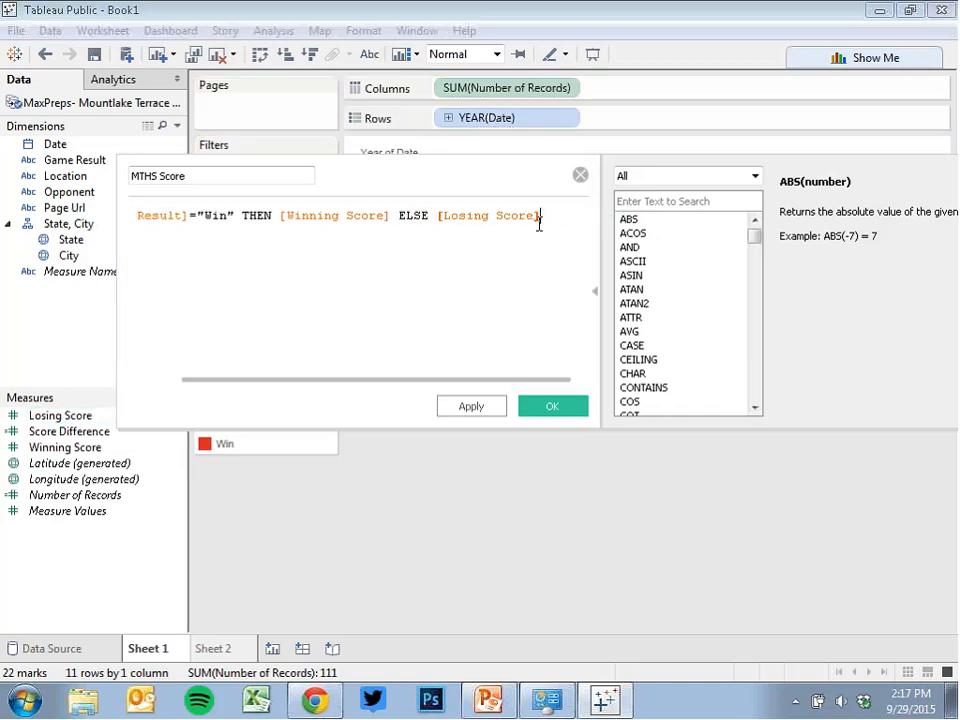
text(END)
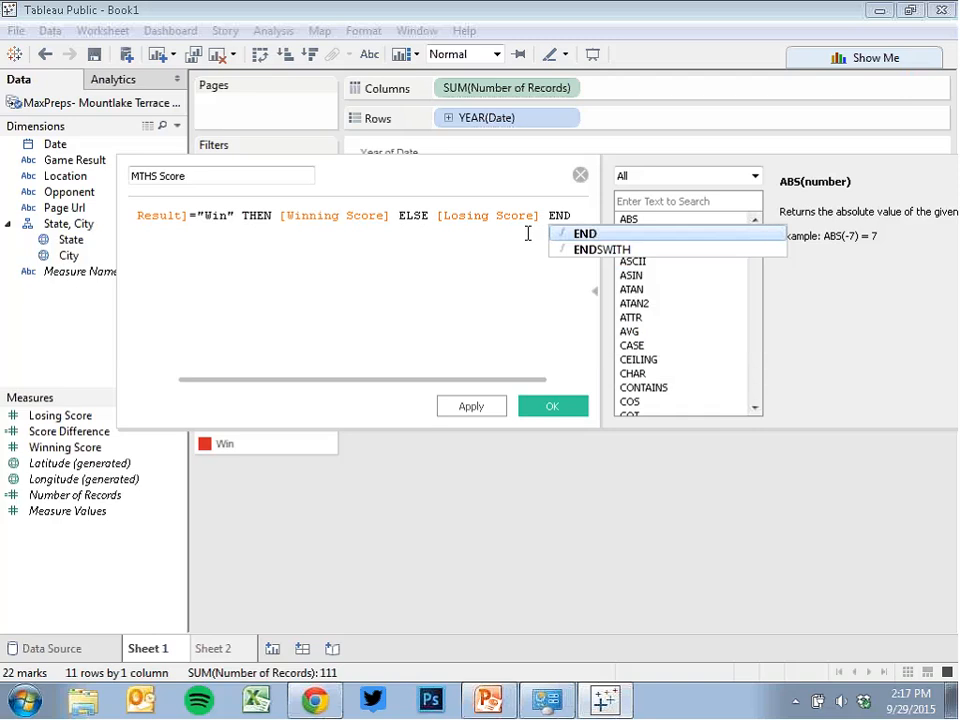
click(557, 406)
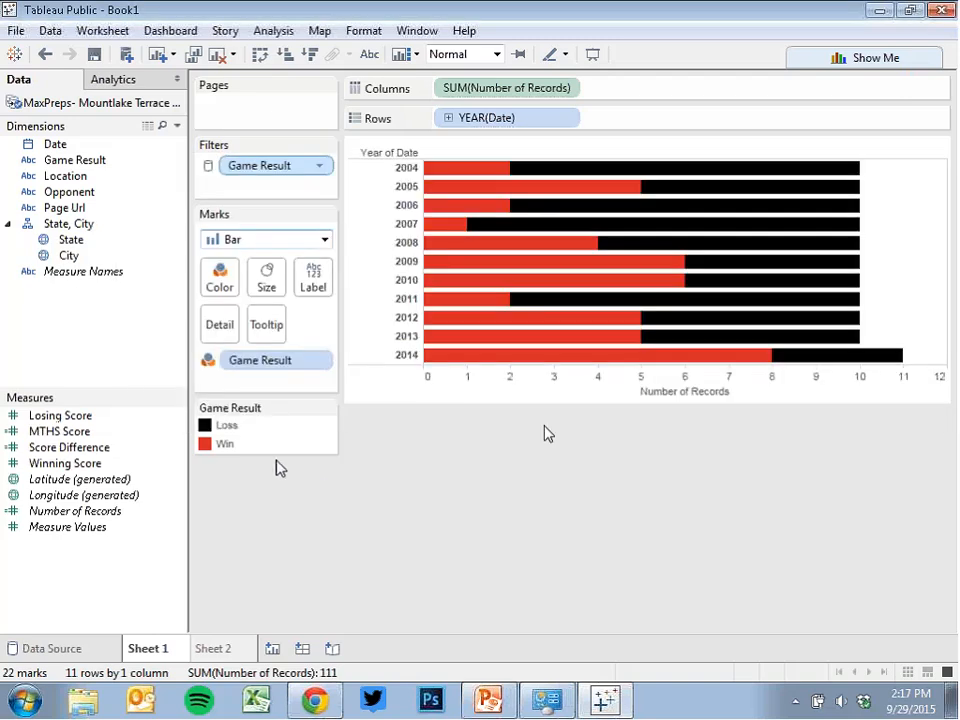
Duplicate the MTHS Score calculated field in the measures.
click(66, 433)
right_click(68, 439)
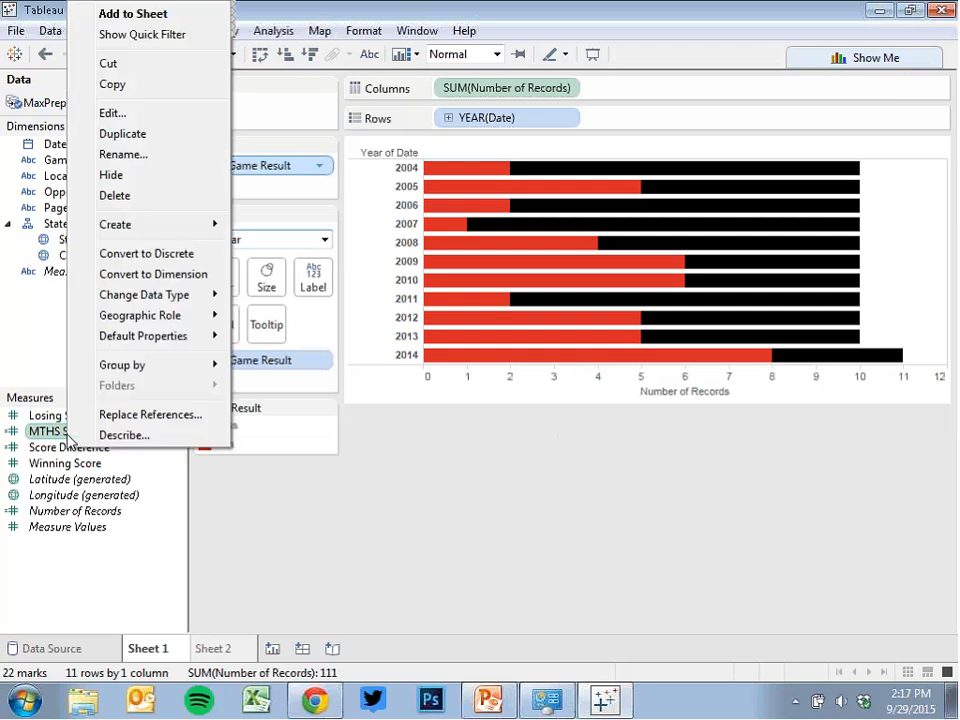
click(140, 134)
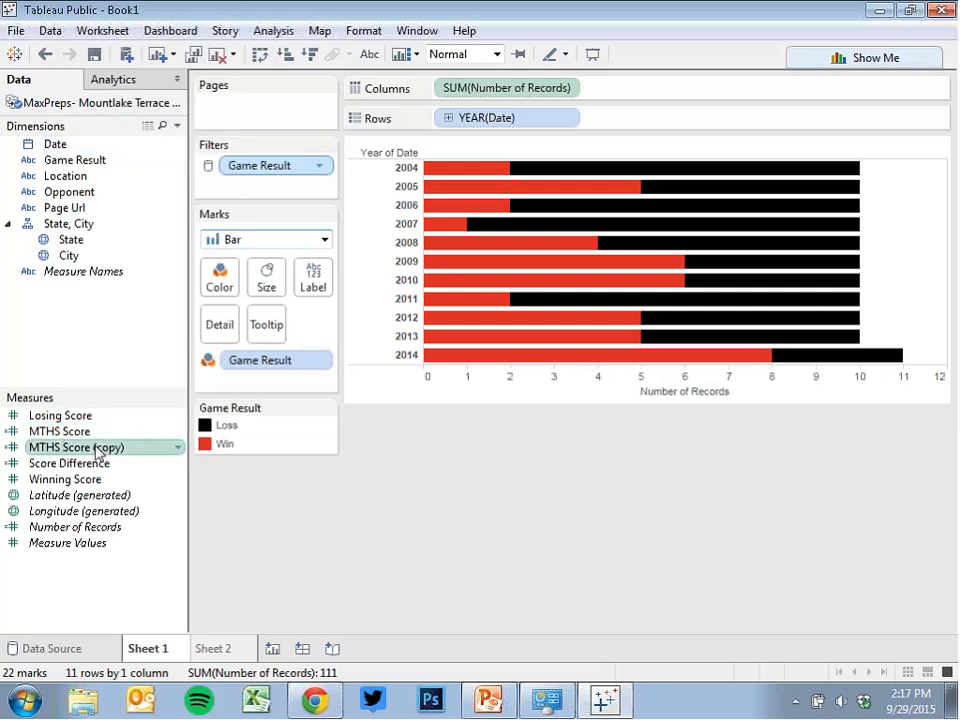
Open the duplicated MTHS Score field for editing and rename it Opponent Score.
right_click(99, 449)
click(182, 117)
click(217, 177)
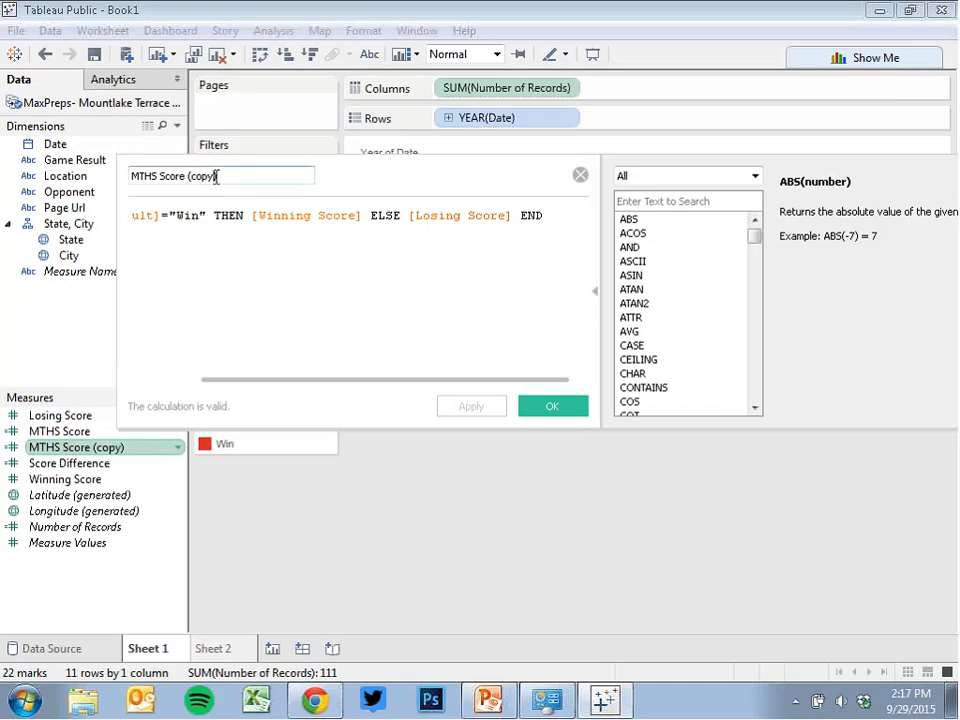
key(BackSpace)
key(BackSpace)
key(BackSpace)
key(BackSpace)
key(BackSpace)
key(BackSpace)
key(BackSpace)
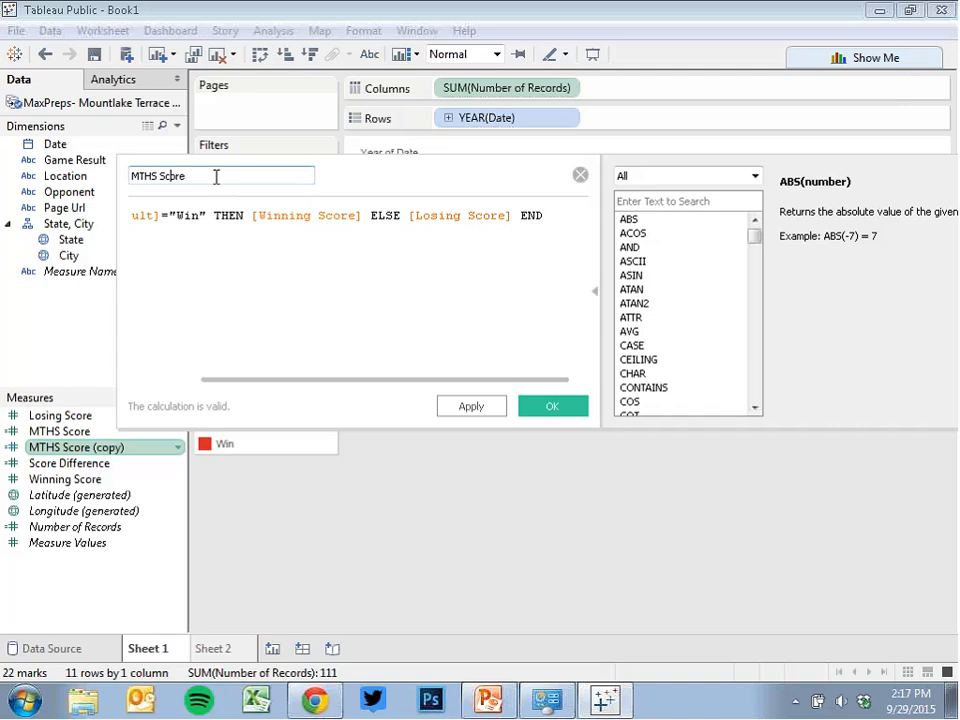
key(Left)
key(Left)
key(Left)
key(Left)
key(Left)
key(BackSpace)
key(BackSpace)
key(BackSpace)
key(BackSpace)
key(BackSpace)
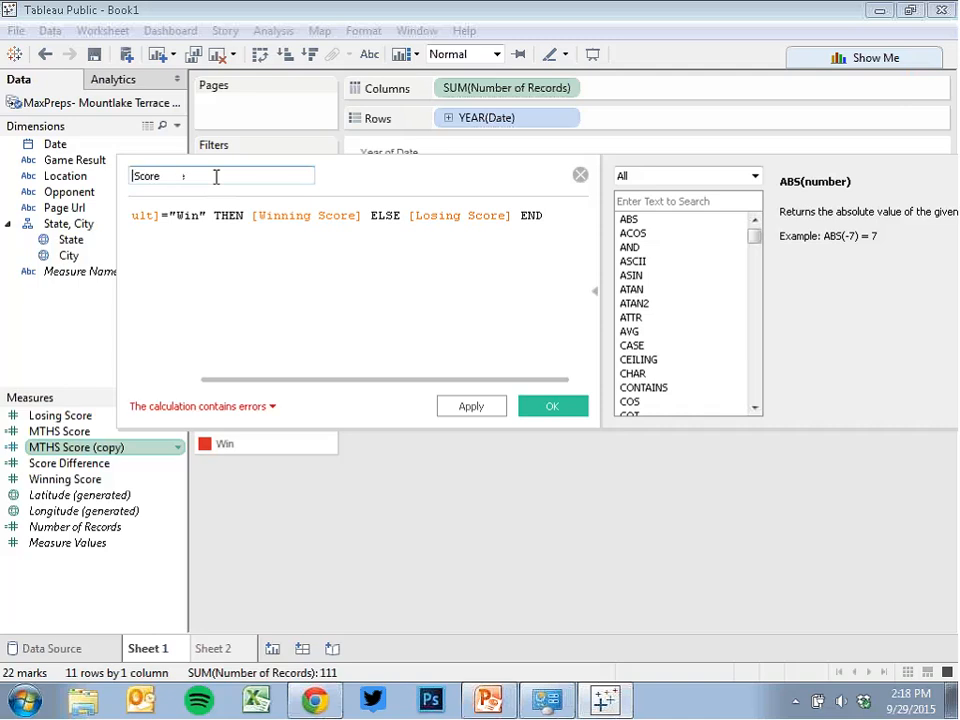
text(Opponent)
Replace "Win" with "Lose" in the Opponent Score formula's Game Result condition and save the calculated field.
click(197, 218)
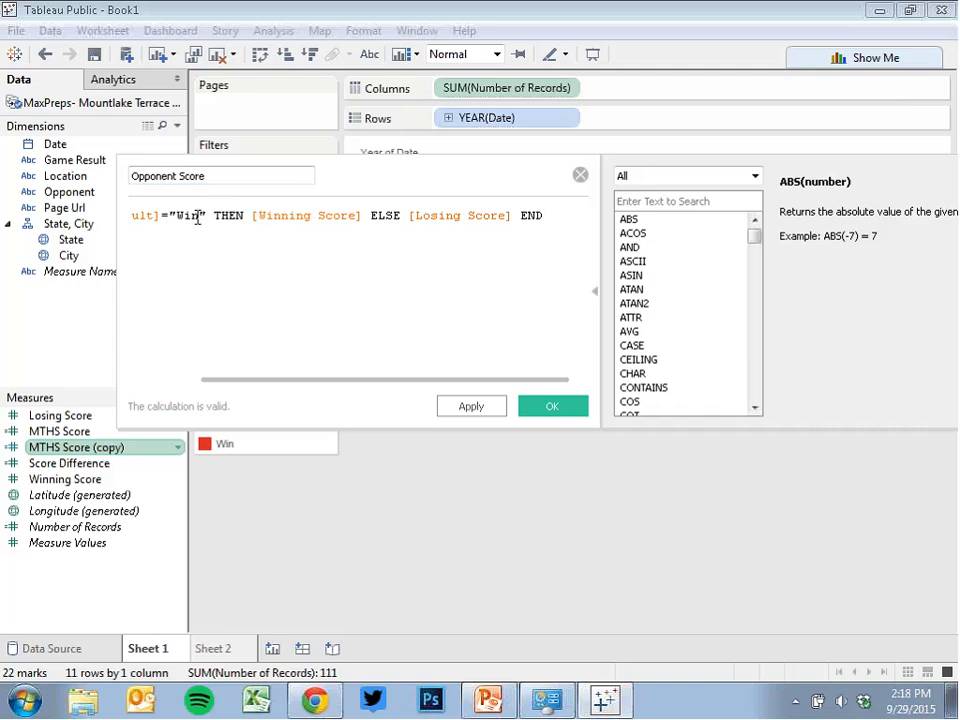
key(BackSpace)
key(BackSpace)
key(BackSpace)
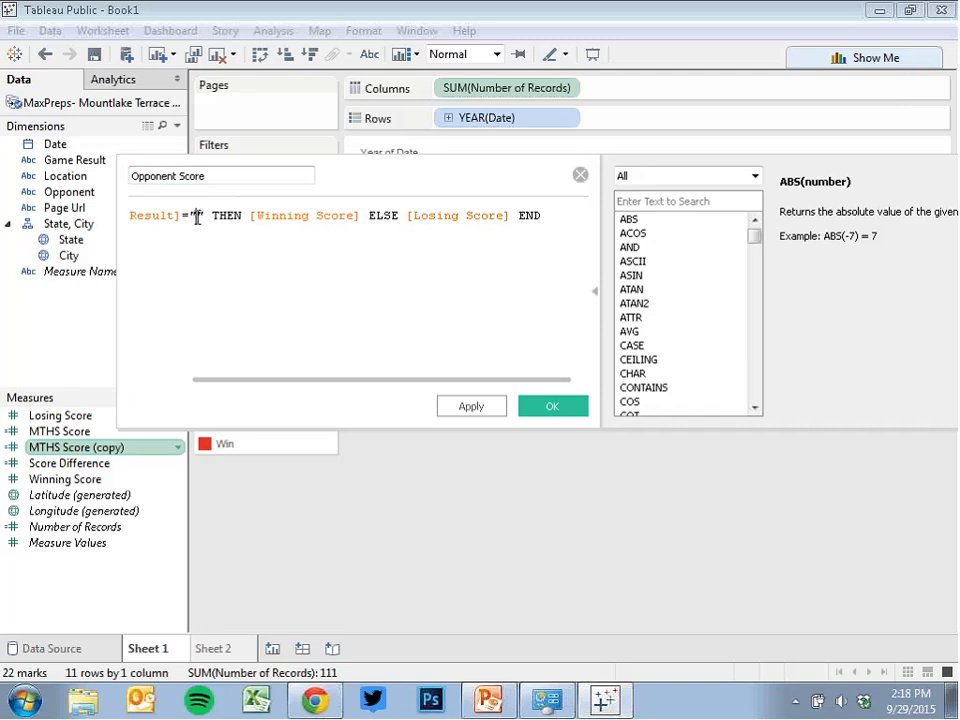
text(Lose)
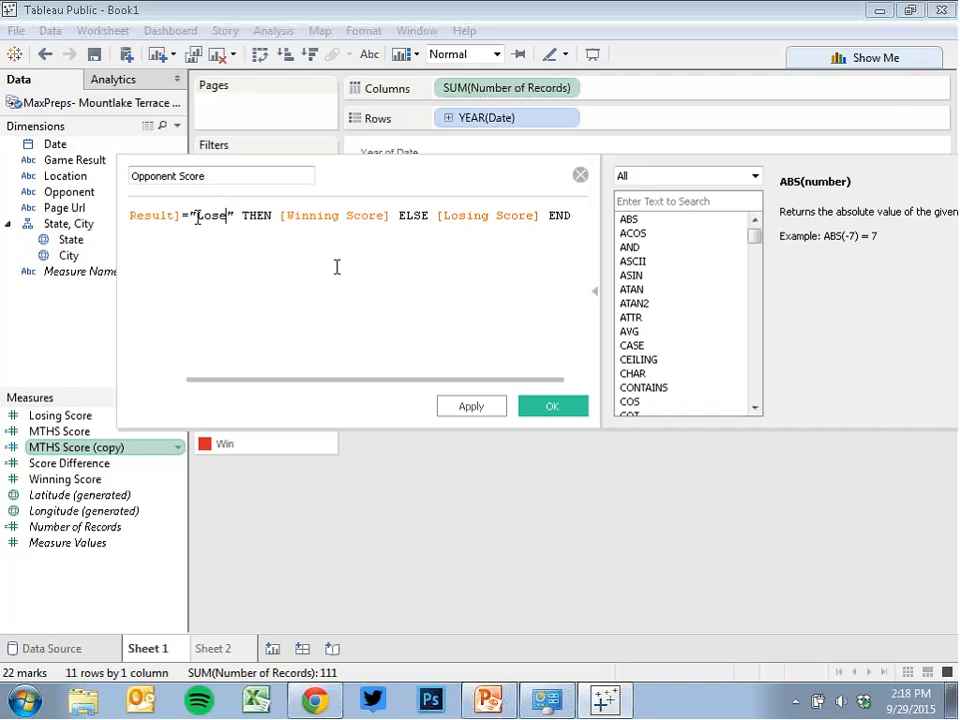
click(551, 408)
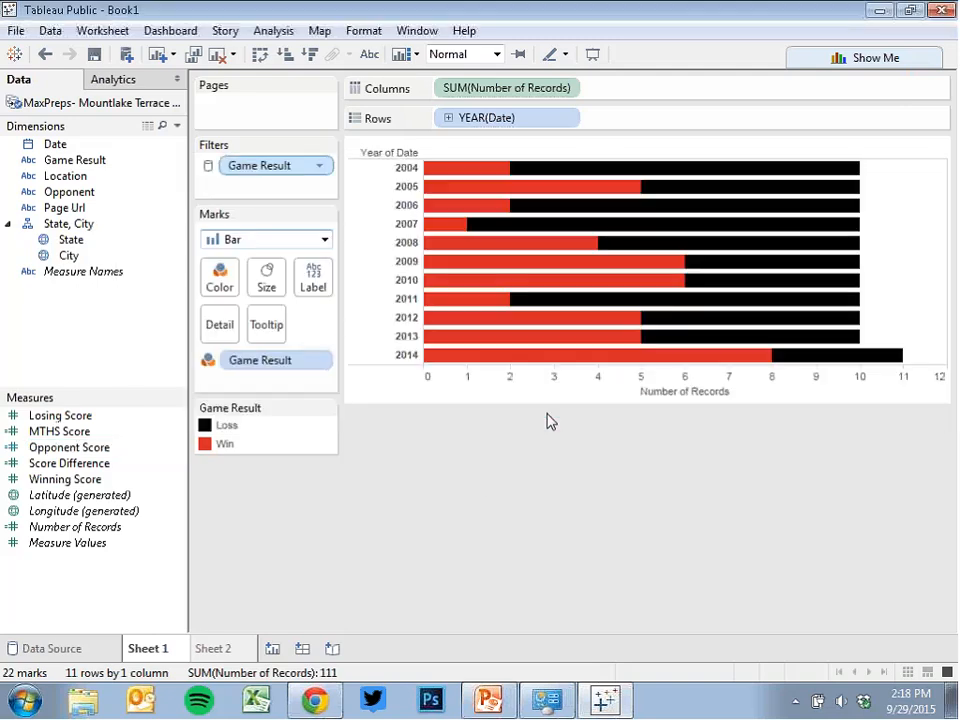
Add a new worksheet and place the exact Date field in the rows as Date (Discrete).
click(272, 648)
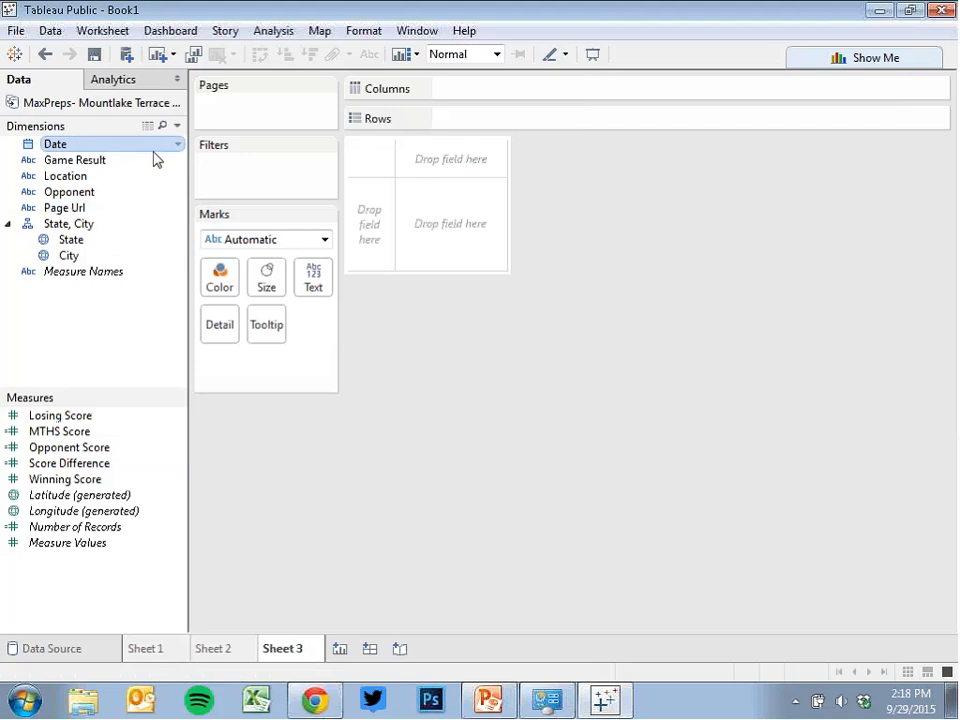
mouse_move(154, 152)
mouse_down()
mouse_move(296, 99)
mouse_move(452, 111)
mouse_move(461, 126)
mouse_up()
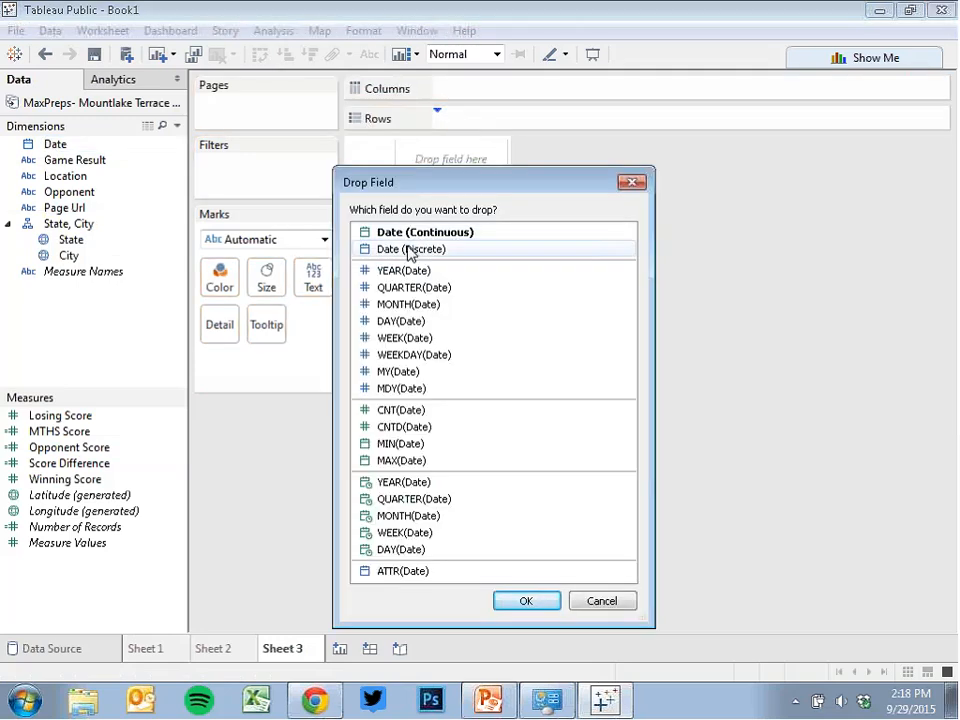
click(526, 600)
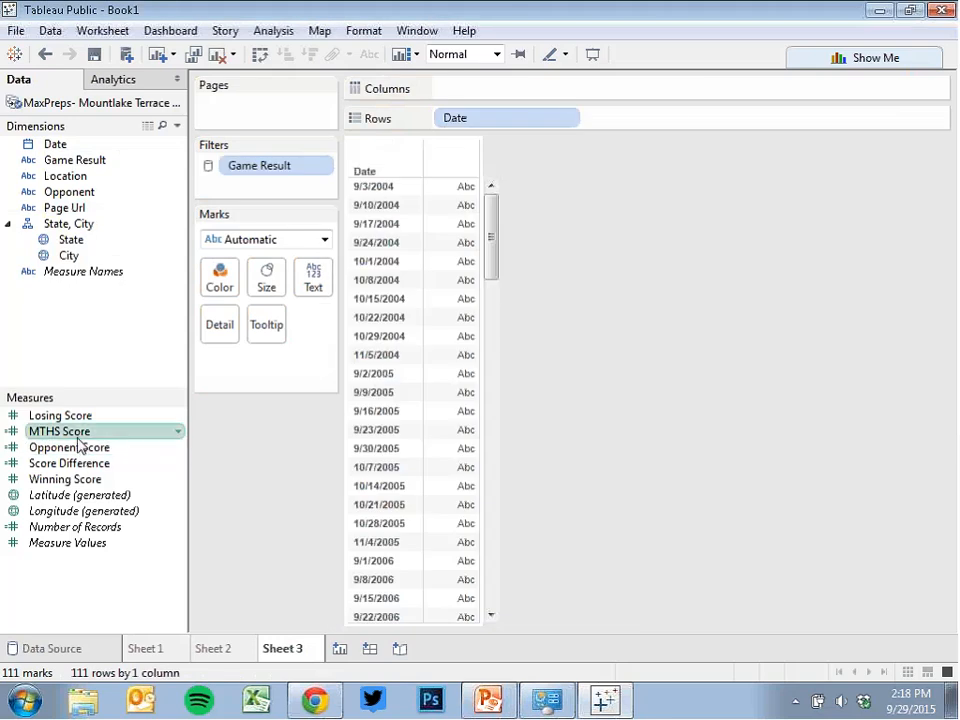
Add MTHS Score and Opponent Score side by side to the columns and set the mark type to Bar for both.
drag(72, 431, 555, 99)
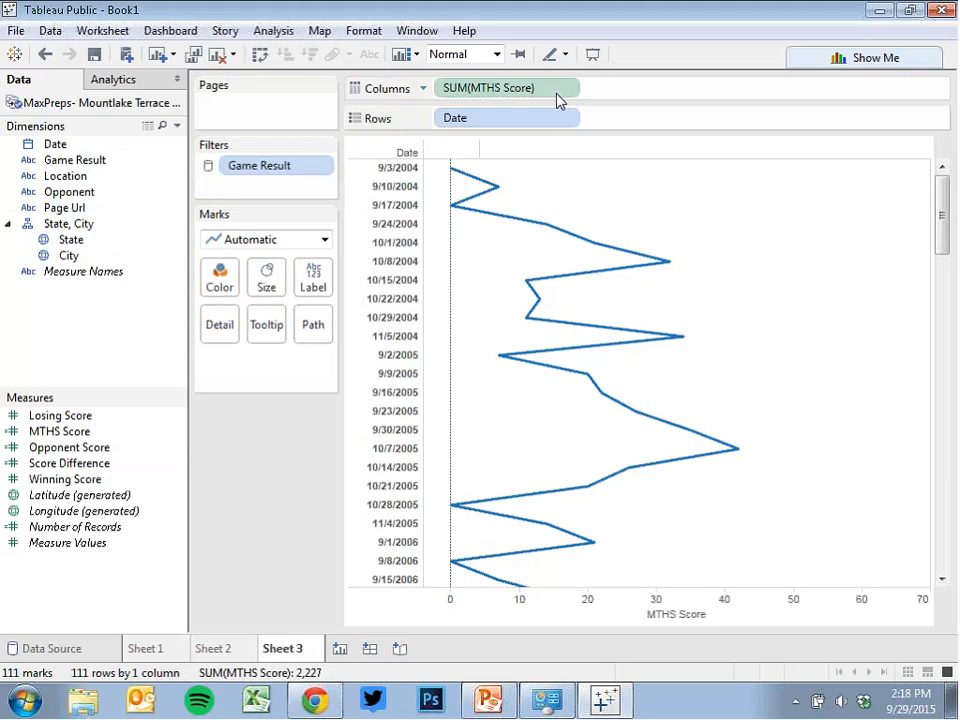
drag(103, 447, 698, 88)
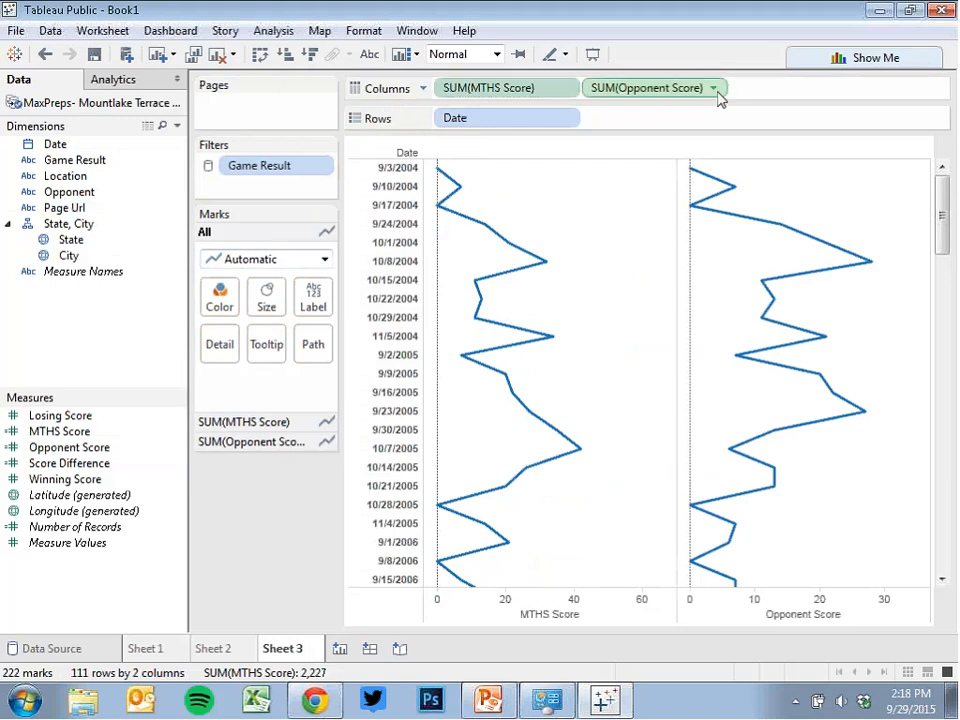
click(325, 262)
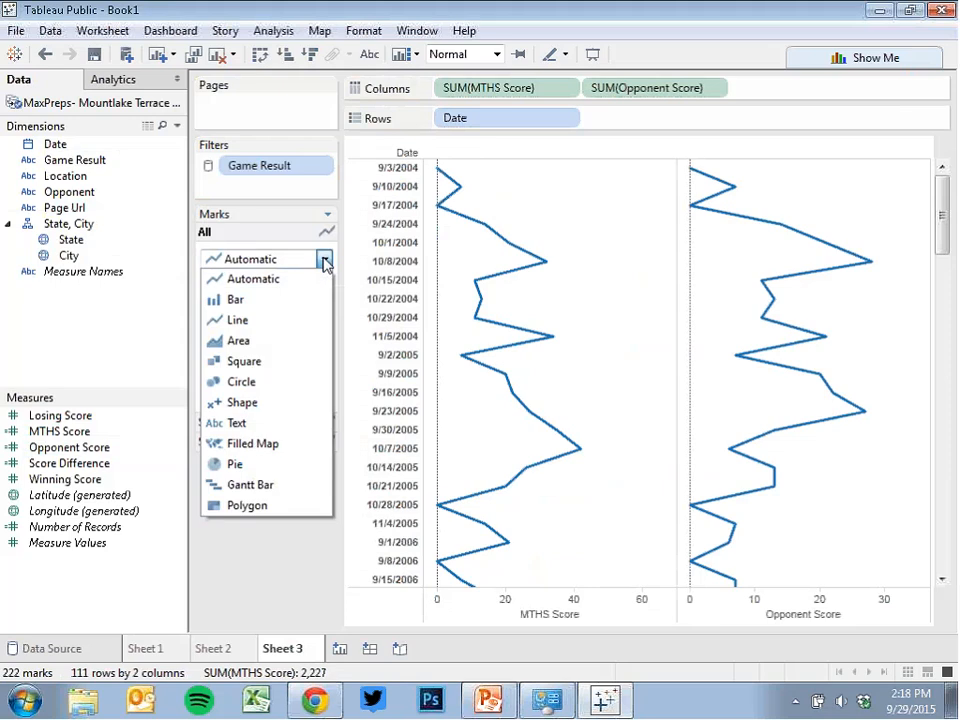
click(259, 303)
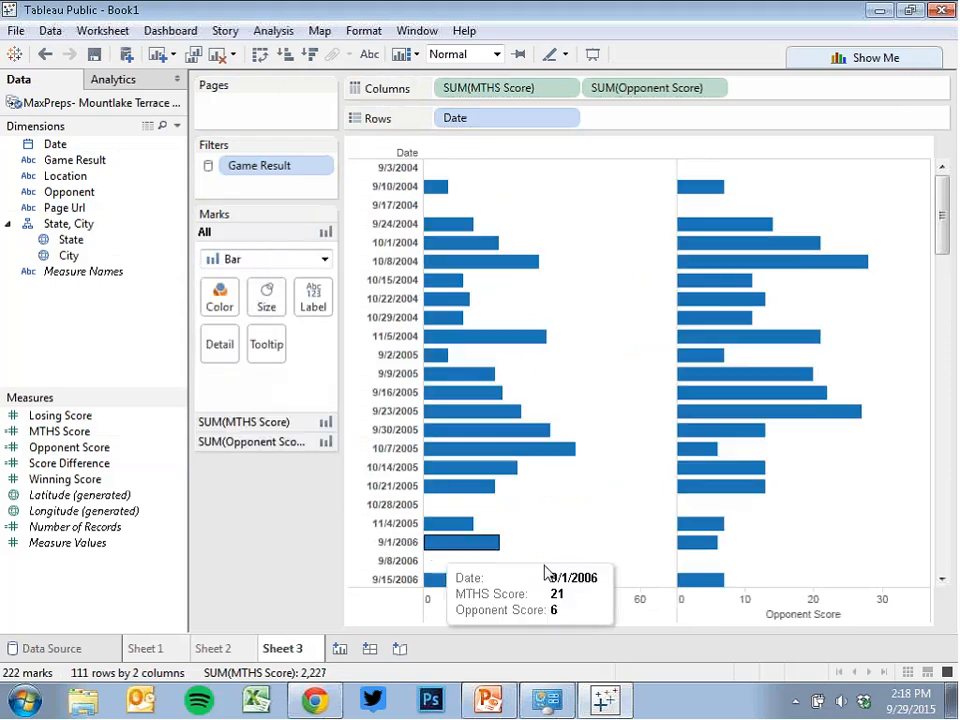
Reverse the scale of the MTHS Score axis so its bars mirror the Opponent Score bars.
right_click(571, 622)
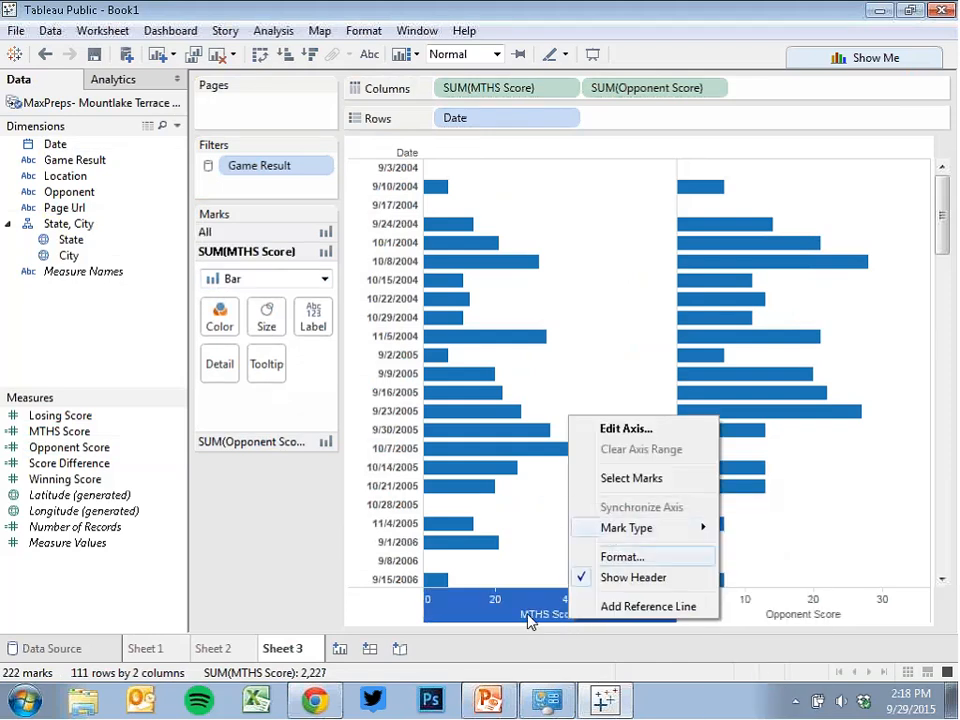
click(646, 431)
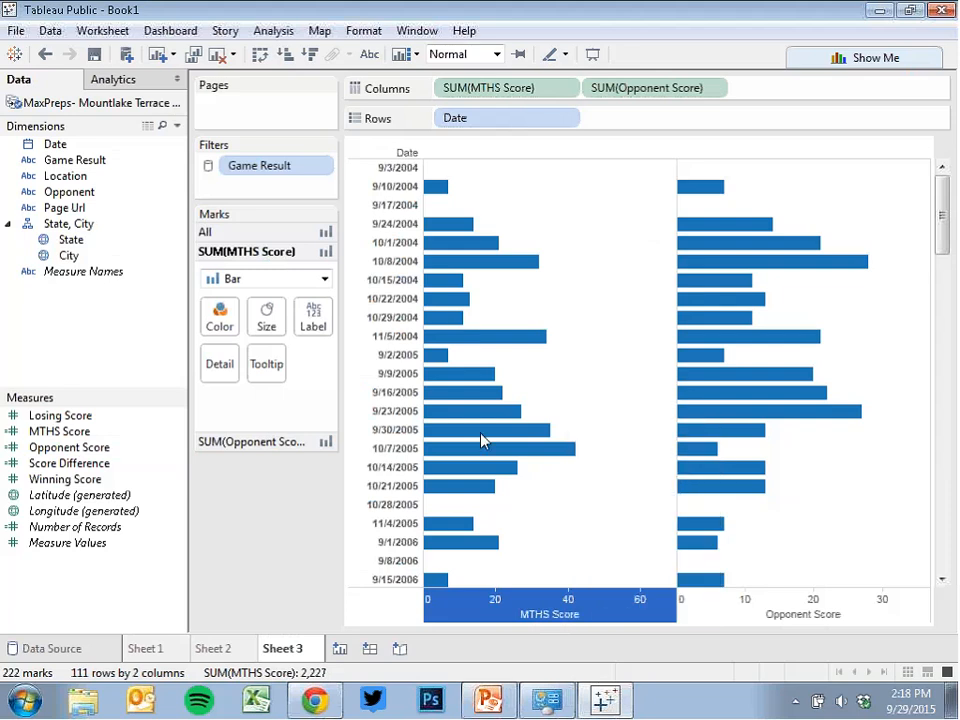
click(311, 421)
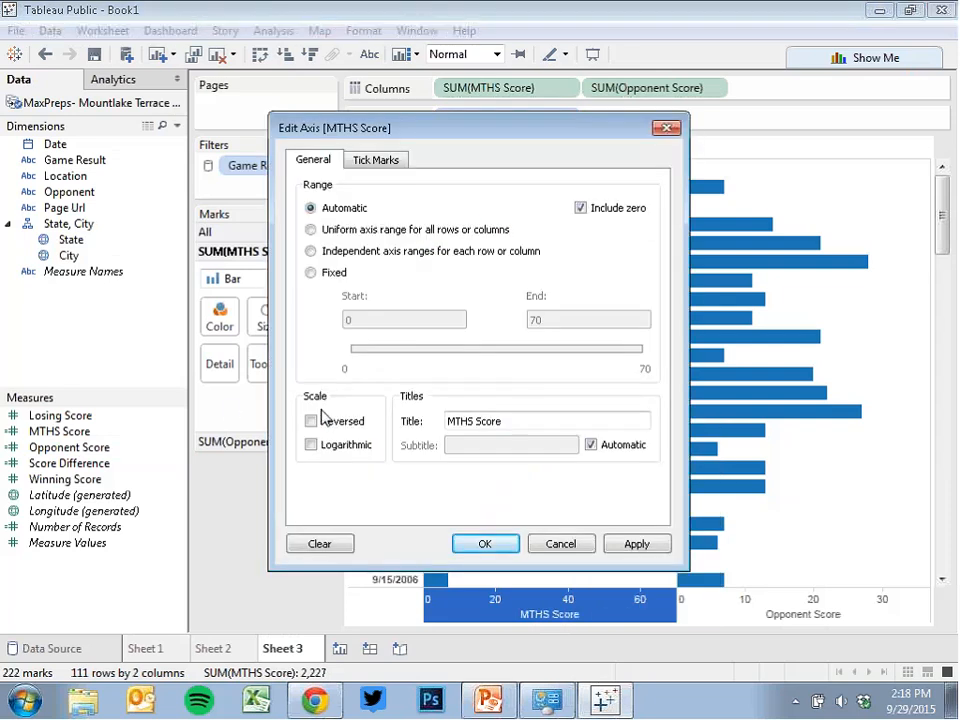
click(637, 544)
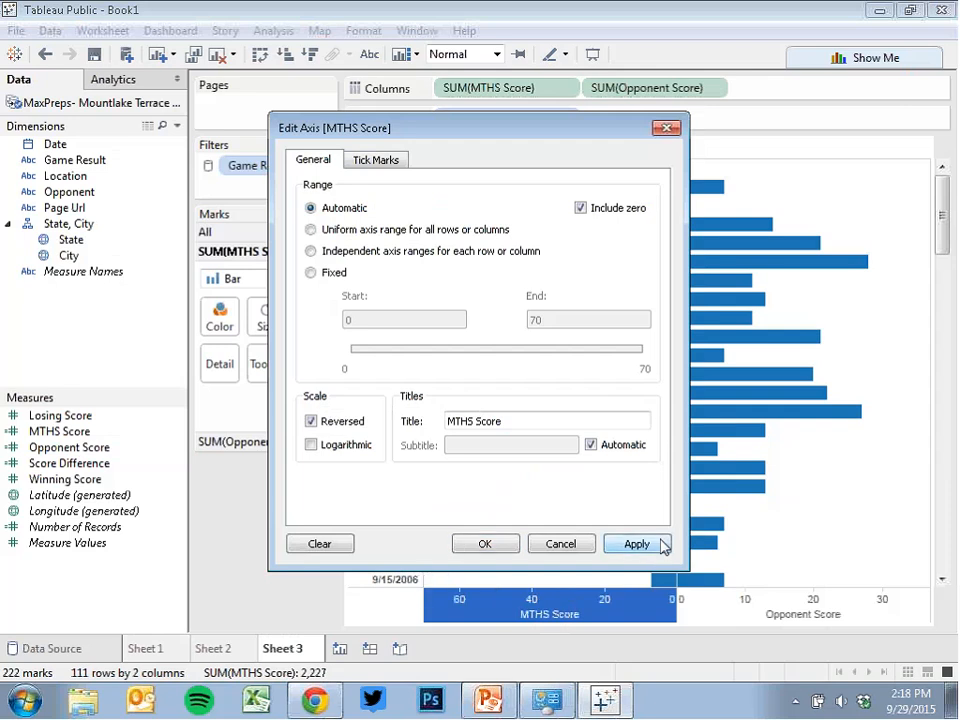
click(486, 541)
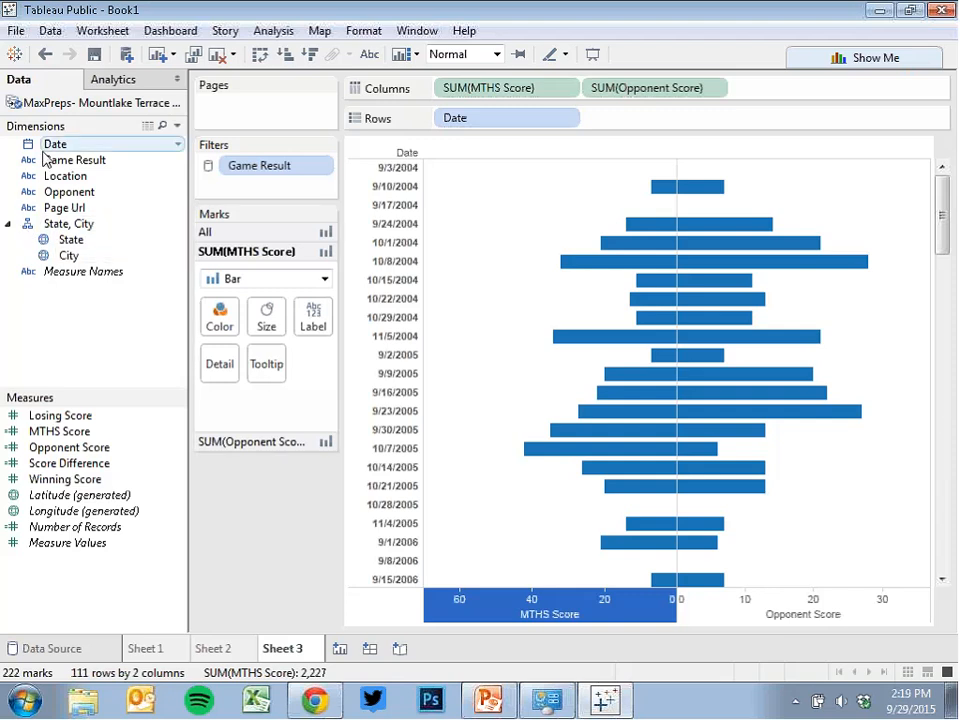
Color the bars of both score measures by Game Result and check the chart through its latest dates.
click(203, 232)
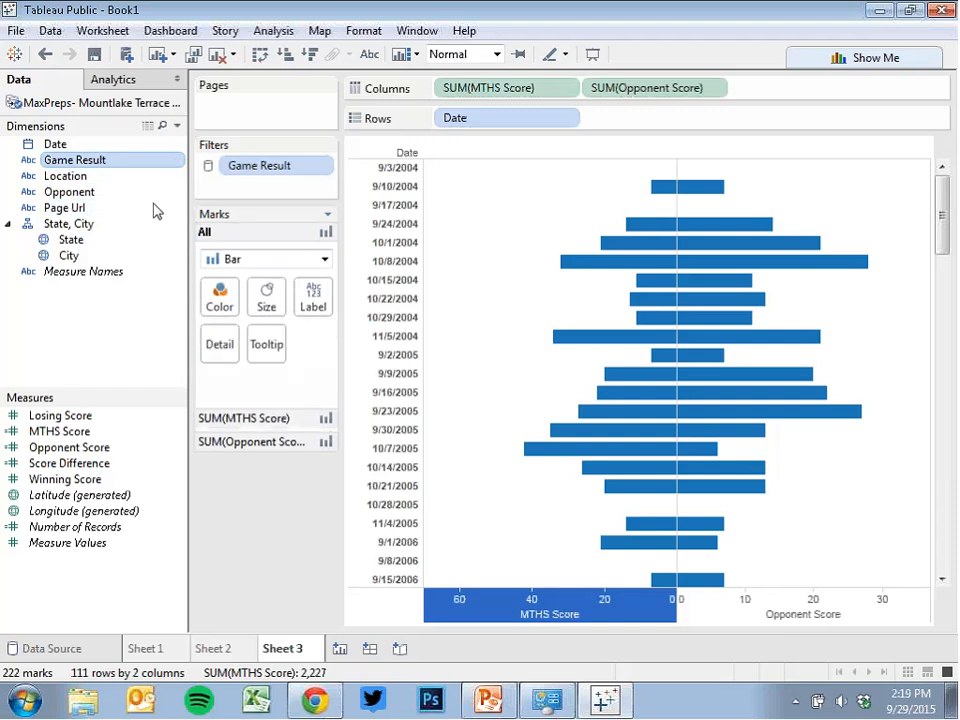
drag(100, 165, 221, 300)
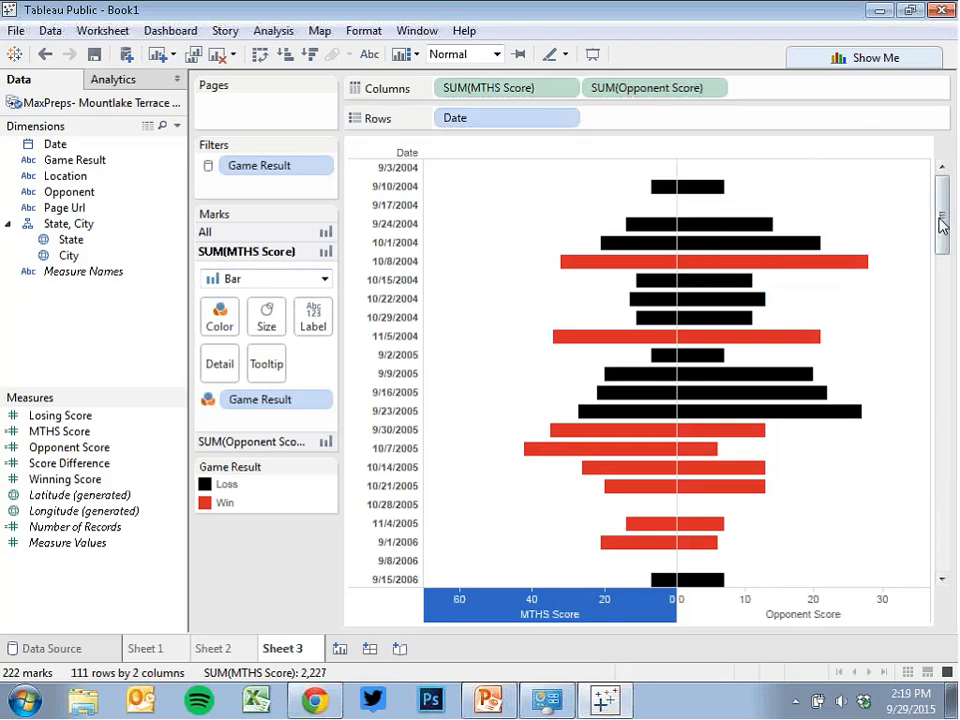
drag(943, 226, 942, 530)
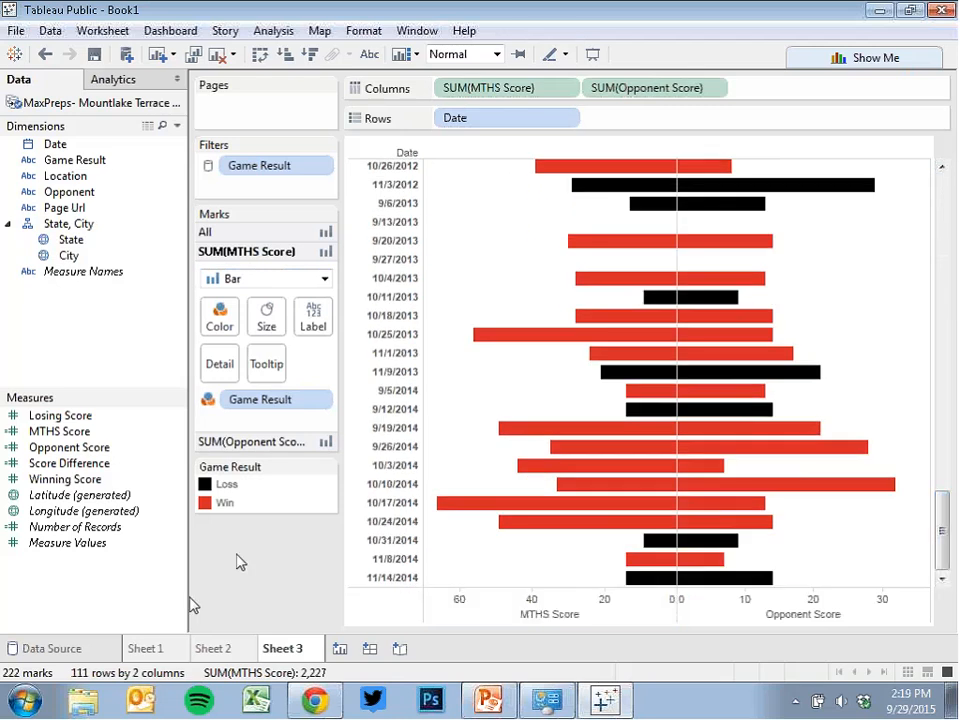
Review the charts on Sheets 1, 2 and 3 and add another blank worksheet.
click(165, 650)
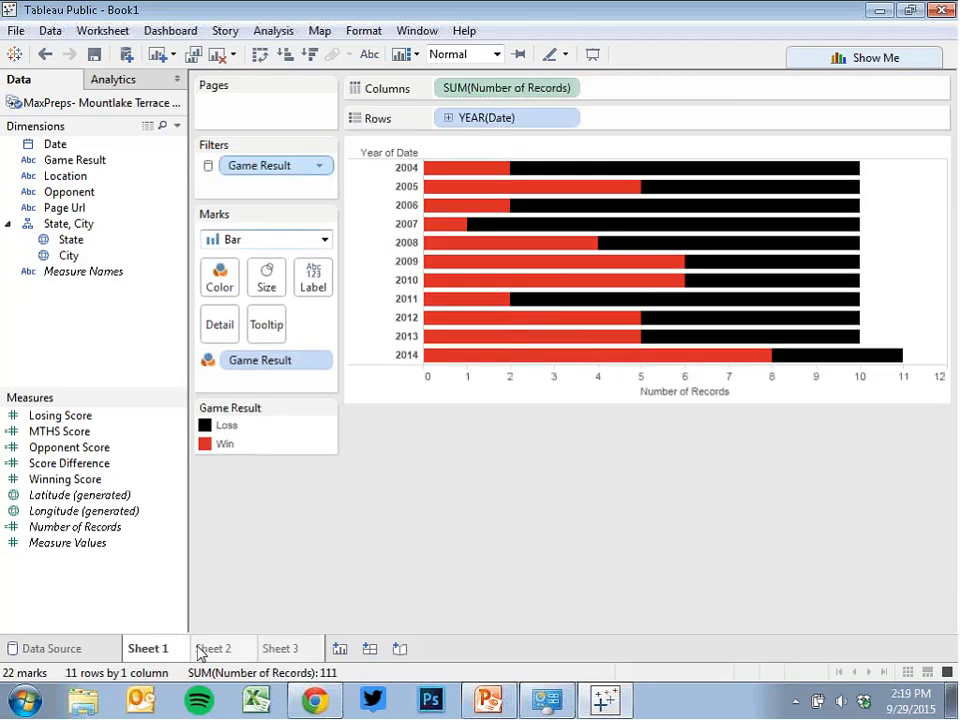
click(201, 653)
click(268, 649)
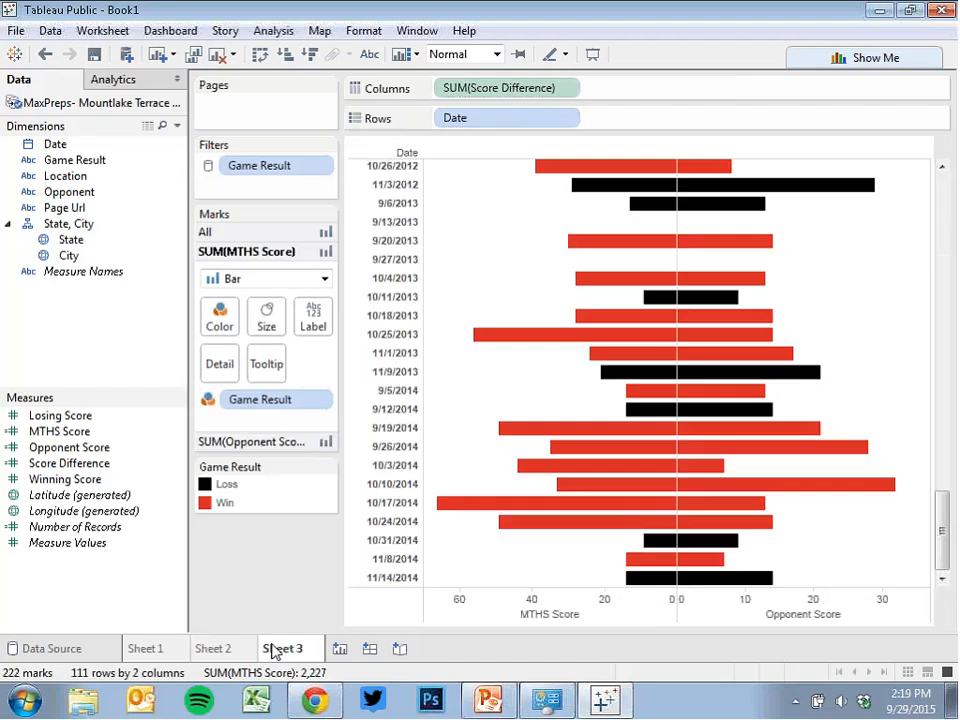
click(339, 650)
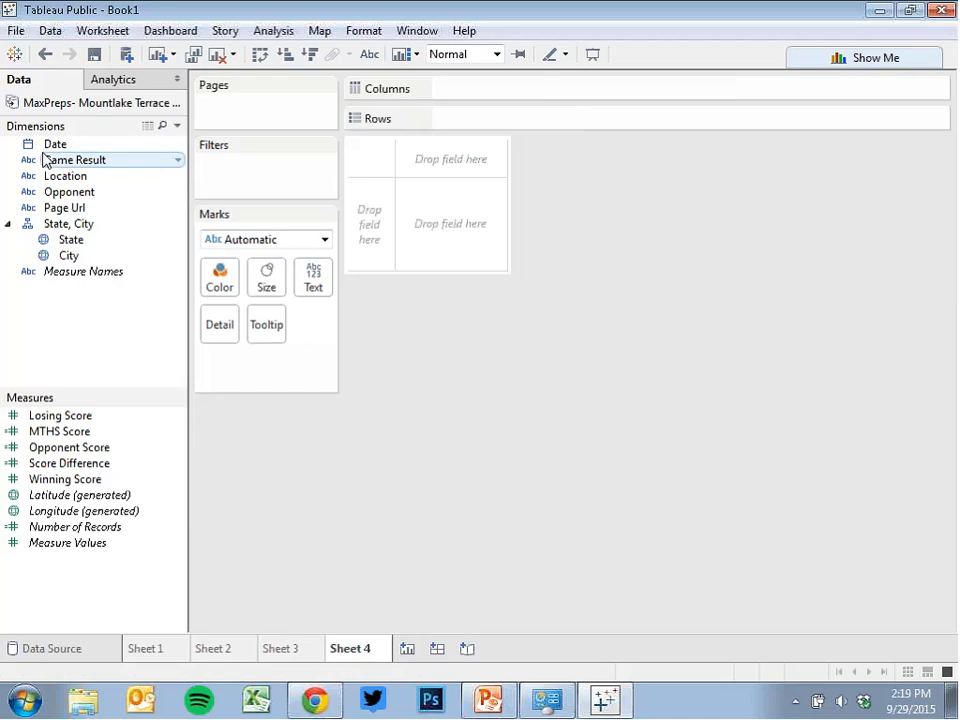
Place Date in the columns by year on Sheet 4 and set the mark type to Pie.
drag(46, 148, 207, 97)
drag(448, 62, 446, 95)
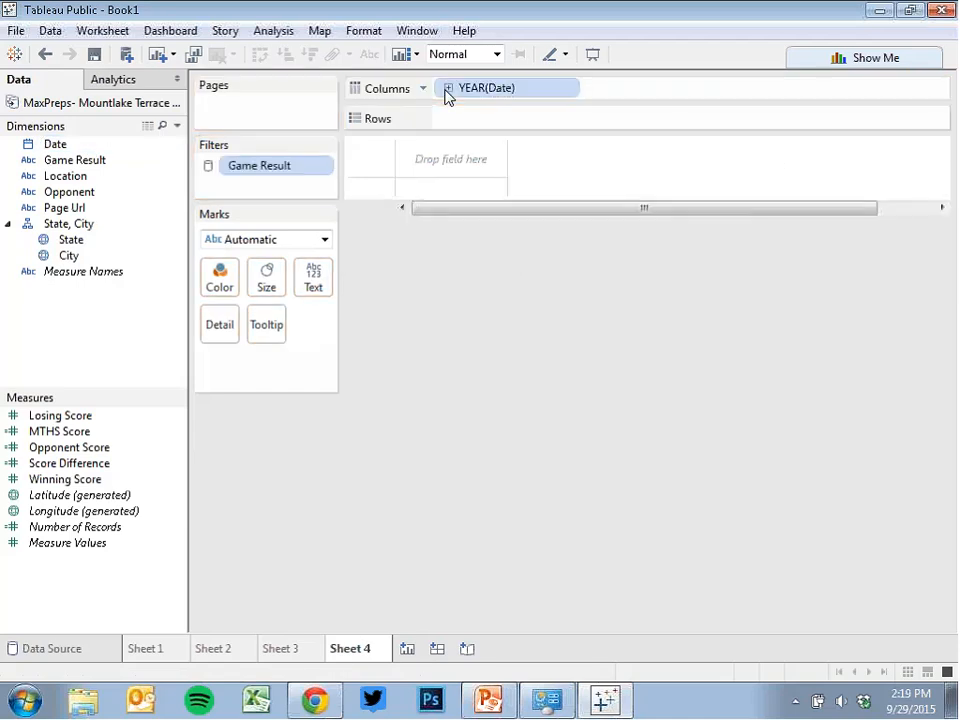
click(324, 239)
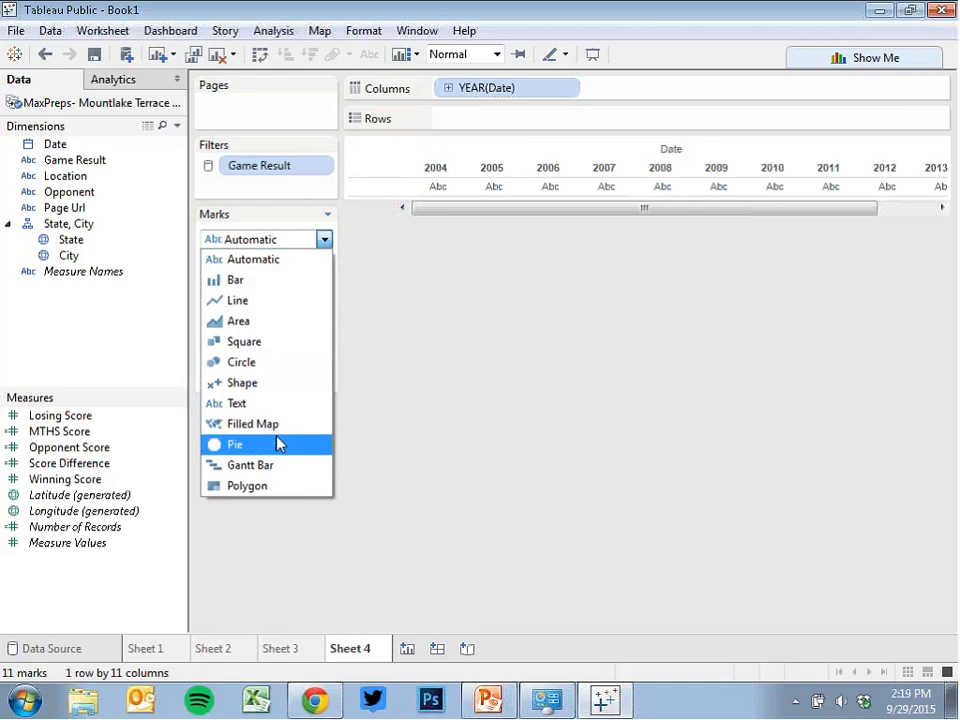
click(300, 444)
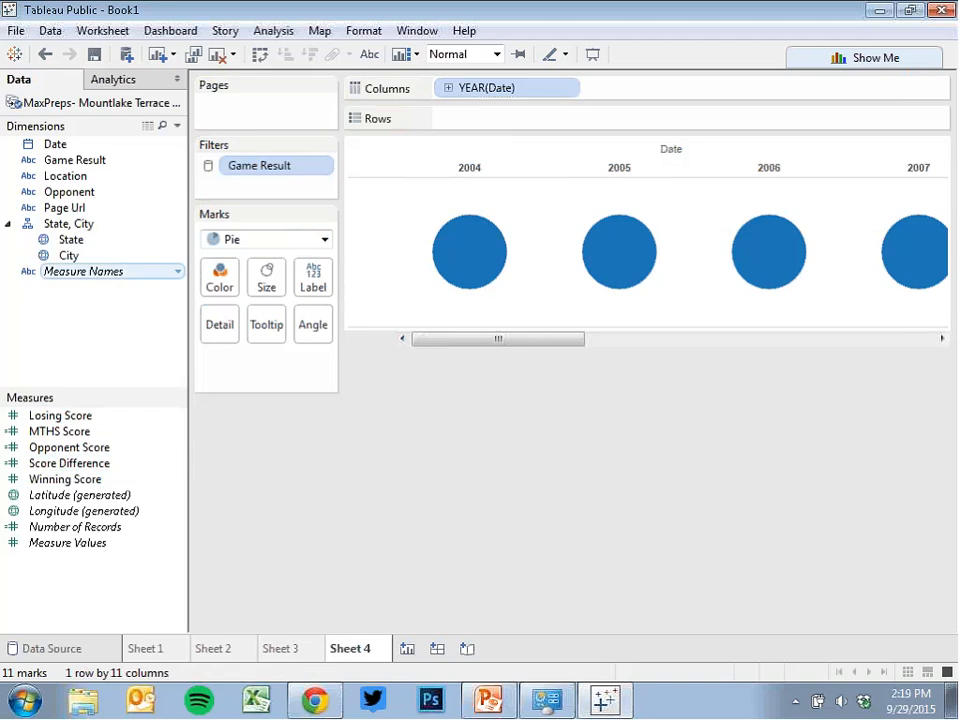
Color the pies by Game Result, size their slices by Number of Records and fit the view to width.
drag(72, 166, 217, 283)
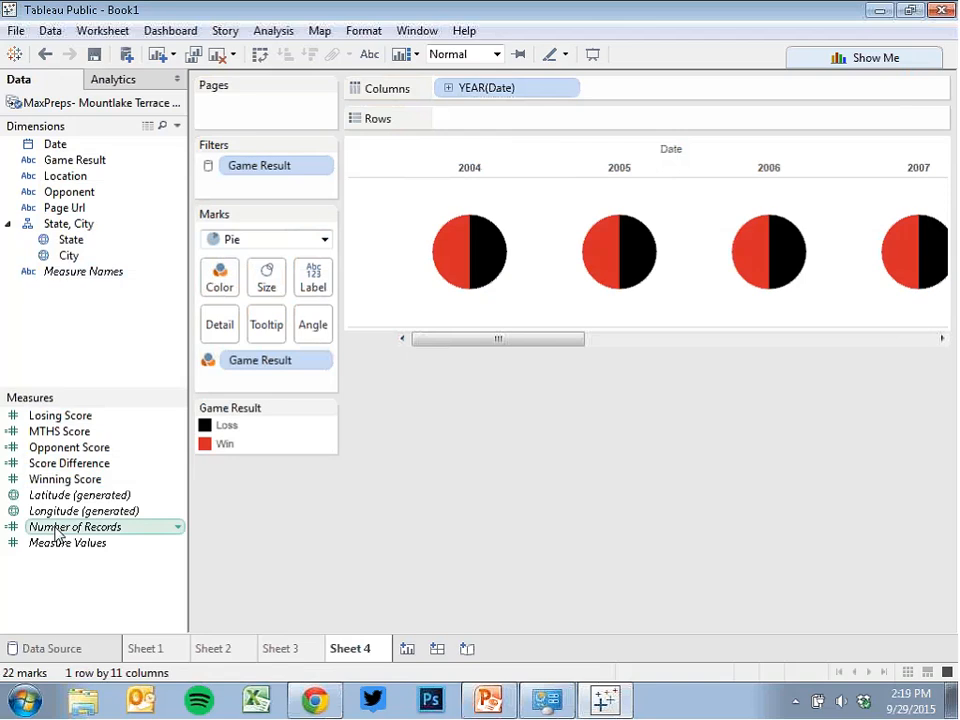
drag(57, 533, 316, 345)
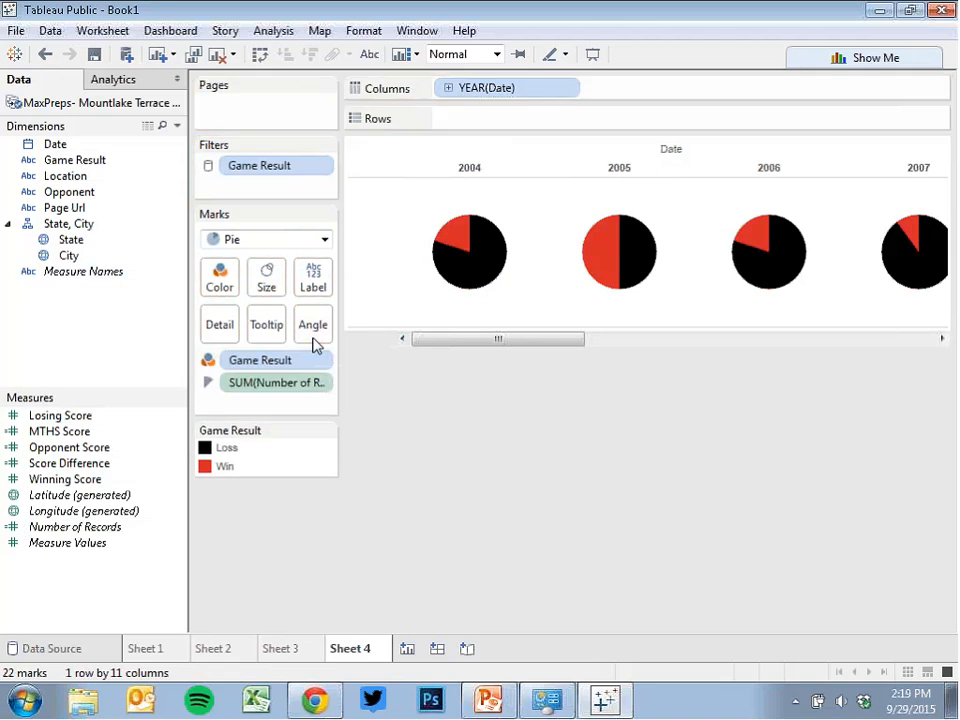
click(496, 54)
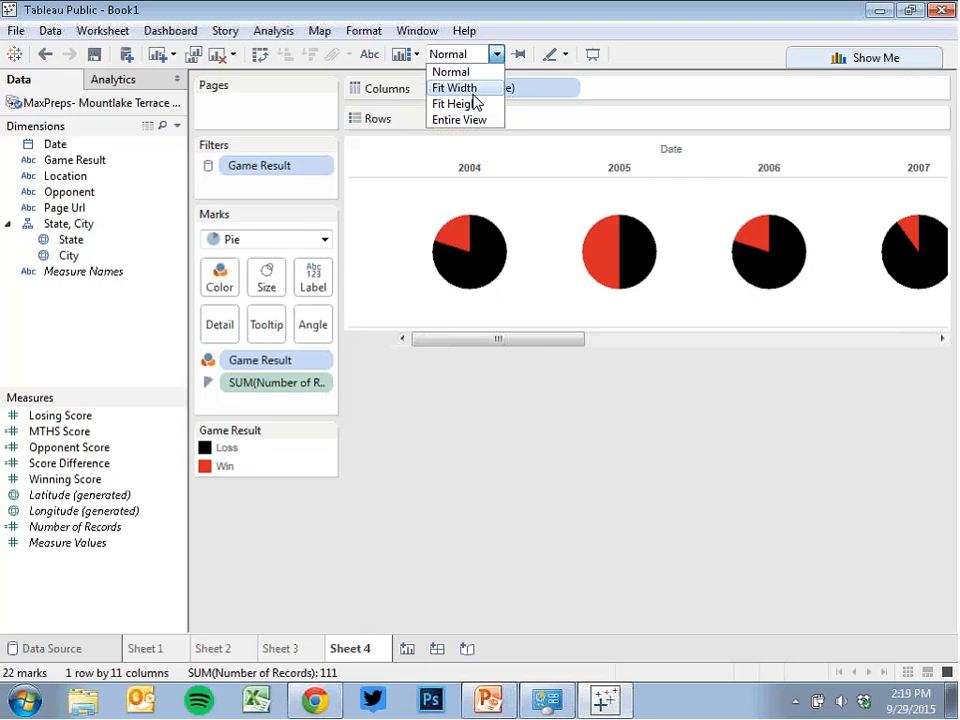
click(472, 89)
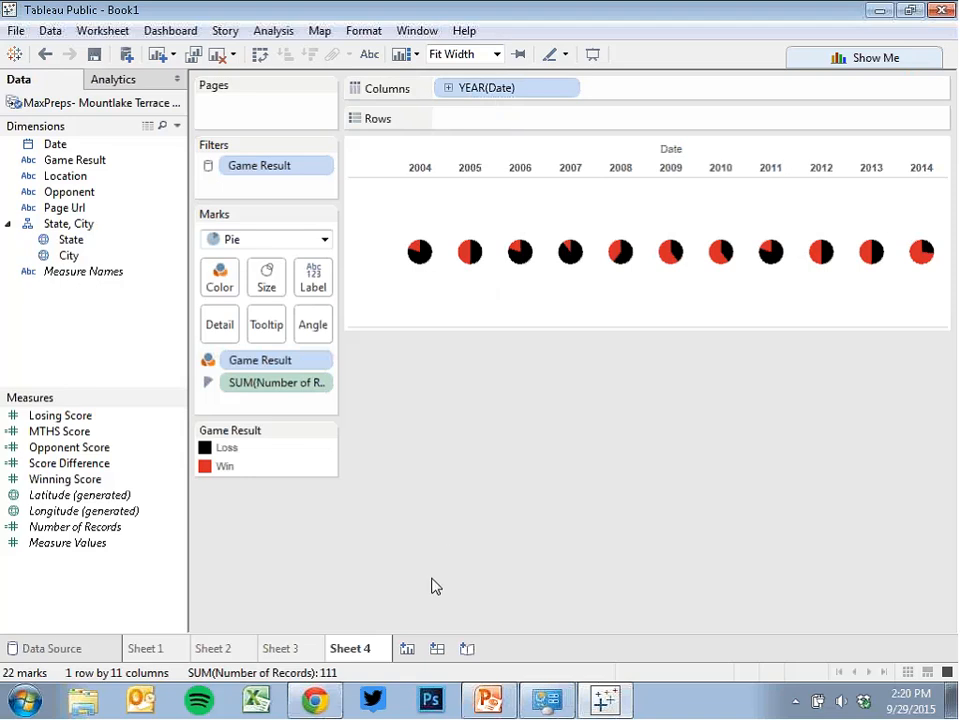
Add a worksheet charting Number of Records in columns by Opponent in rows, sorted in descending order.
click(407, 648)
click(407, 648)
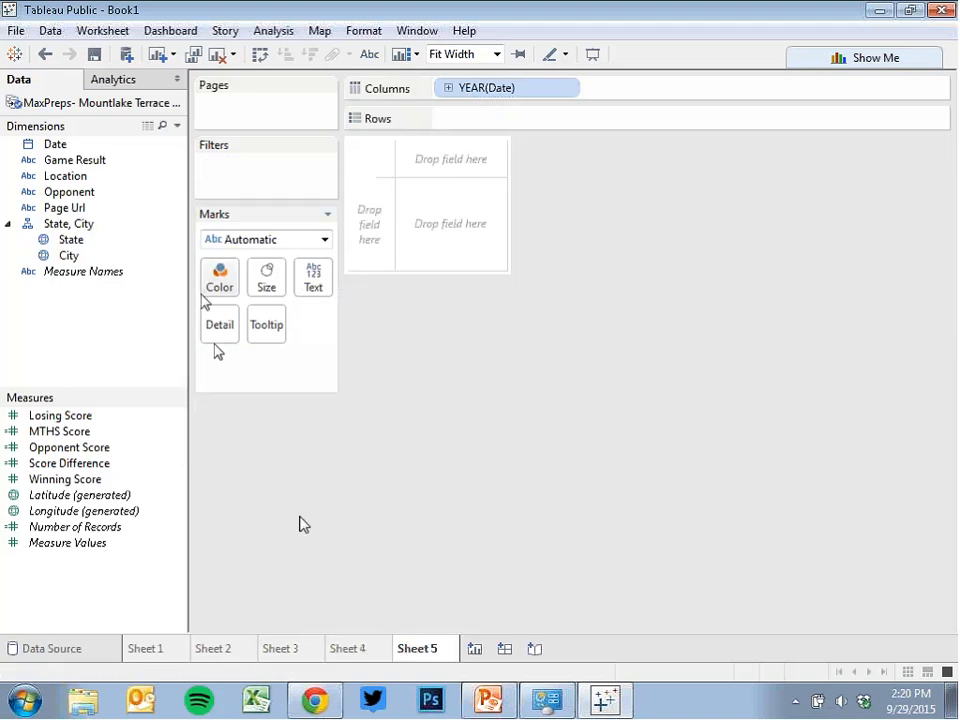
drag(115, 200, 517, 126)
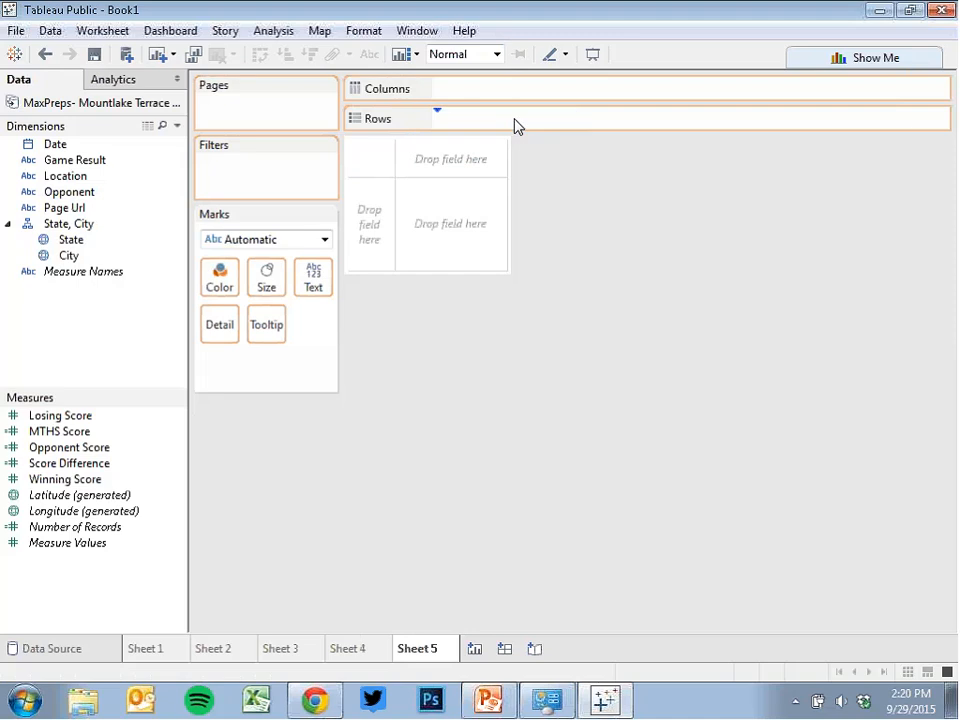
drag(75, 527, 500, 90)
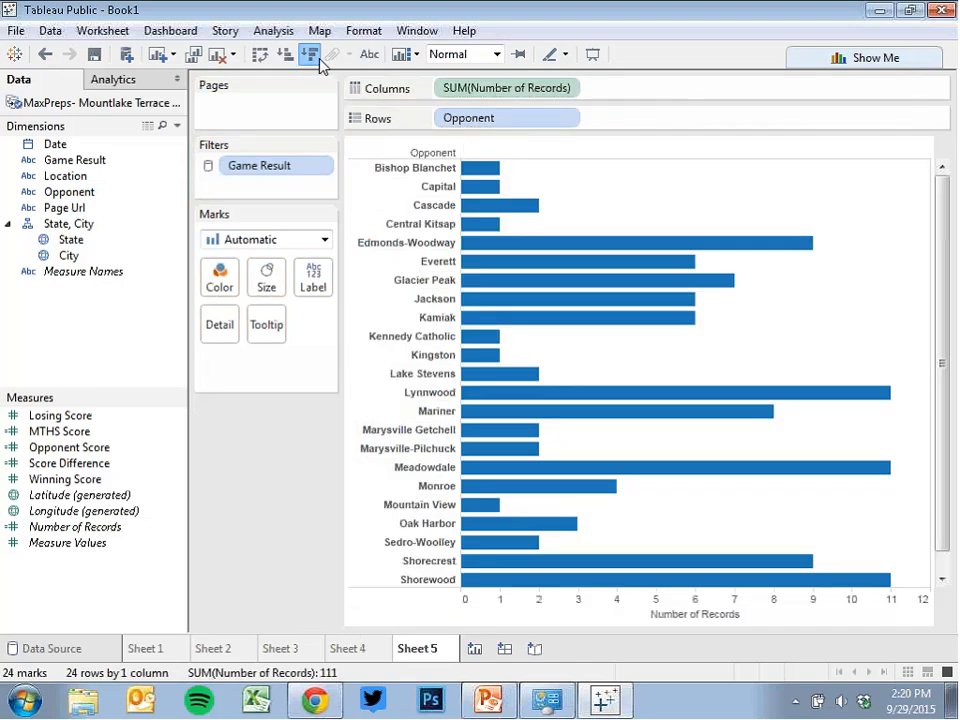
click(316, 58)
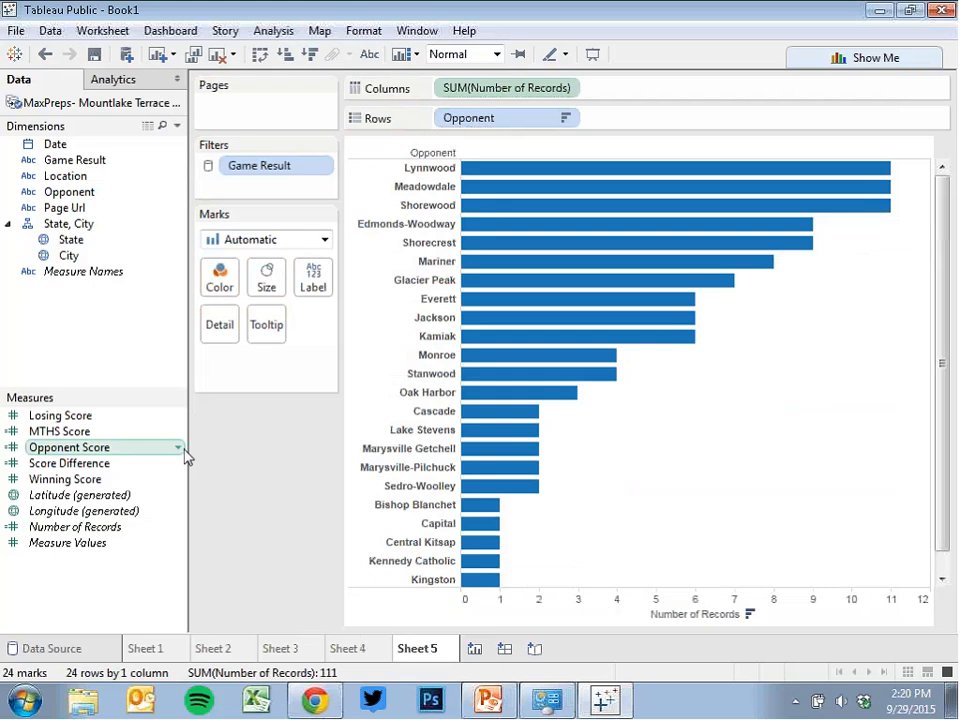
Color the opponent bars by Game Result and inspect the Jackson bar's details.
drag(110, 161, 225, 297)
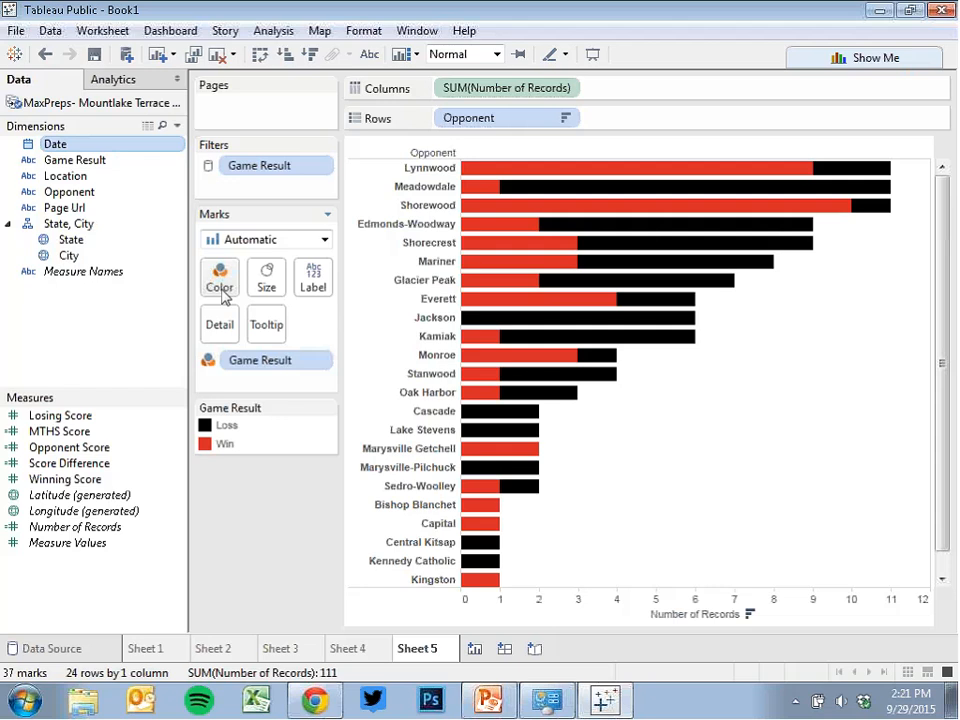
click(590, 327)
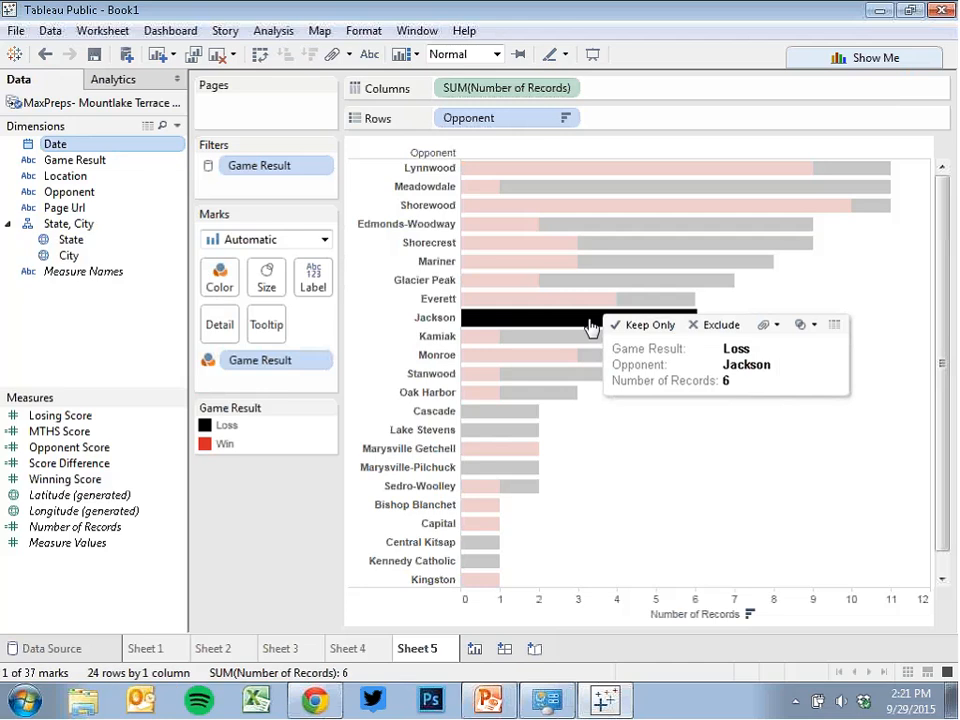
click(611, 429)
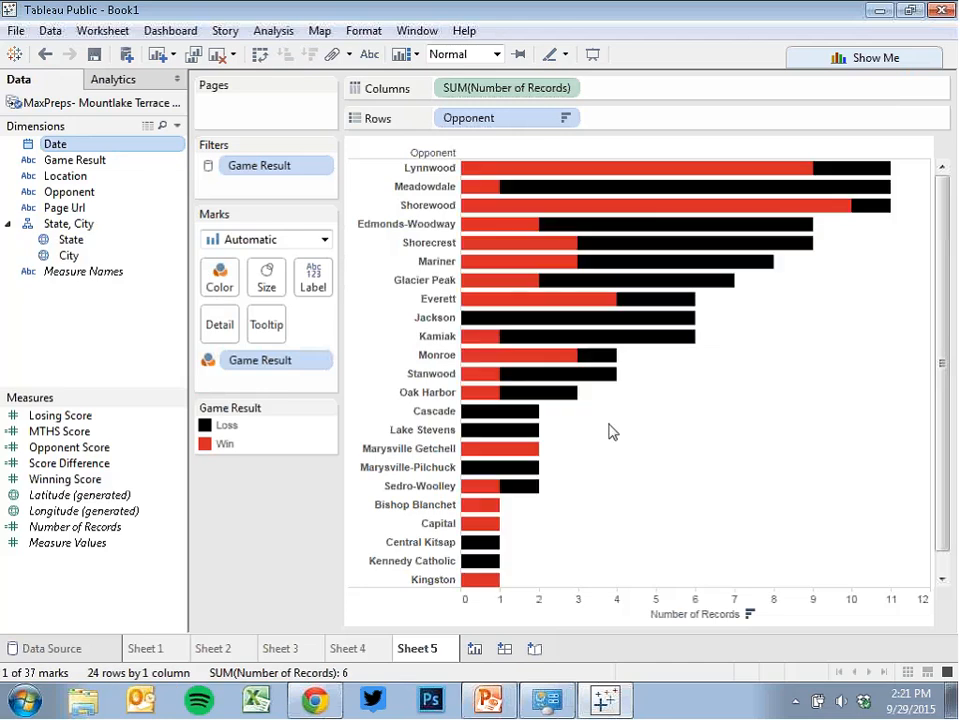
drag(946, 339, 955, 247)
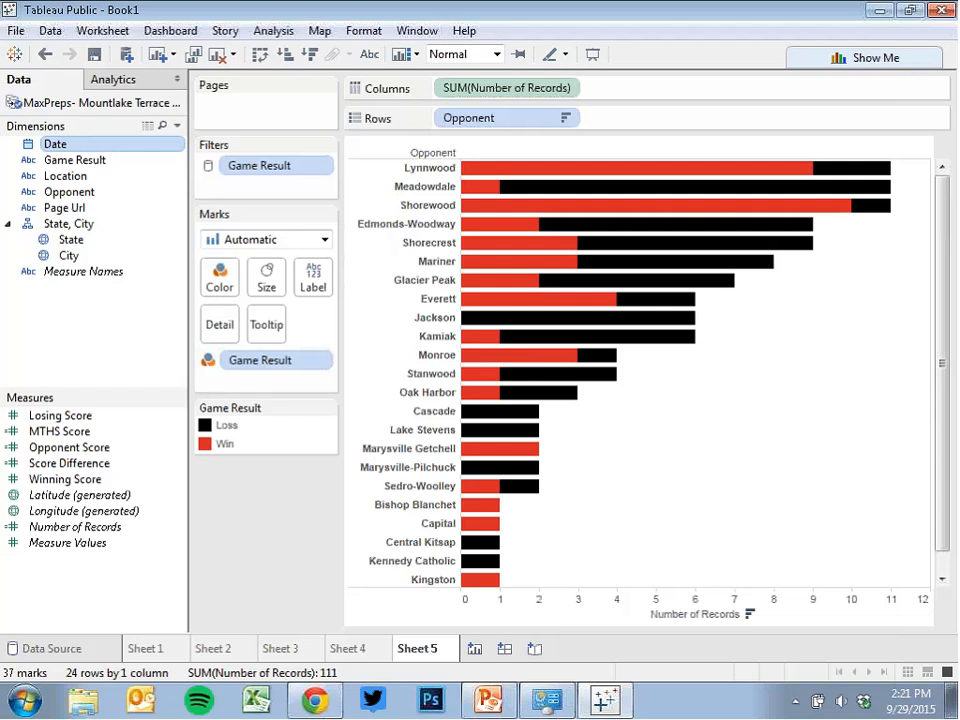
Create a new dashboard and set its size to Large Blog (650 x 650).
click(505, 649)
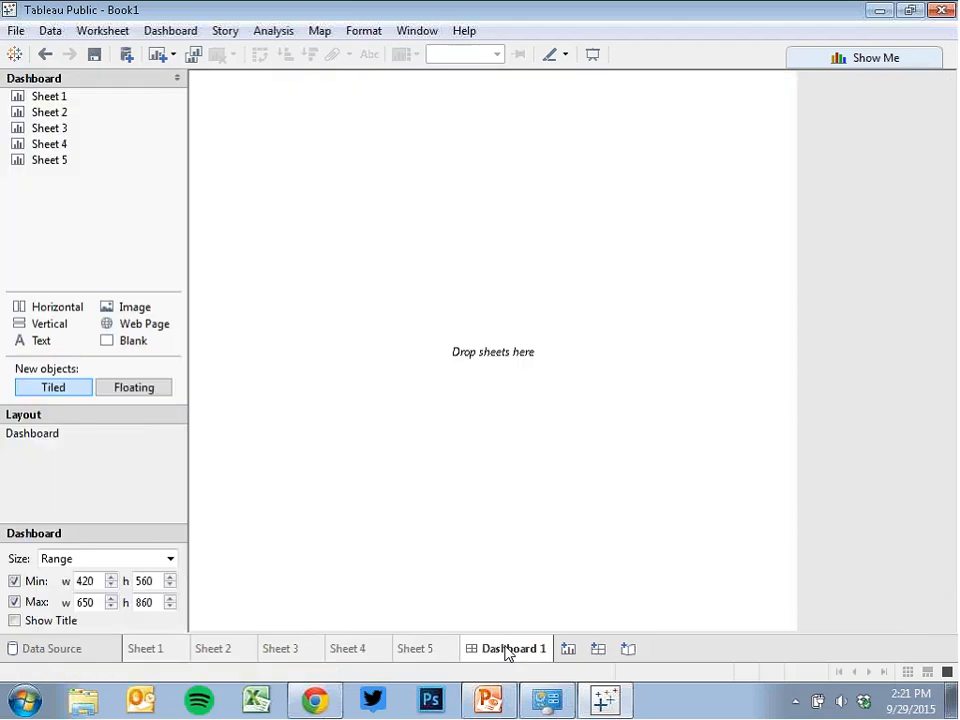
click(170, 559)
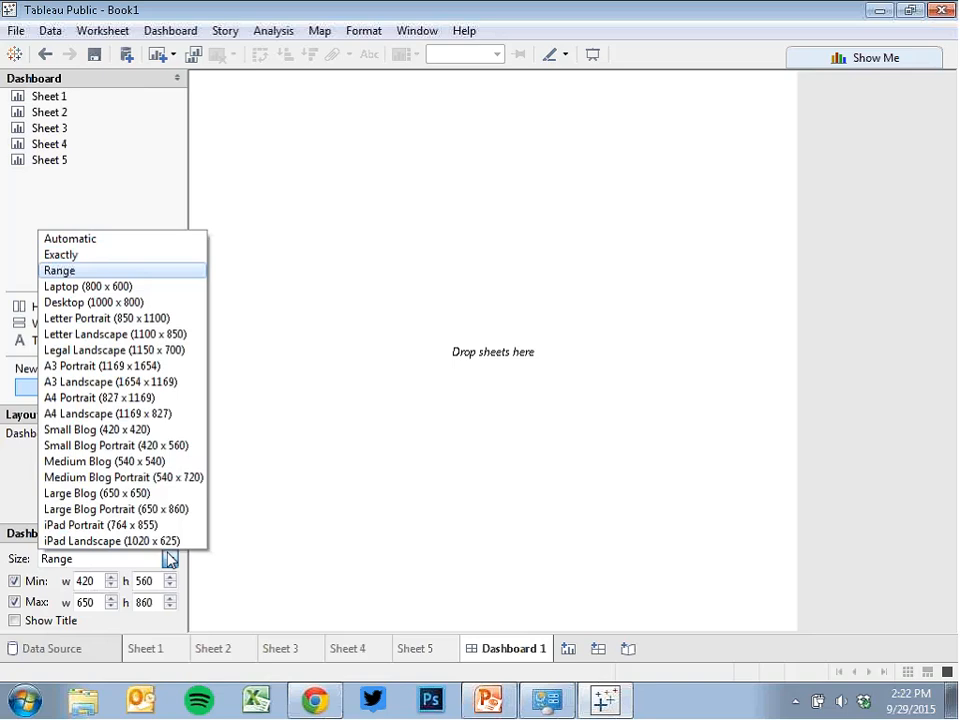
click(170, 559)
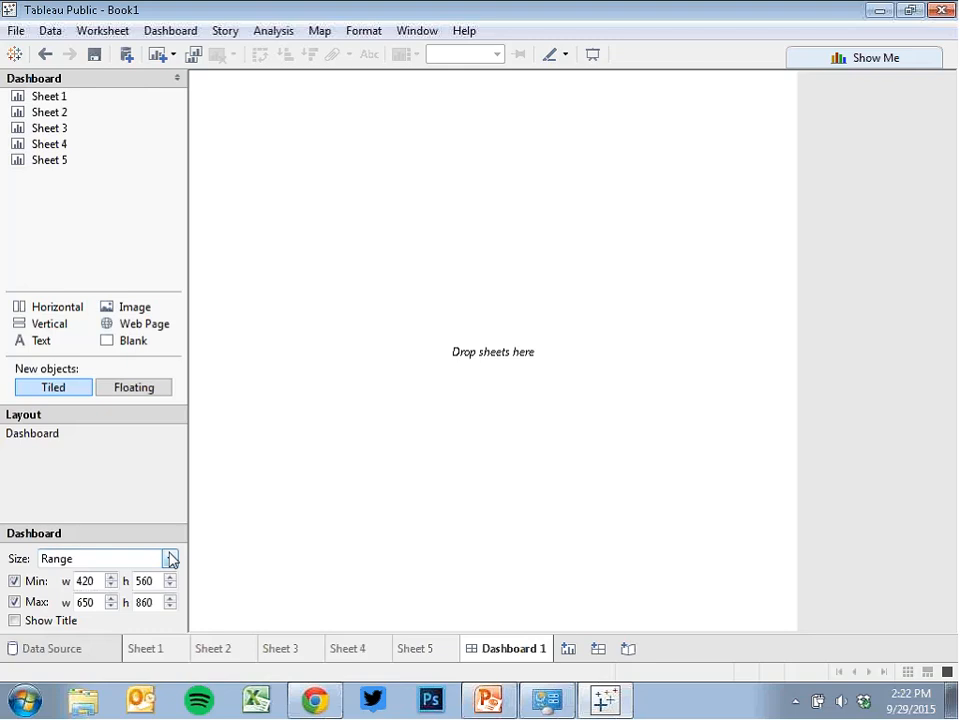
click(171, 559)
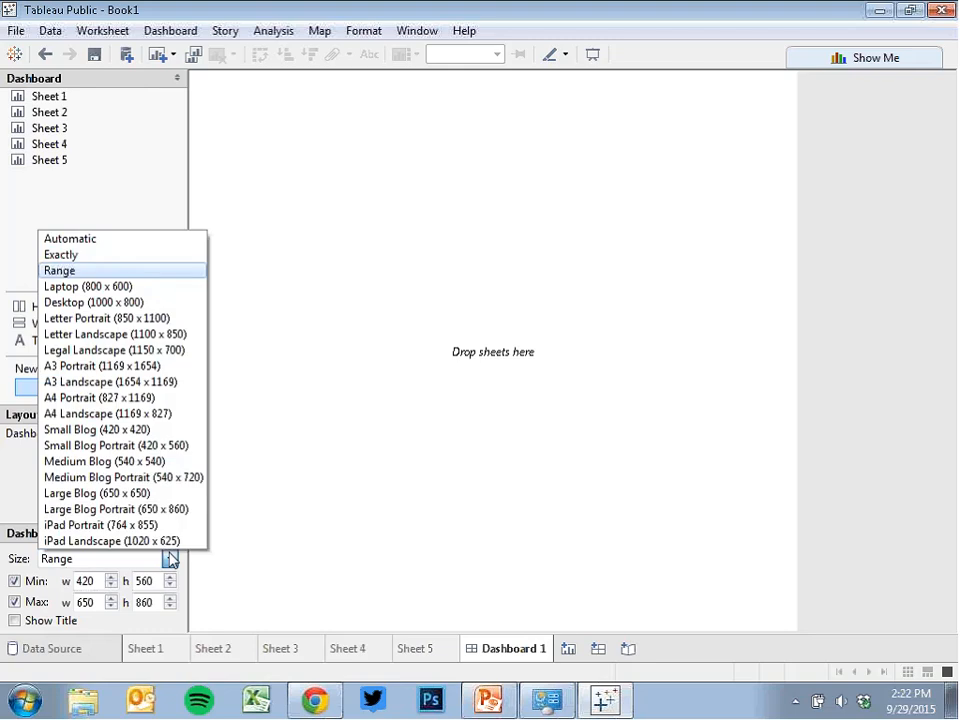
click(146, 500)
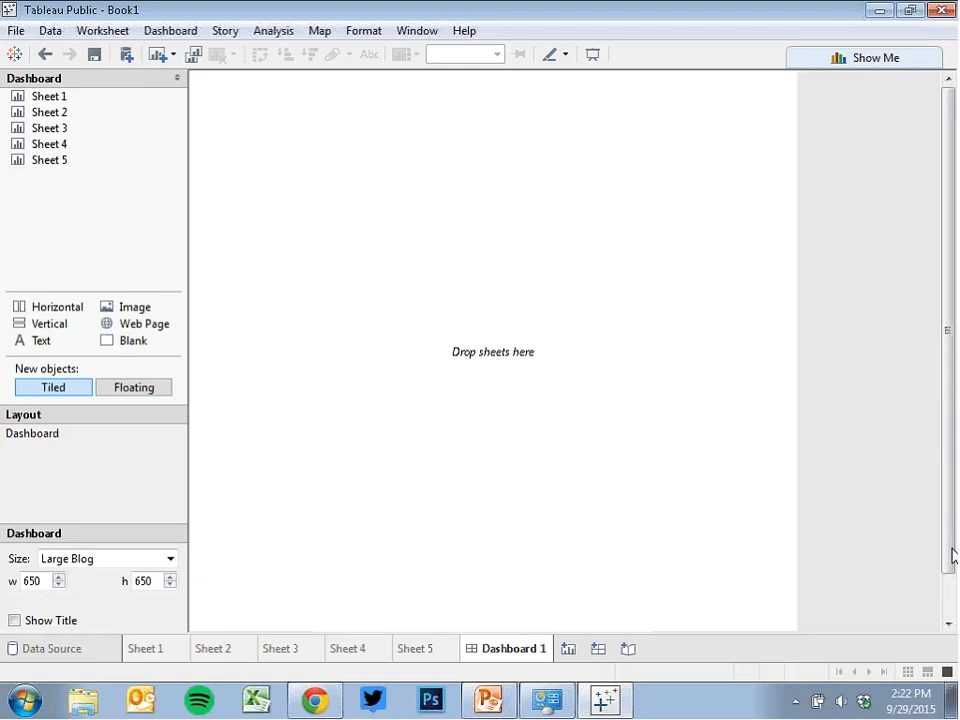
Place Sheet 4 with the yearly pie charts on the empty dashboard.
mouse_move(947, 540)
mouse_down()
mouse_move(934, 586)
mouse_move(946, 590)
mouse_move(941, 550)
mouse_up()
double_click(52, 113)
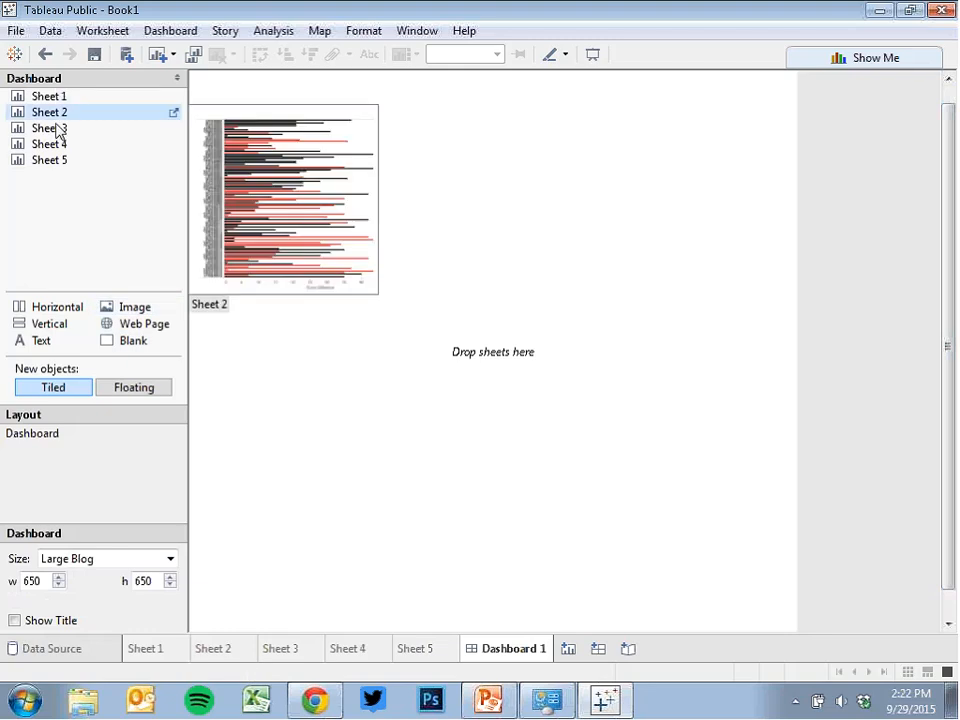
double_click(61, 145)
drag(63, 148, 343, 256)
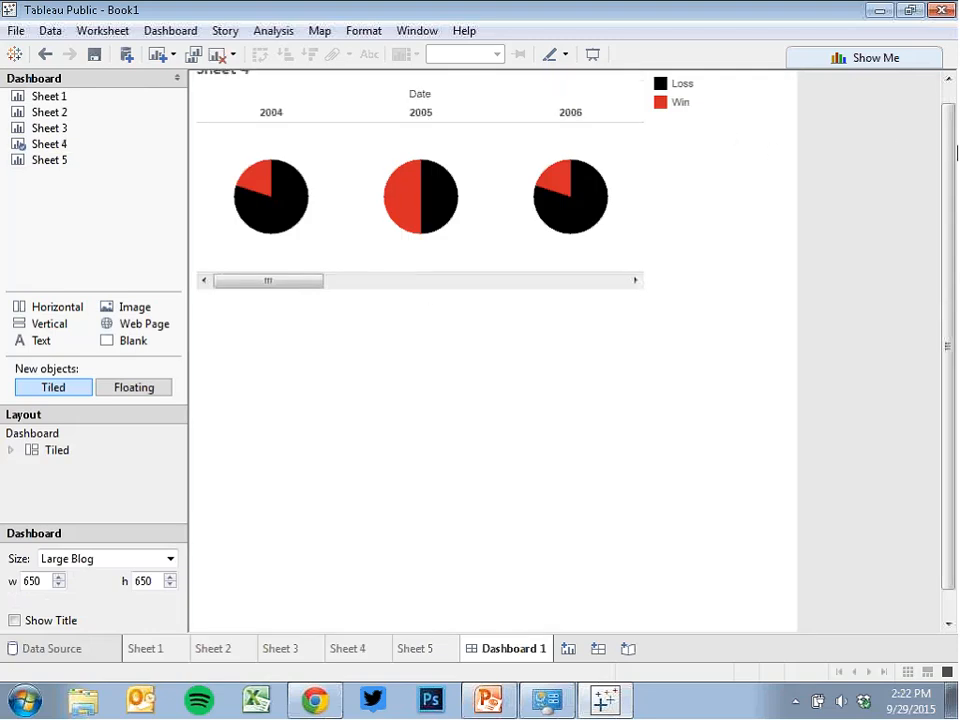
drag(949, 108, 949, 94)
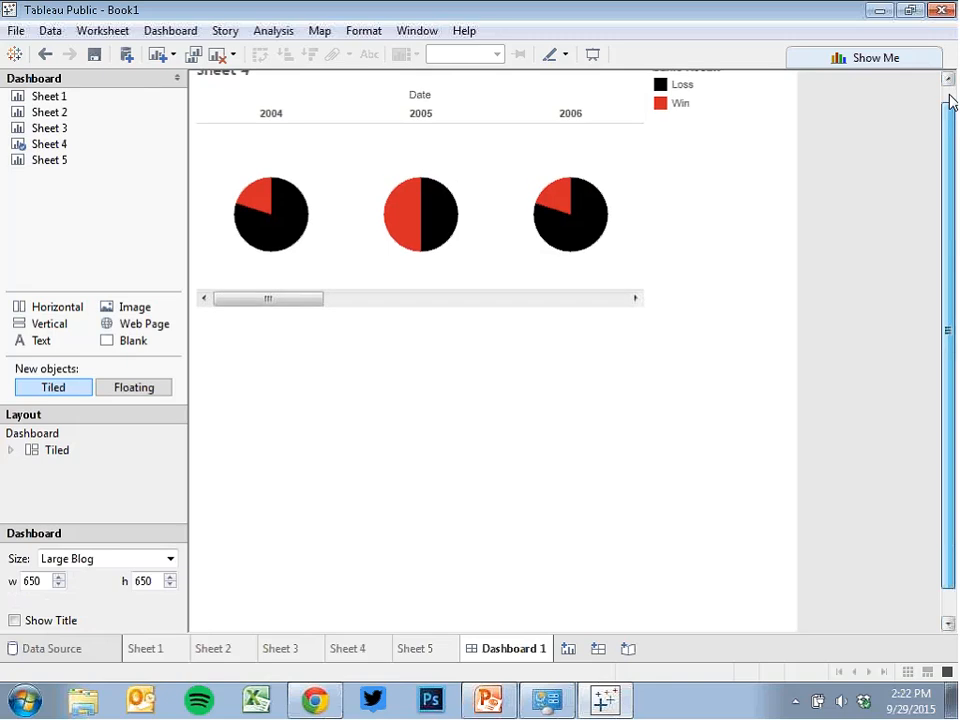
Remove the Game Result legend from the dashboard and set Sheet 4 to Fit Width.
click(757, 90)
click(778, 84)
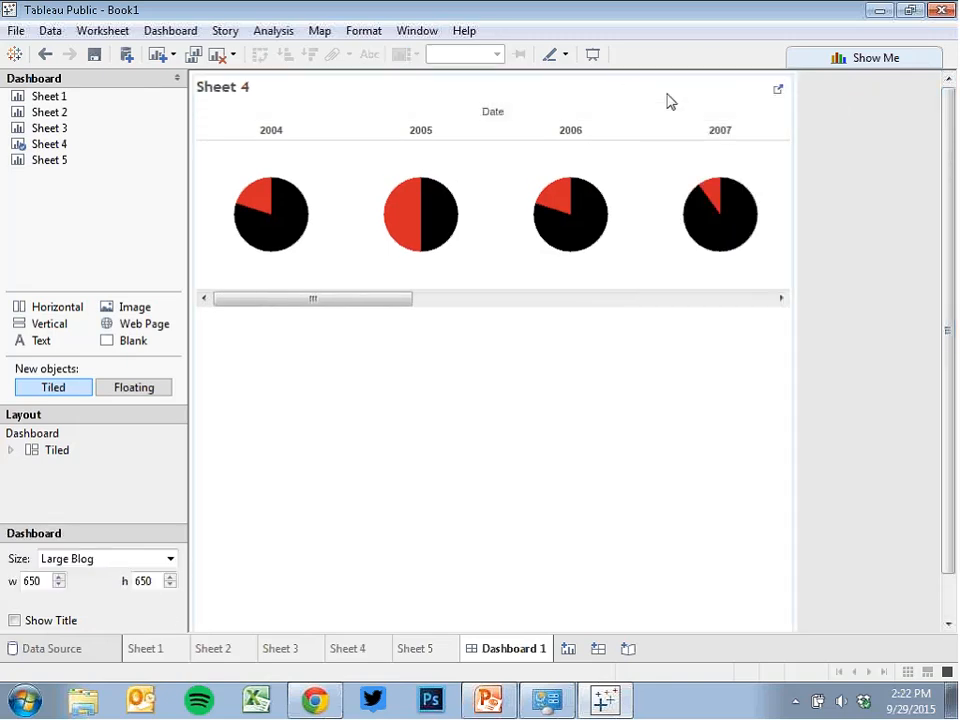
click(668, 100)
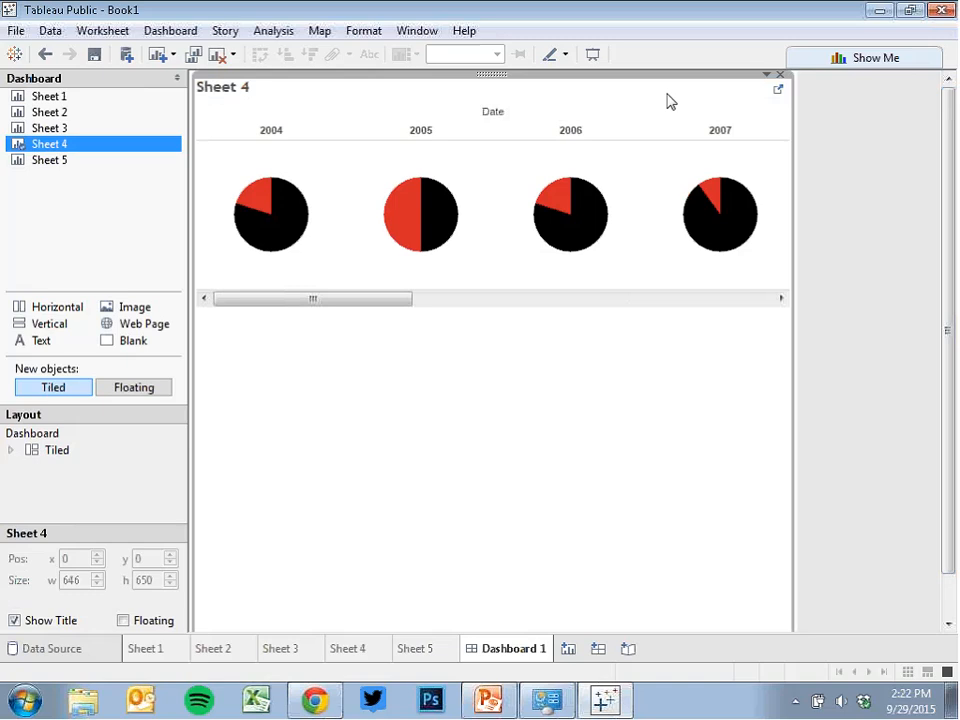
click(766, 76)
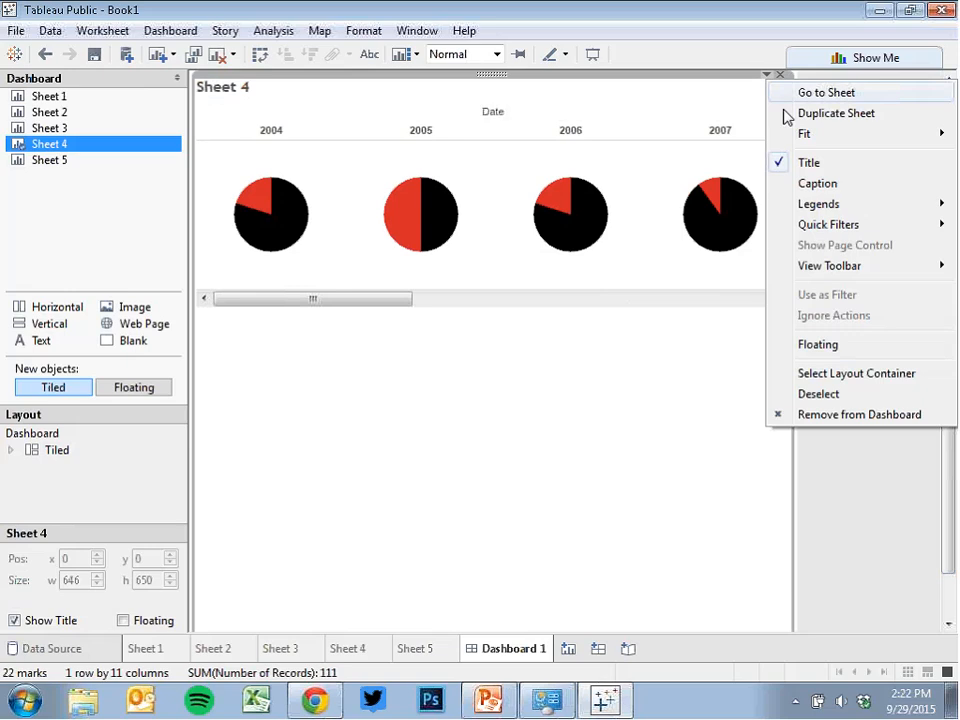
mouse_move(800, 133)
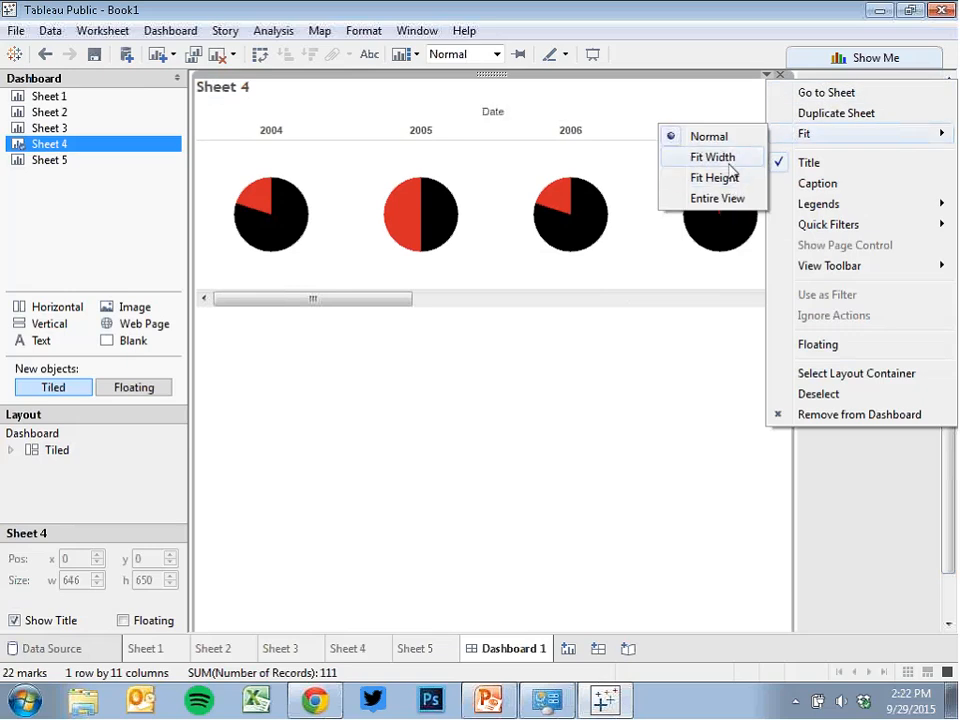
click(730, 157)
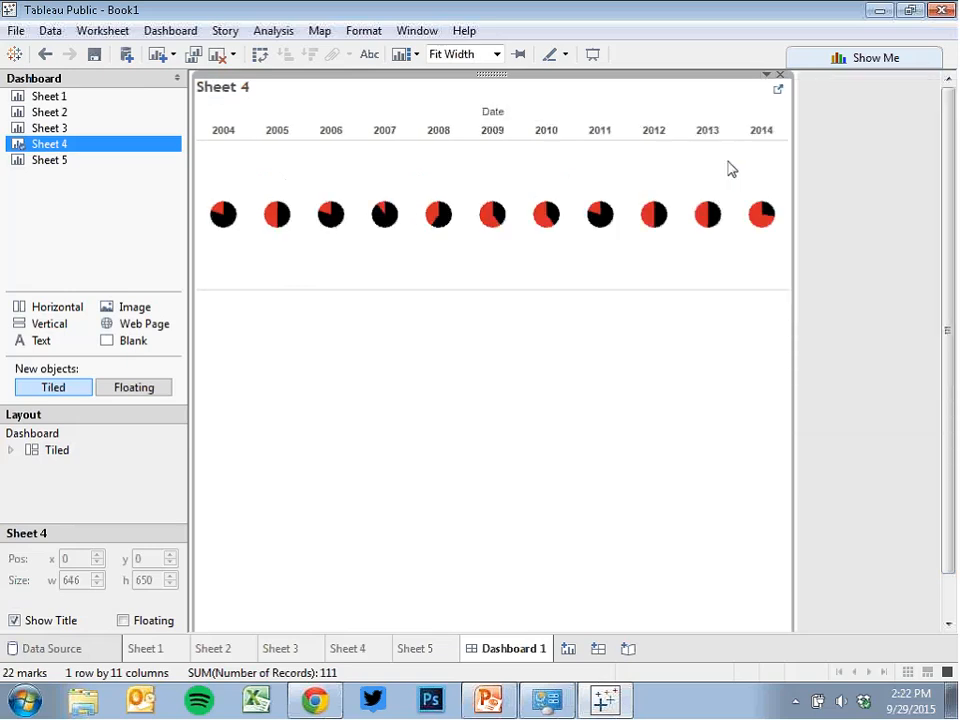
Add Sheet 3 to the dashboard as a tiled view below Sheet 4.
click(49, 130)
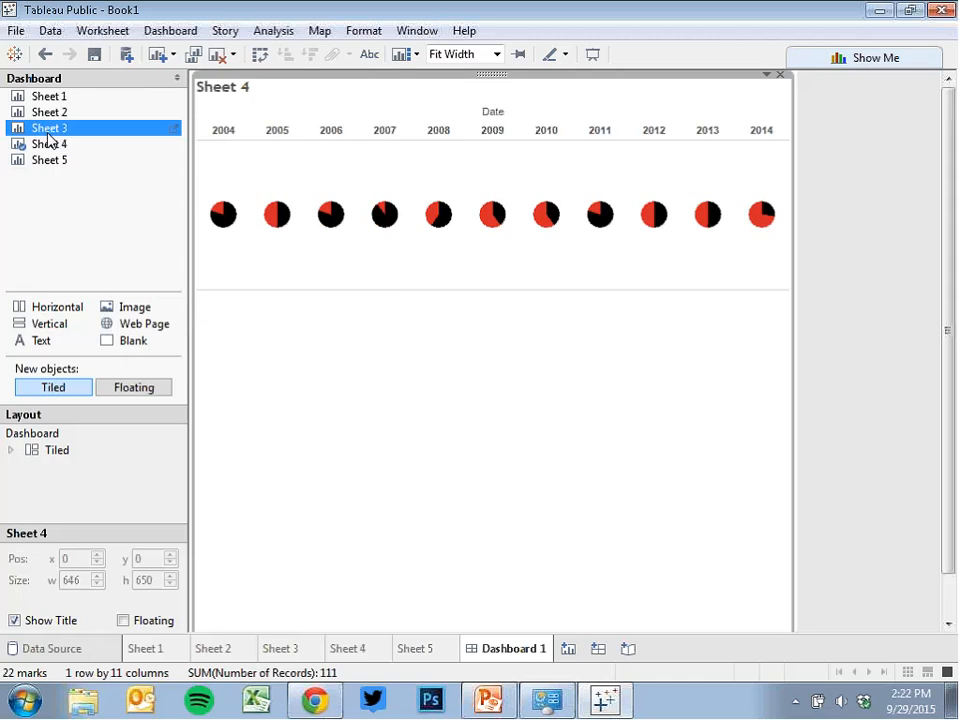
click(328, 413)
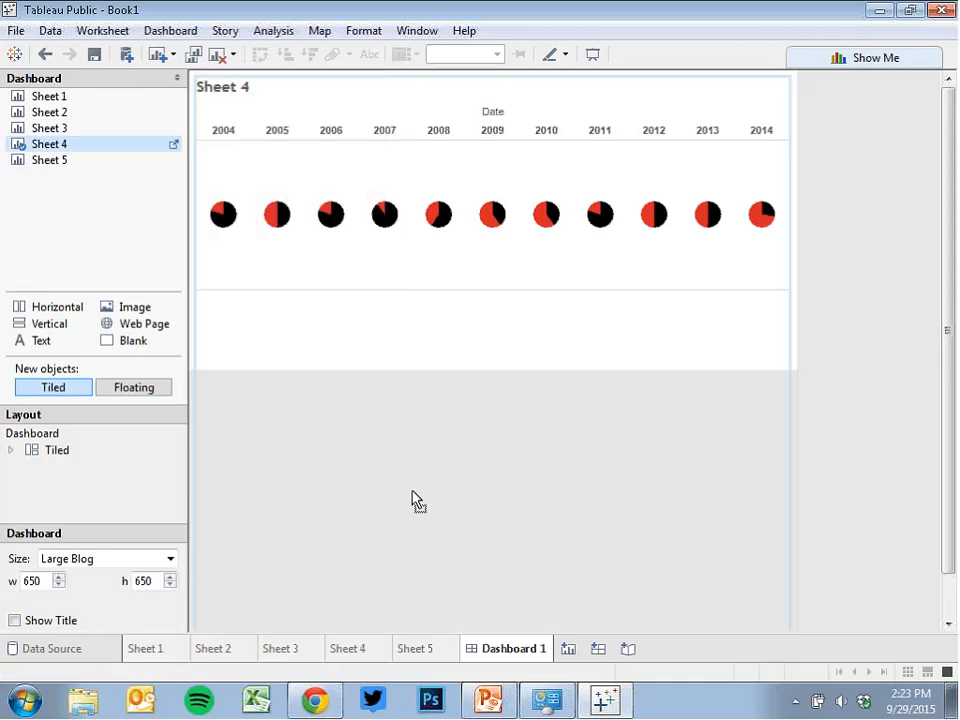
drag(418, 500, 418, 500)
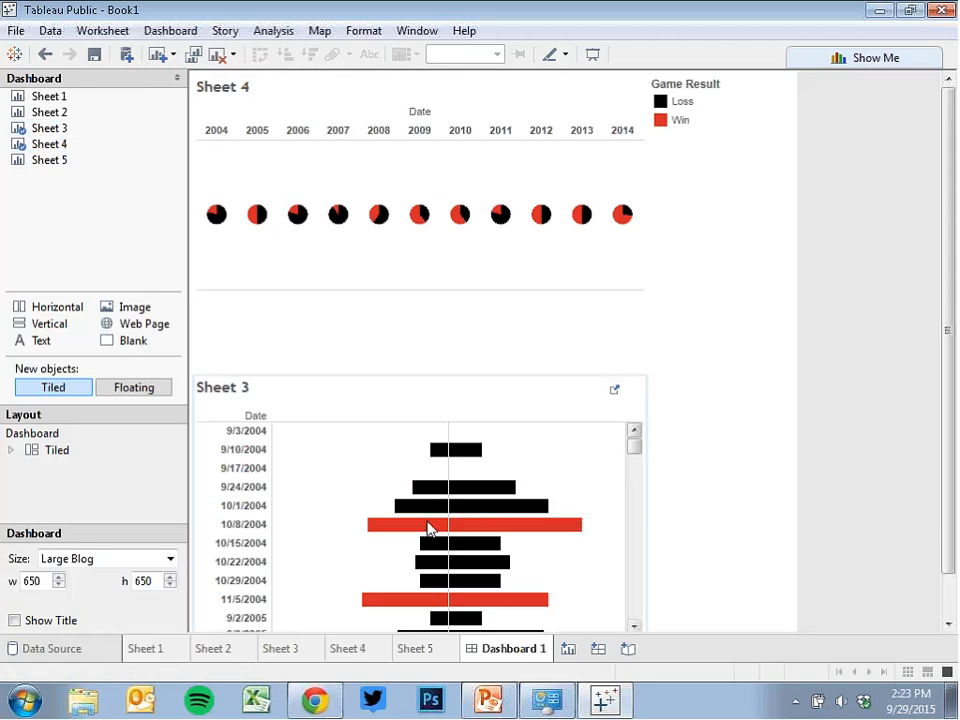
Add Opponent to the tooltip of all marks on Sheet 3.
click(283, 648)
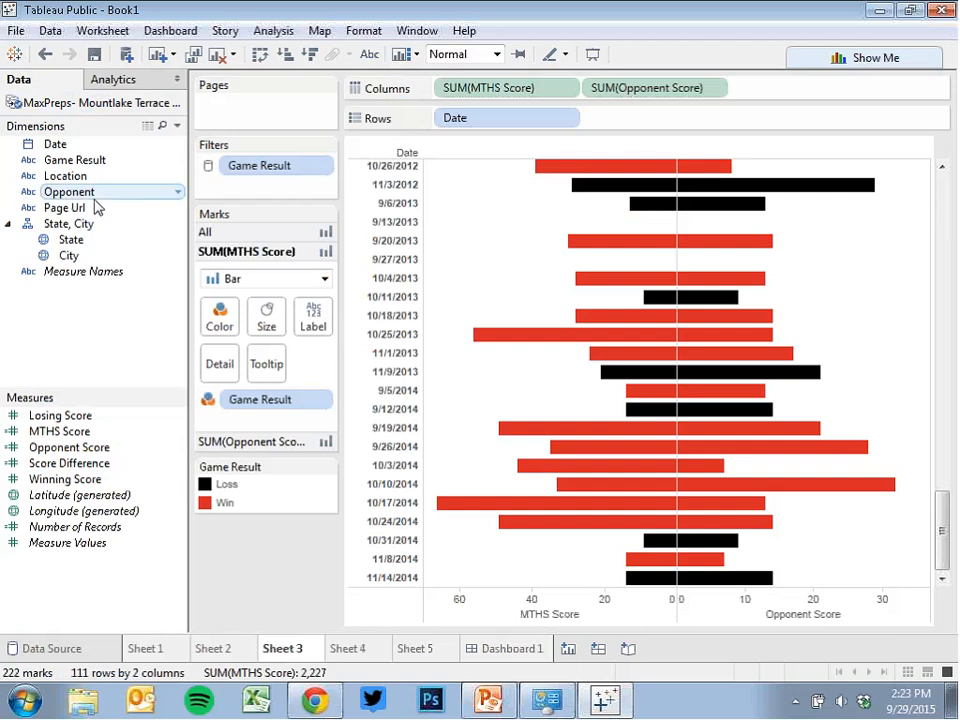
click(205, 231)
drag(113, 194, 266, 342)
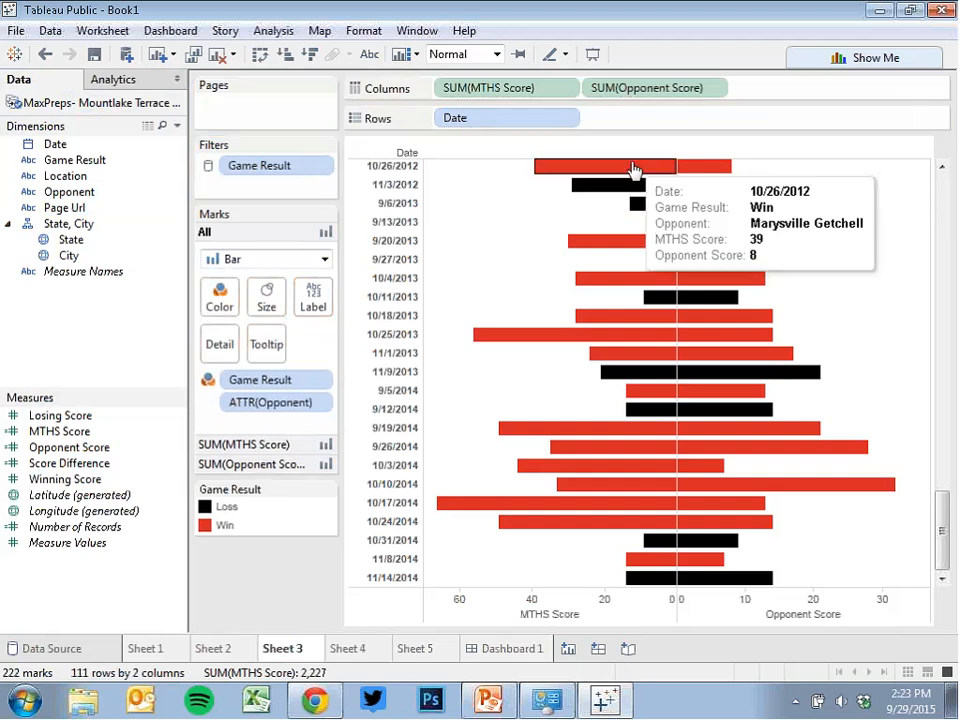
Move the ATTR(Opponent) field in Sheet 3's tooltip to a new first line, separated from the Date line by a blank line.
click(268, 344)
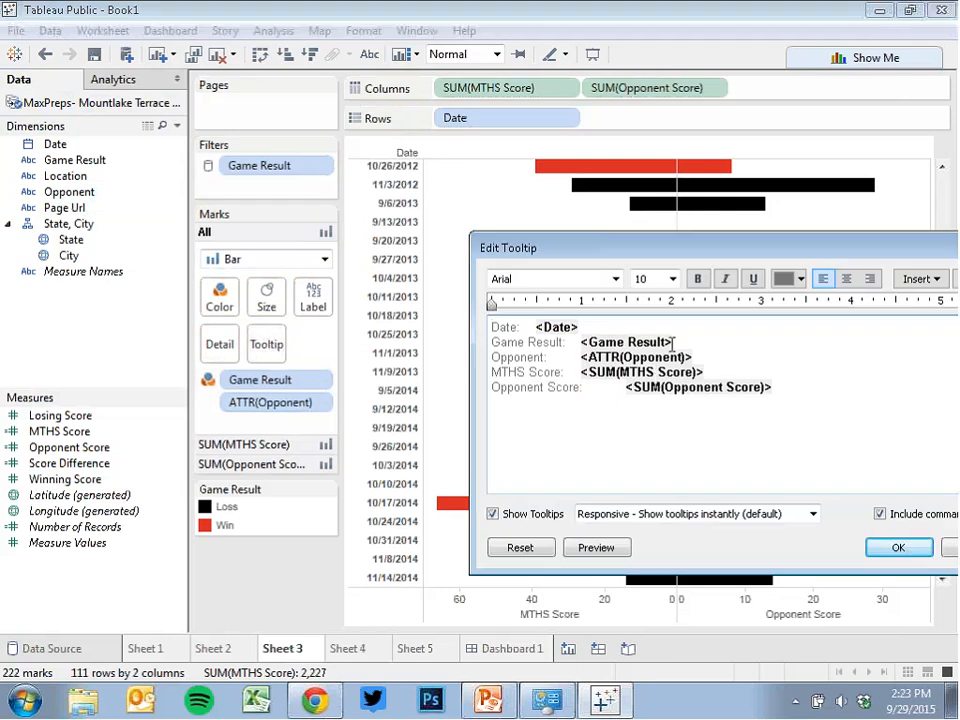
drag(695, 357, 578, 357)
key(ctrl+c)
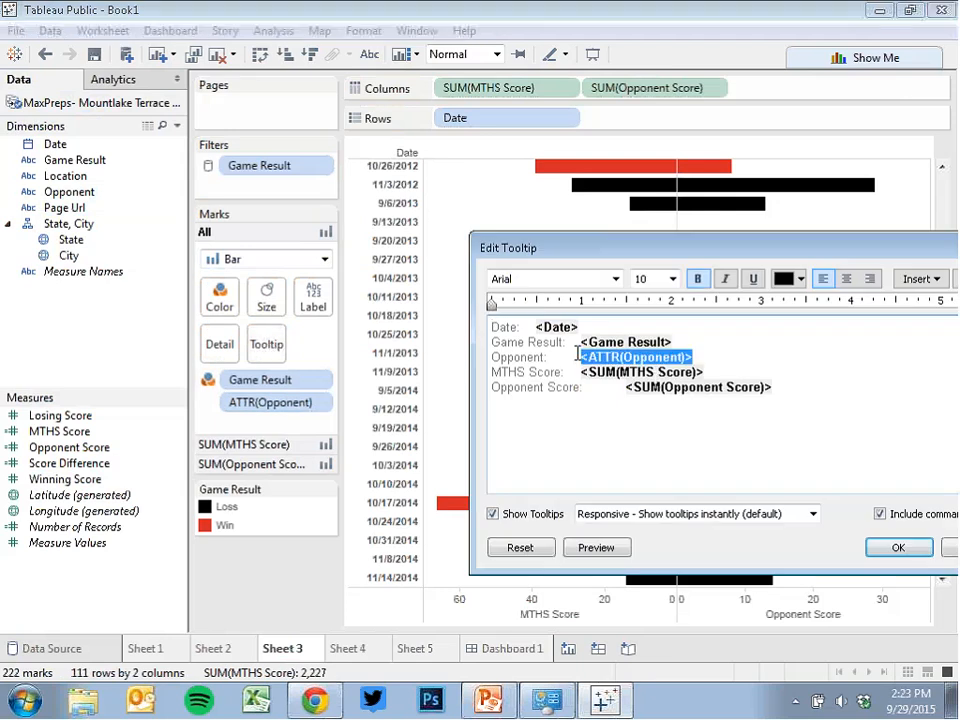
key(Delete)
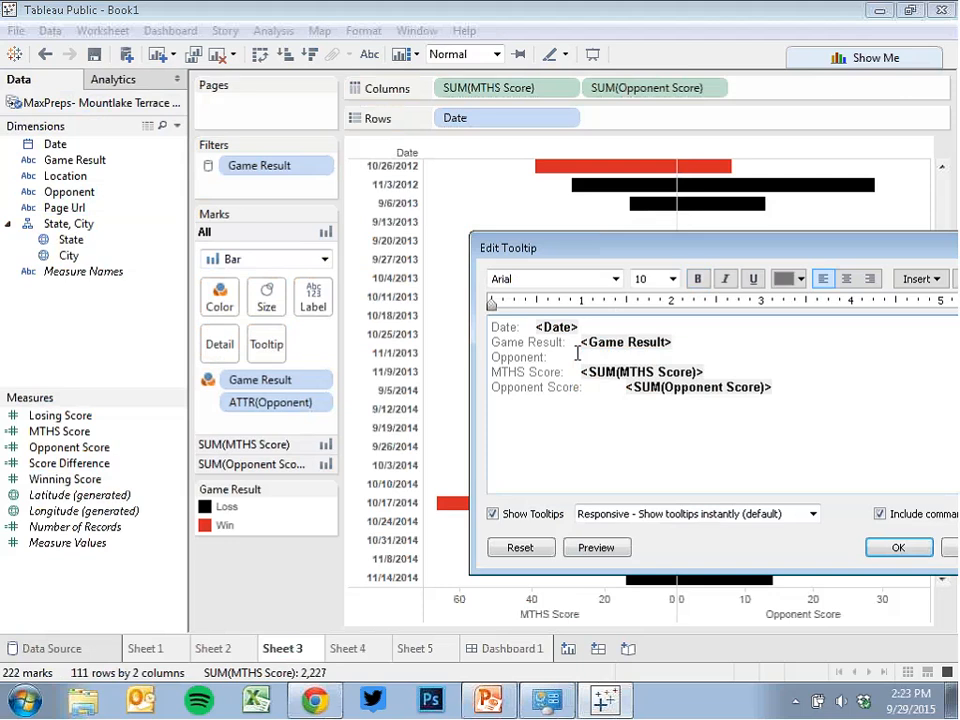
key(Home)
key(Return)
key(Return)
key(Up)
key(Up)
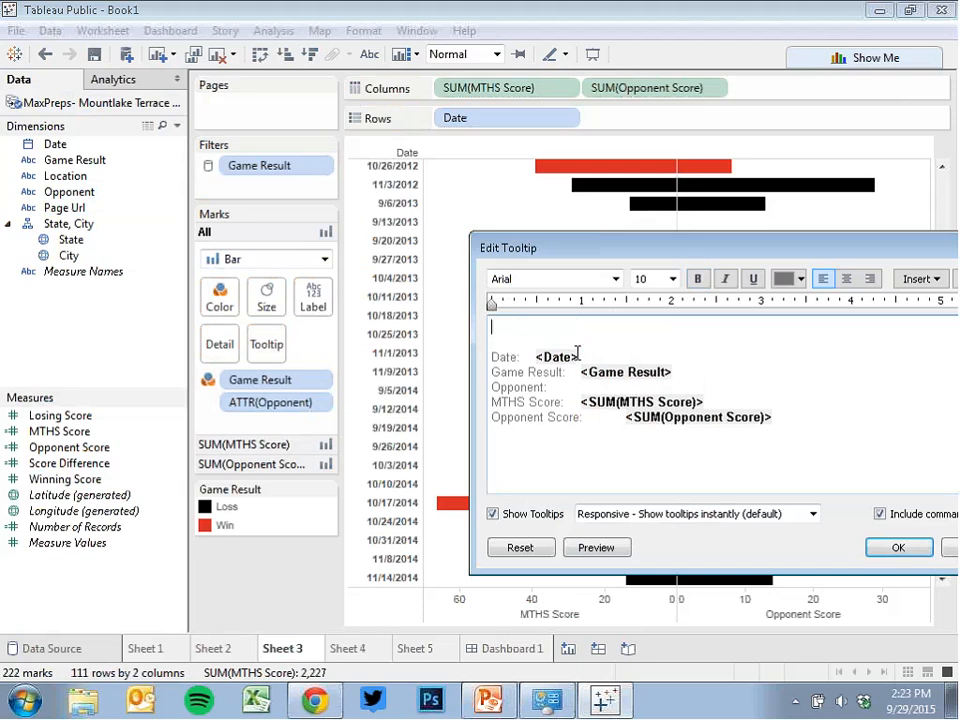
key(ctrl+v)
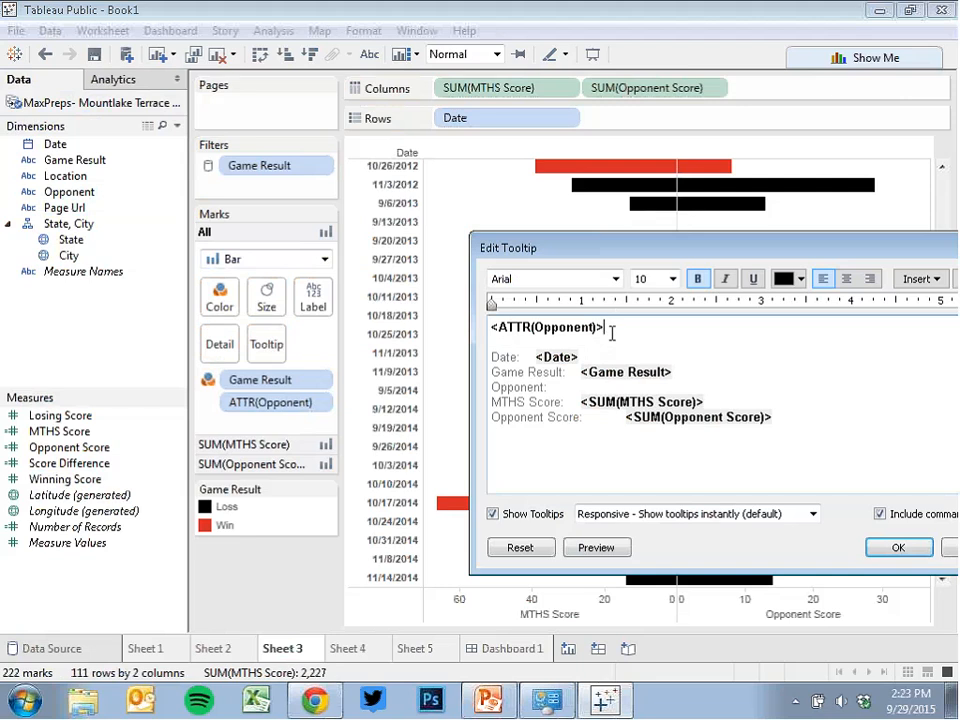
Prefix the opponent field in the tooltip's first line with "VS" and set the whole line to font size 14.
key(Home)
text(VS)
drag(621, 328, 566, 327)
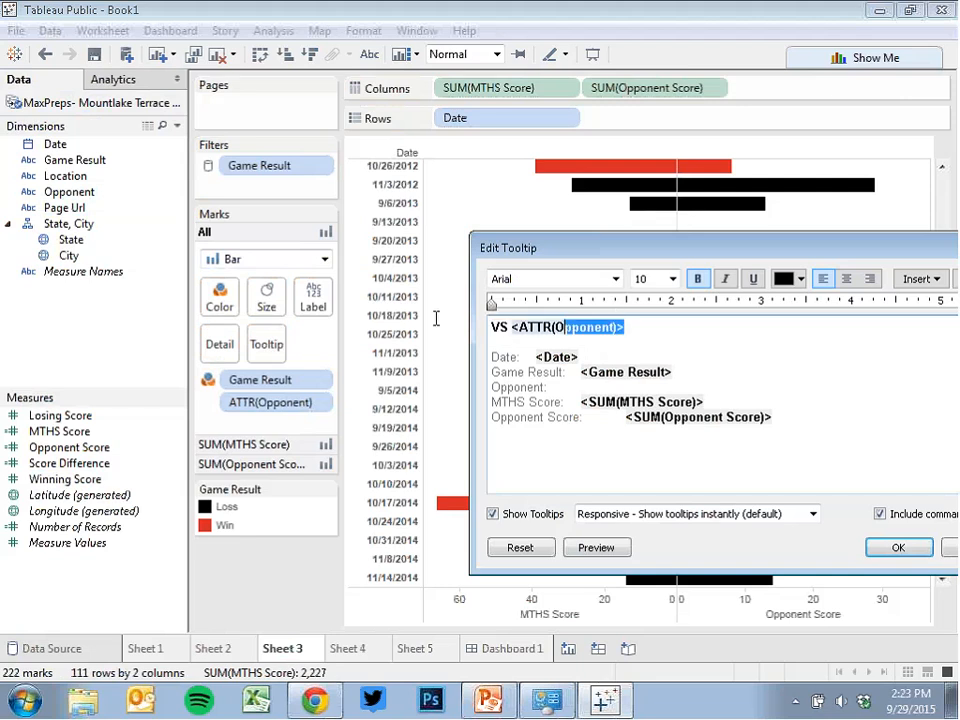
drag(436, 318, 480, 326)
click(672, 279)
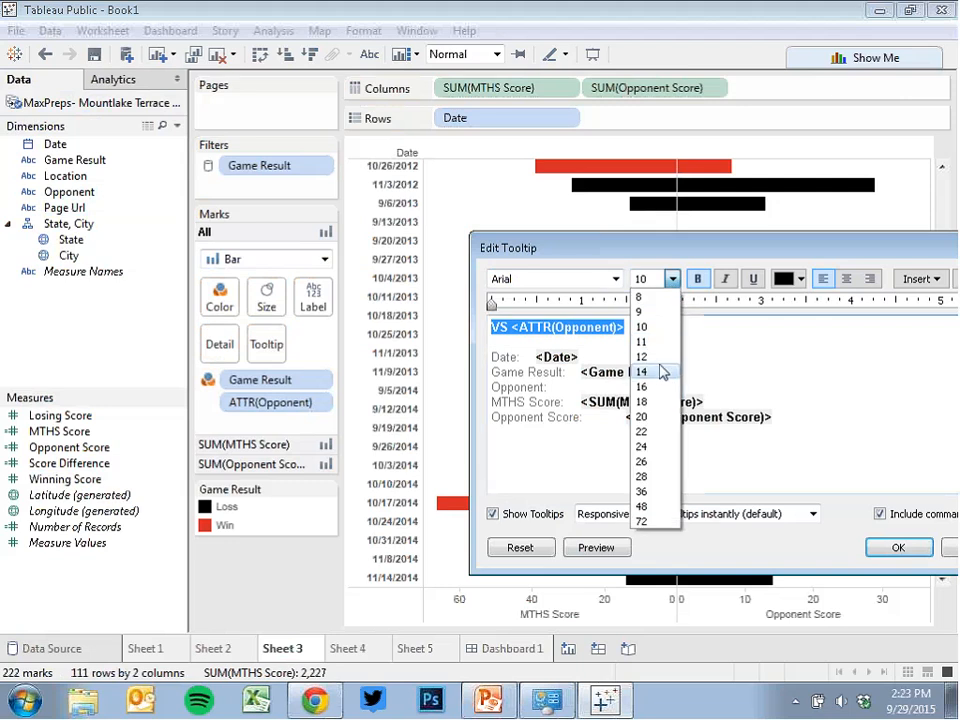
click(660, 372)
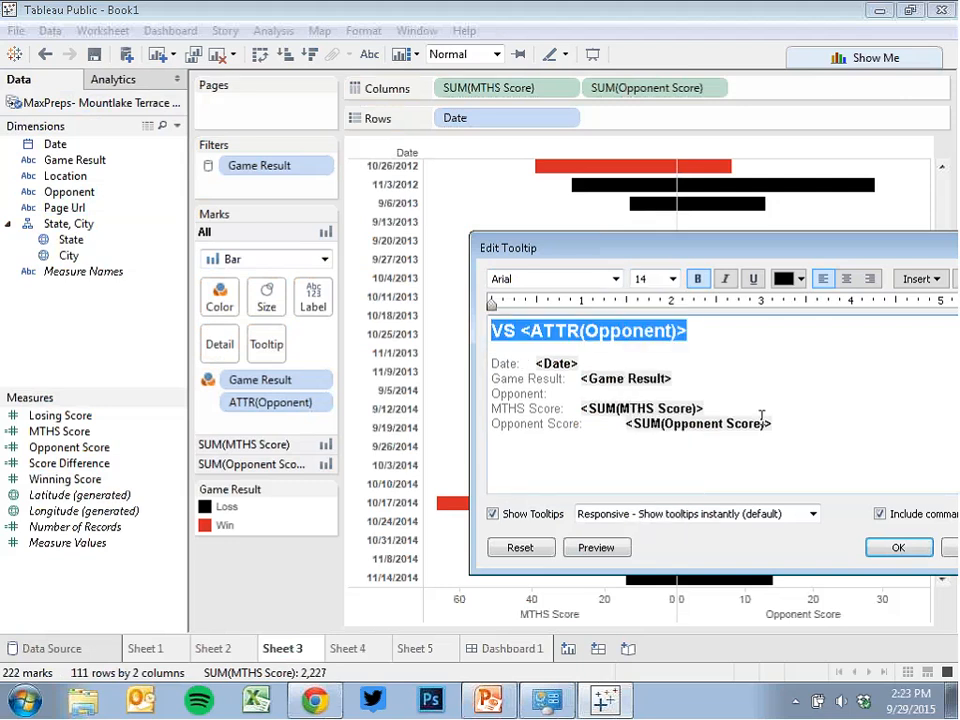
Remove the leftover Opponent label line and the command buttons from Sheet 3's tooltip, and return to Dashboard 1.
triple_click(577, 388)
key(BackSpace)
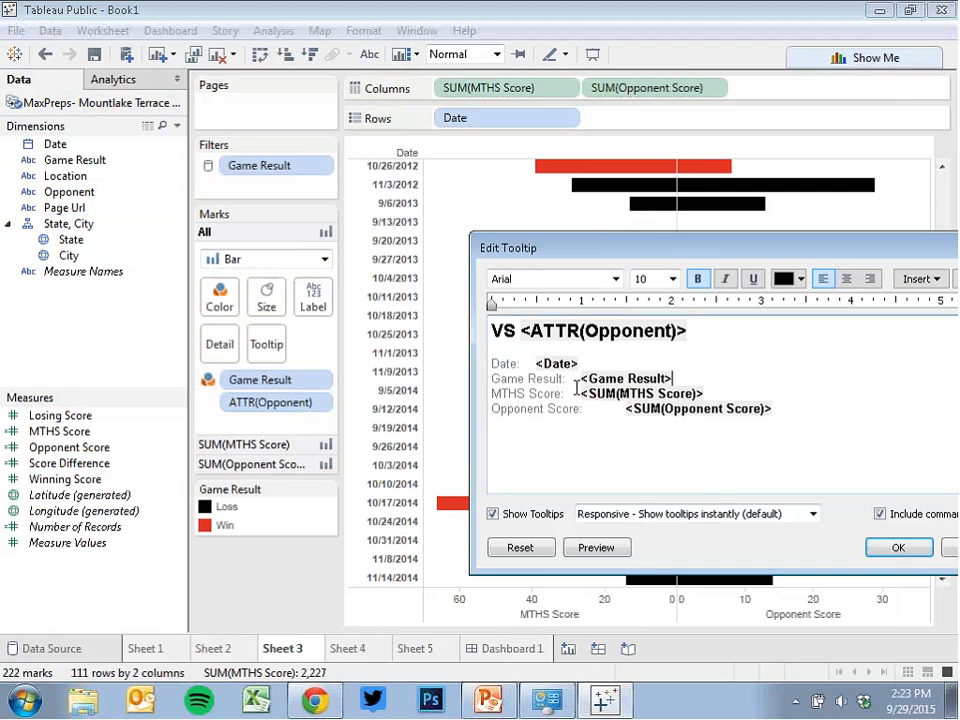
click(879, 514)
click(887, 547)
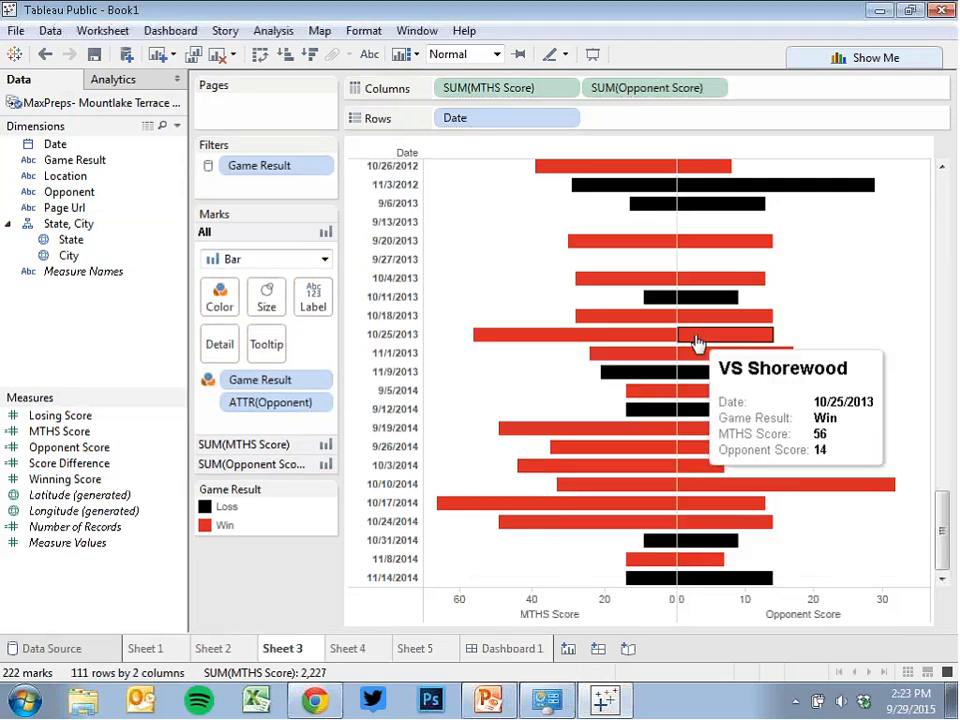
mouse_move(624, 381)
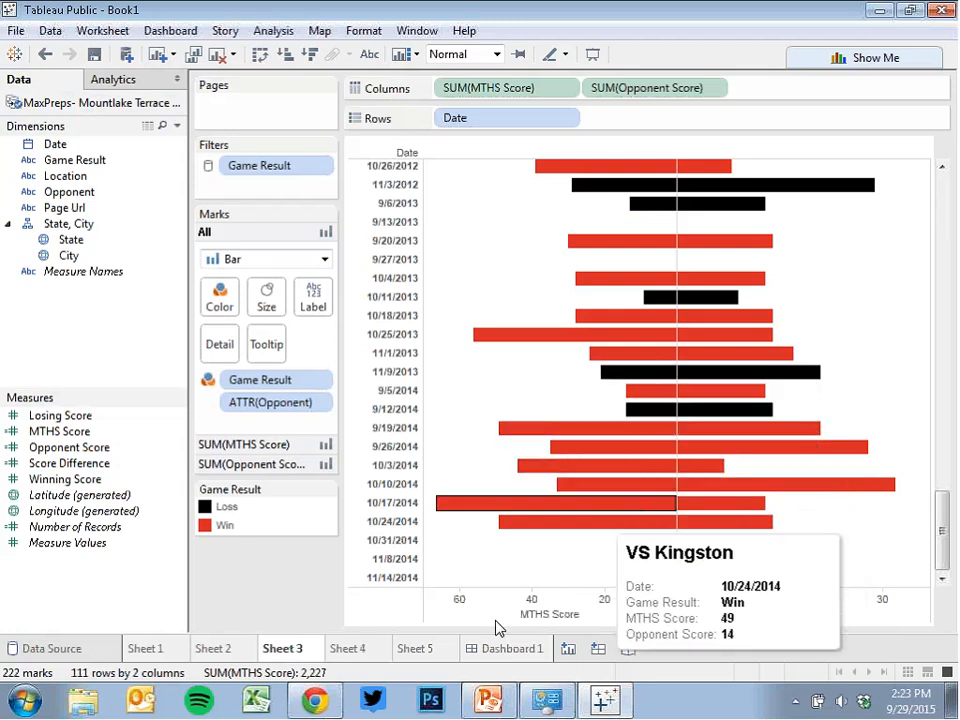
click(511, 650)
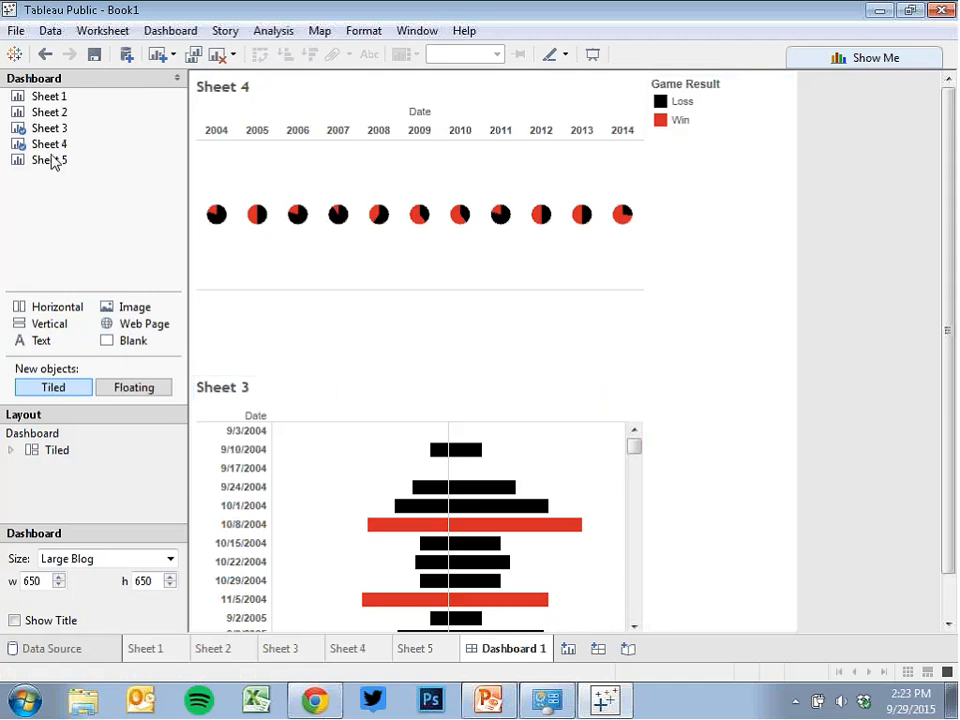
mouse_move(51, 161)
drag(51, 161, 615, 491)
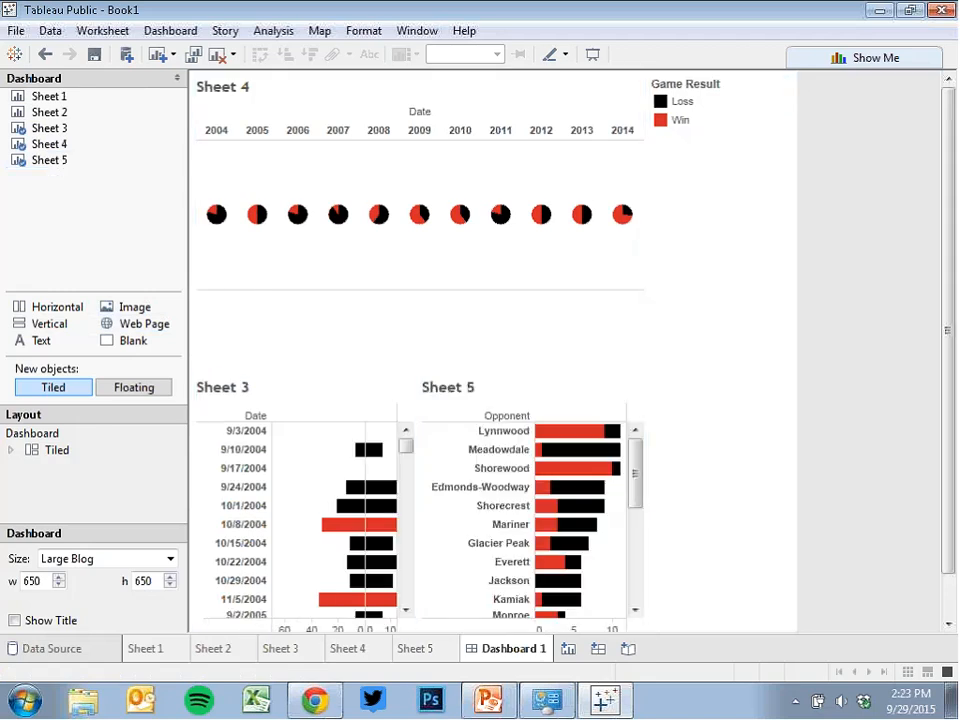
click(752, 116)
click(767, 76)
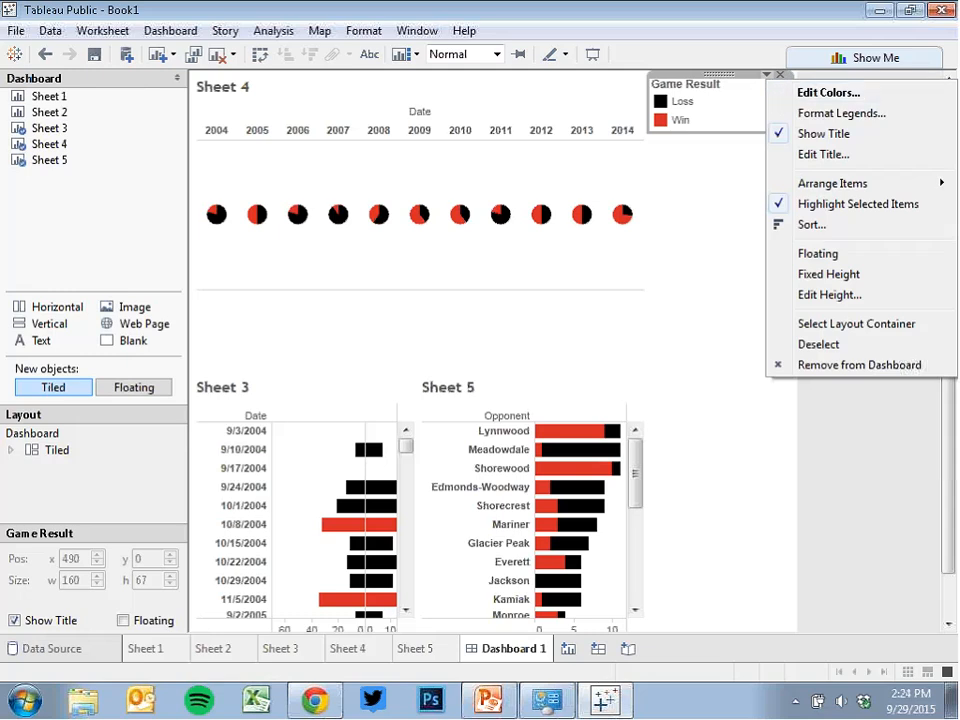
click(894, 454)
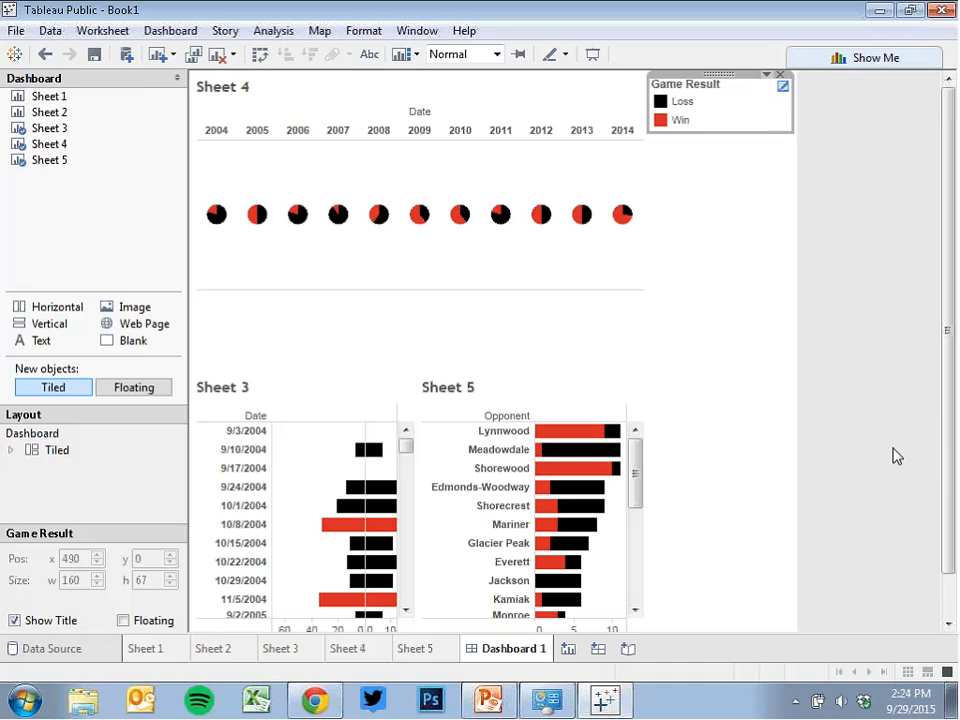
click(45, 57)
Add Sheet 5 to the dashboard as a tiled view to the right of Sheet 3.
click(24, 163)
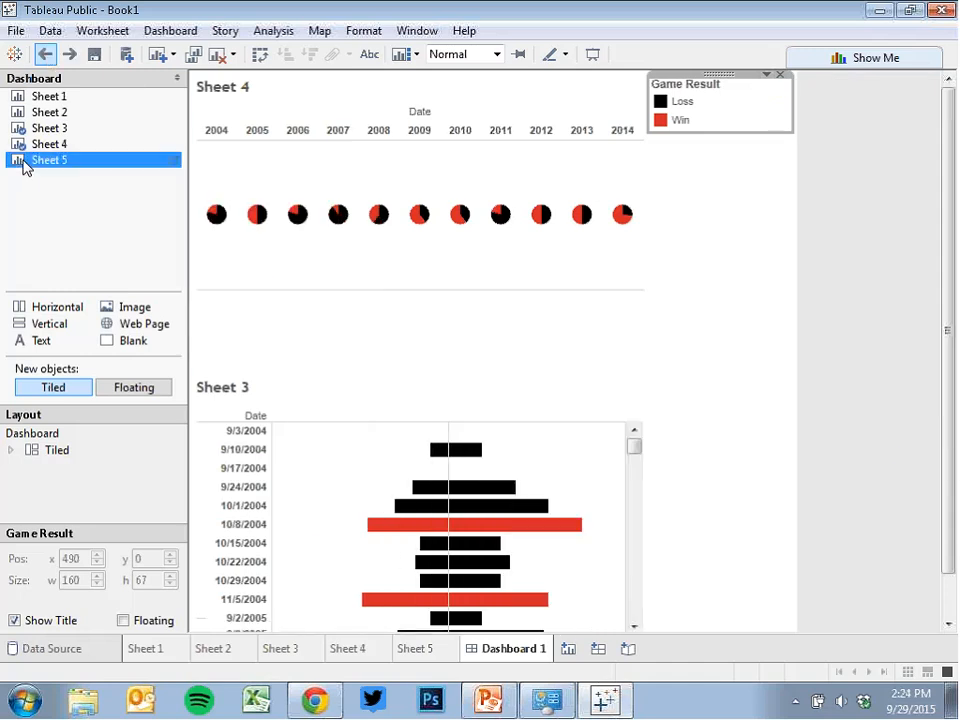
drag(24, 163, 501, 495)
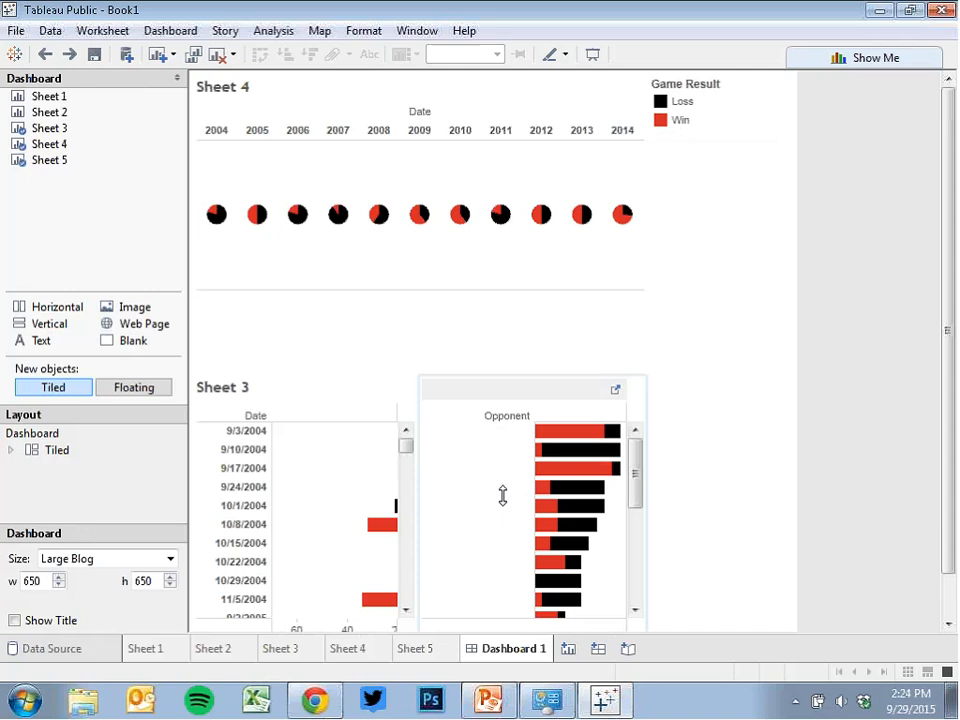
Make the Game Result legend float below the 2012 and 2013 pies, and reduce Sheet 4's height to about 257 px.
click(737, 104)
click(765, 76)
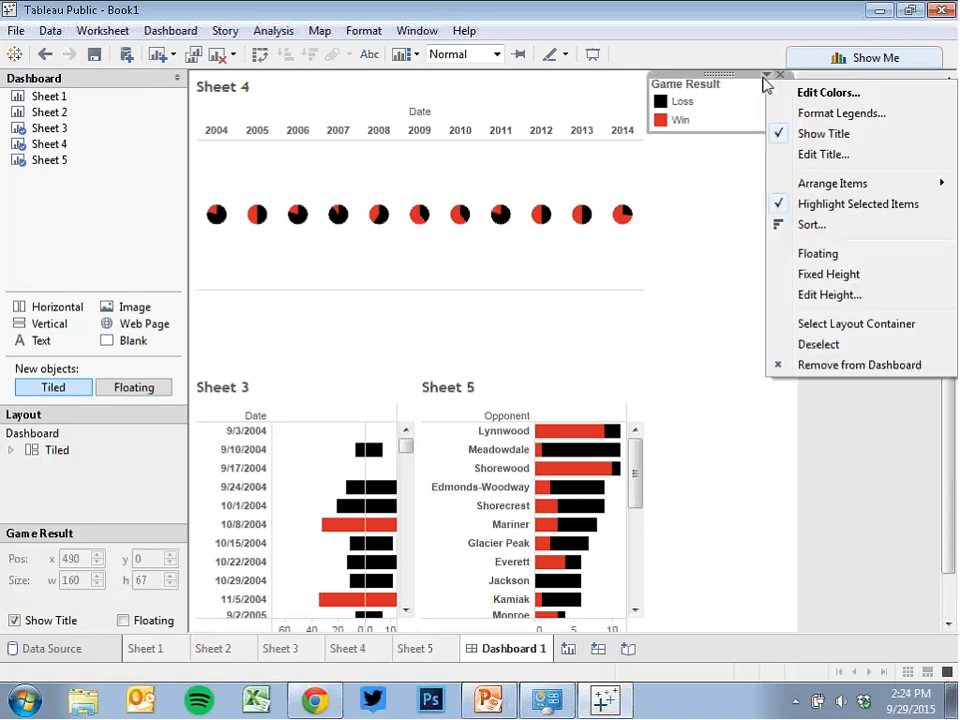
click(815, 253)
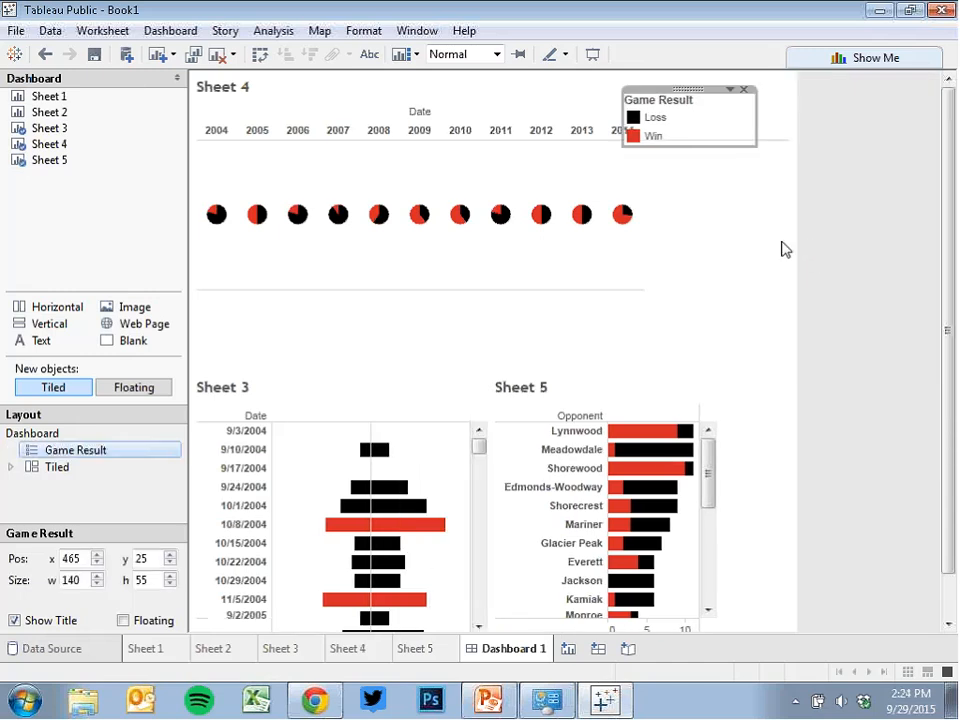
drag(686, 100, 718, 238)
drag(511, 375, 499, 317)
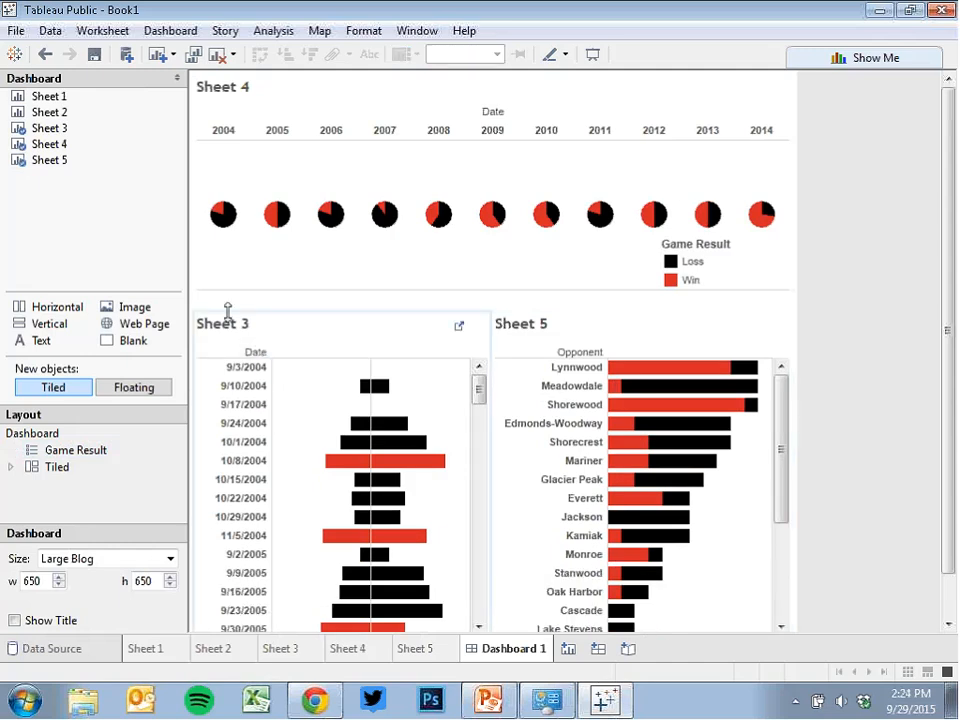
Replace Sheet 4's title on the dashboard with "Wins and Losses by Year".
click(218, 95)
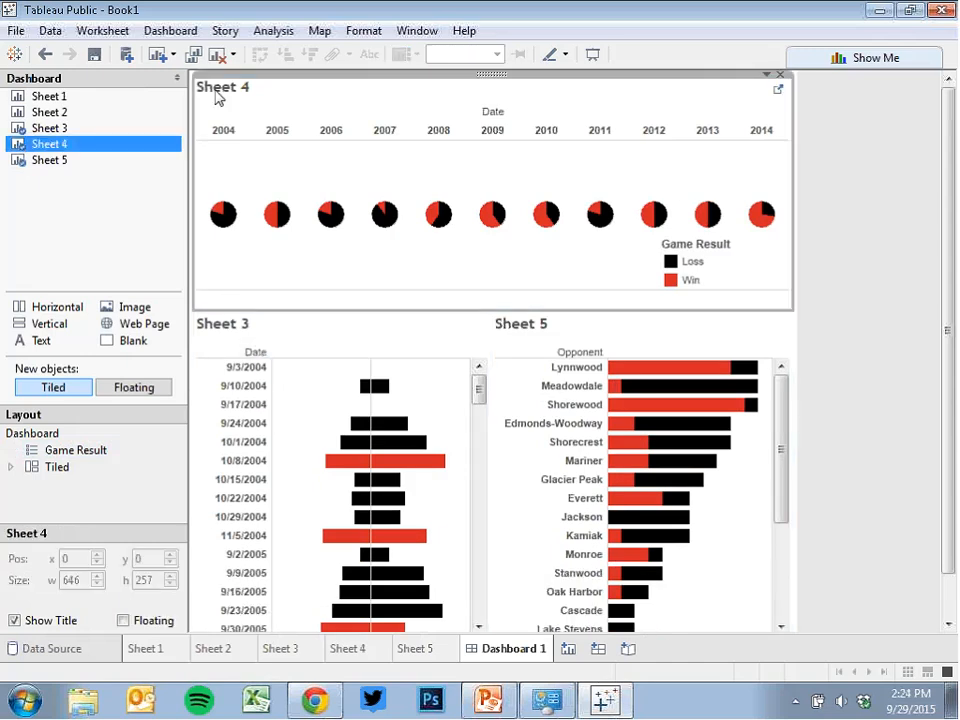
double_click(218, 95)
drag(686, 268, 444, 232)
drag(366, 289, 268, 275)
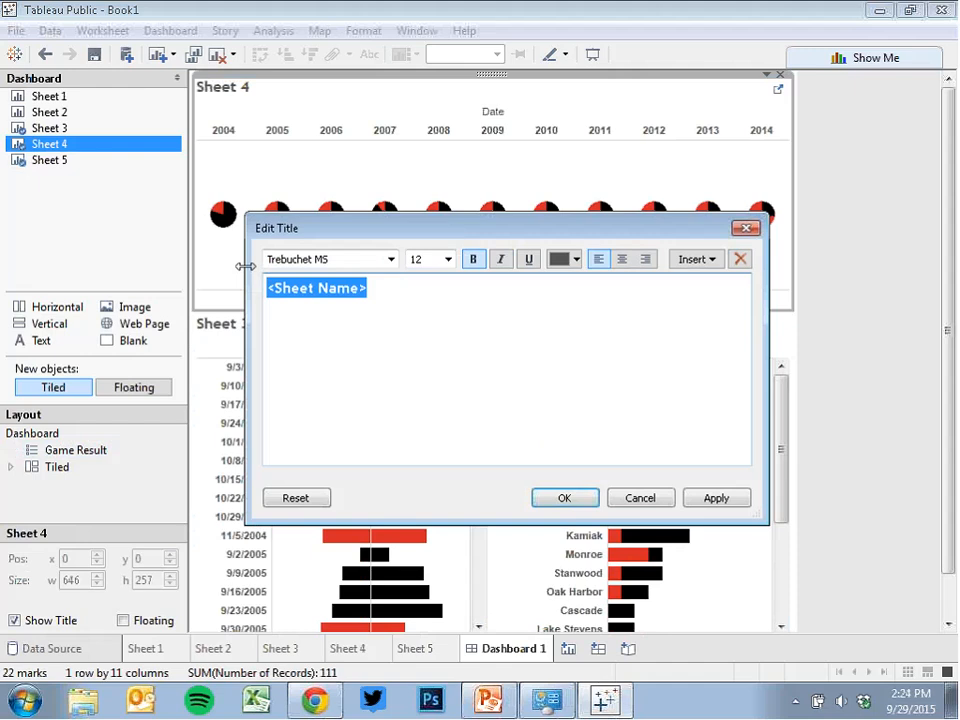
text(Wins)
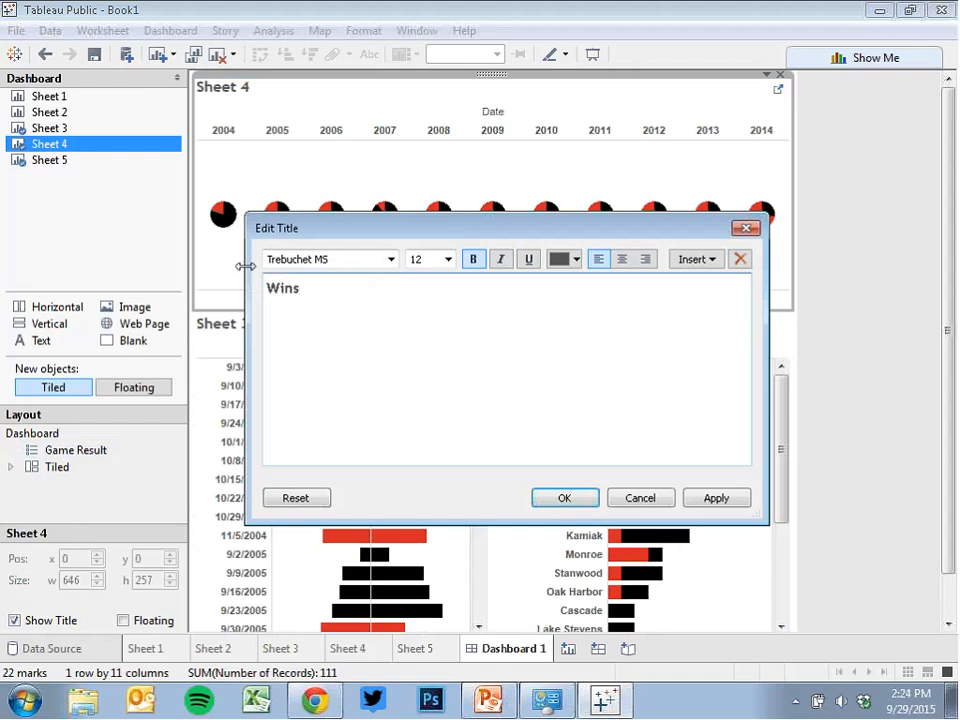
text( and Losses by Year)
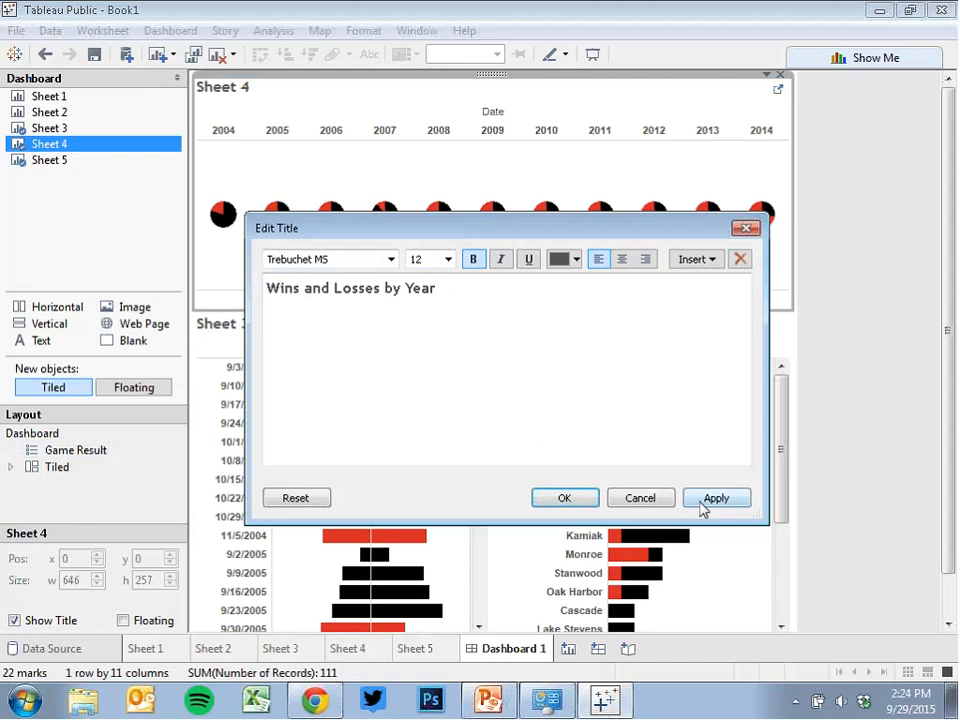
click(700, 508)
click(563, 500)
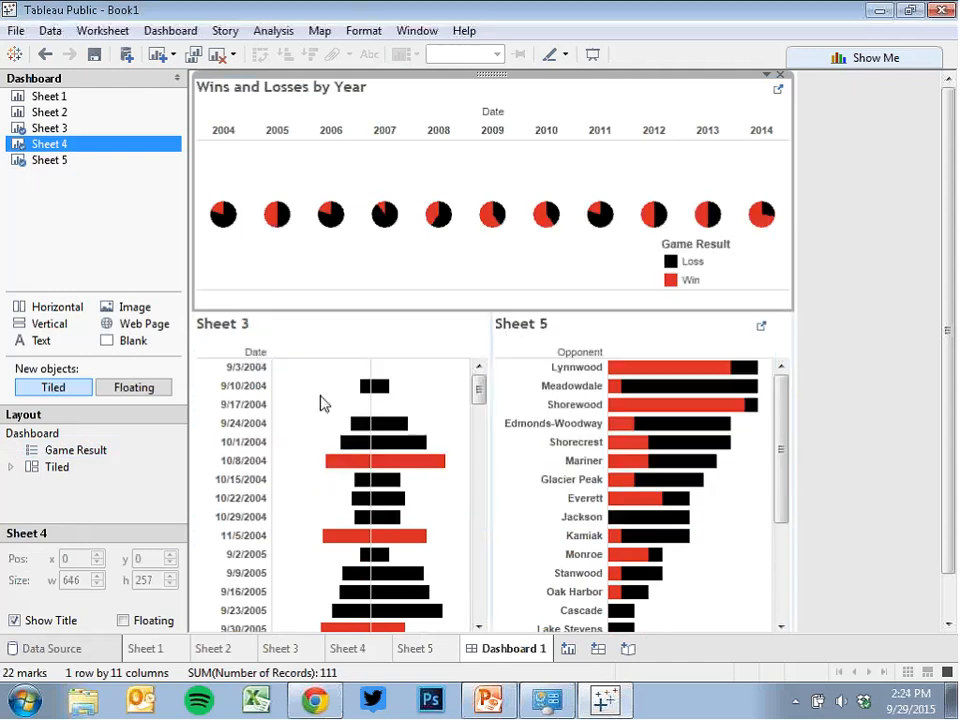
Replace Sheet 3's title on the dashboard with "Scores by Game".
click(235, 333)
double_click(235, 333)
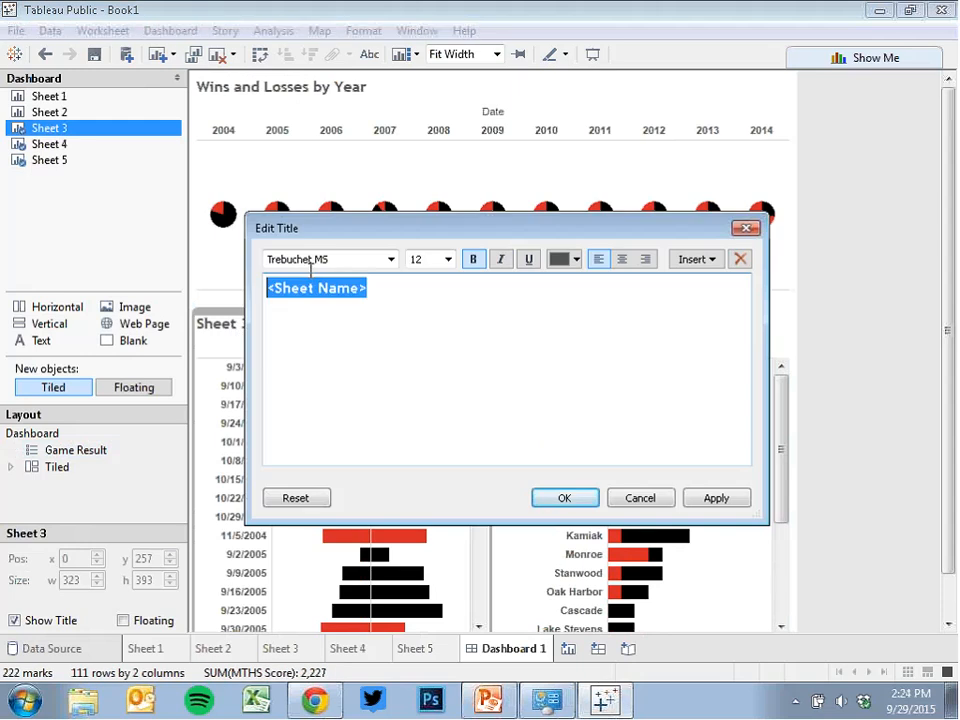
text(Scorfe)
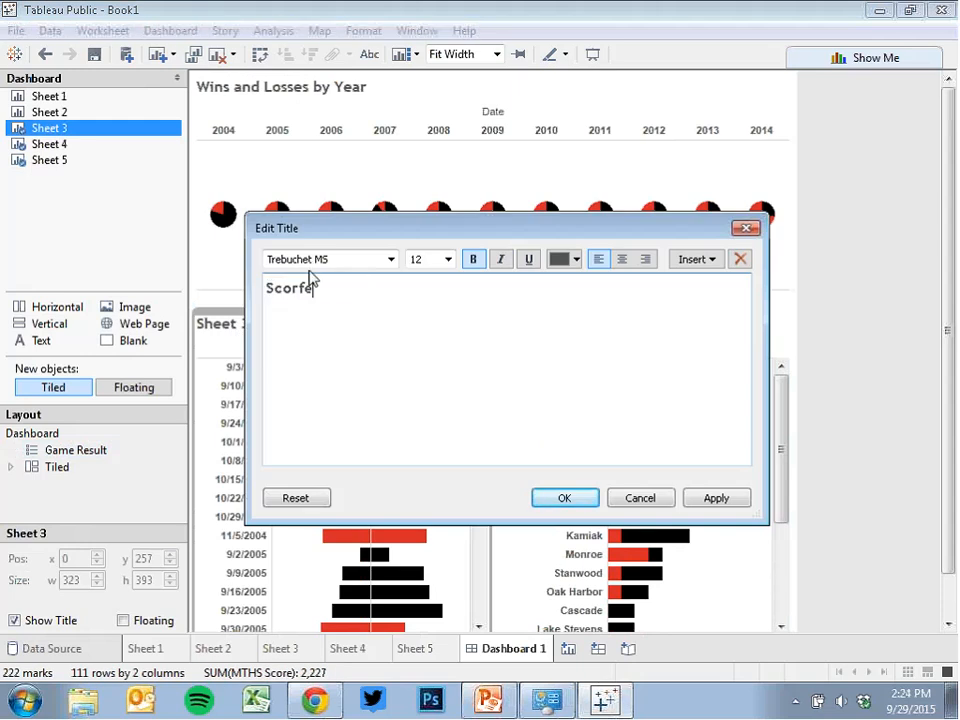
key(BackSpace)
key(BackSpace)
text(es ,)
text(by)
text( Game)
click(716, 498)
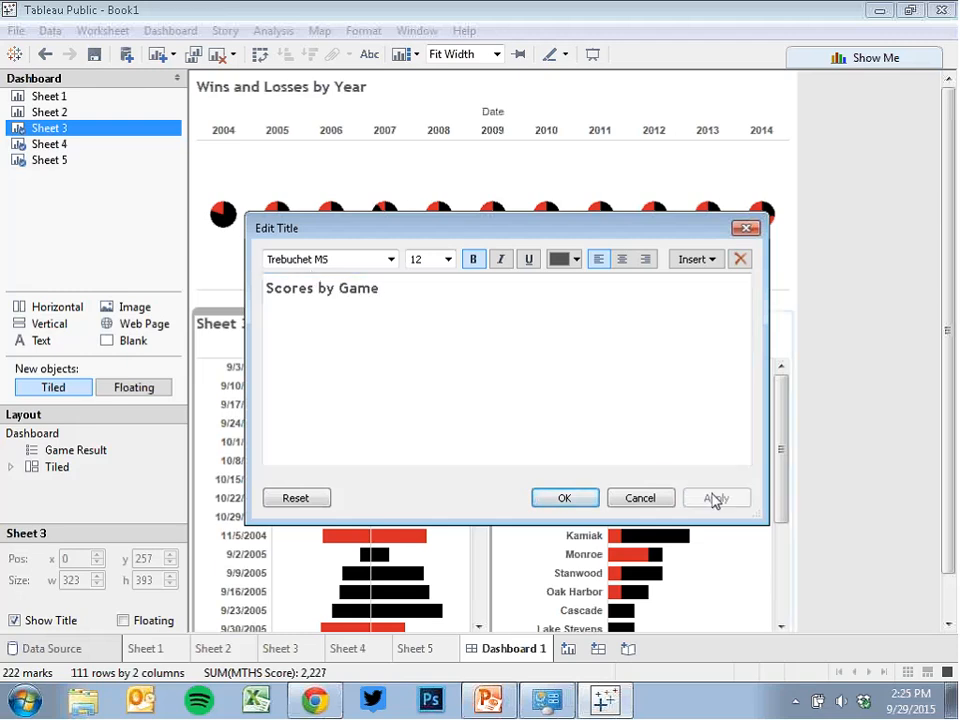
click(576, 498)
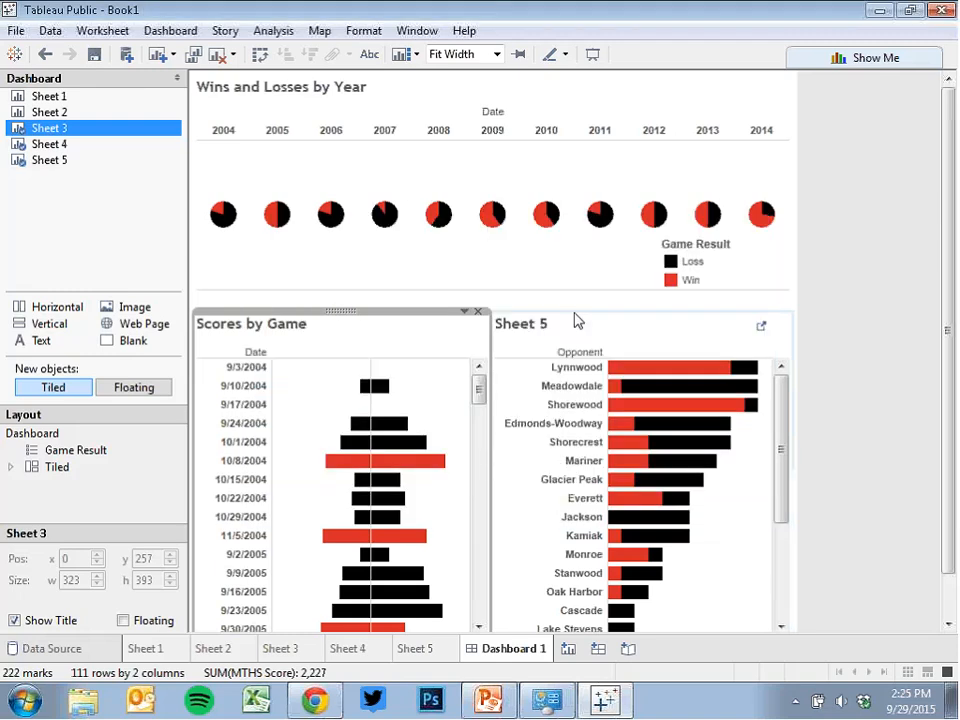
Replace Sheet 5's title on the dashboard with "Opponents".
double_click(548, 326)
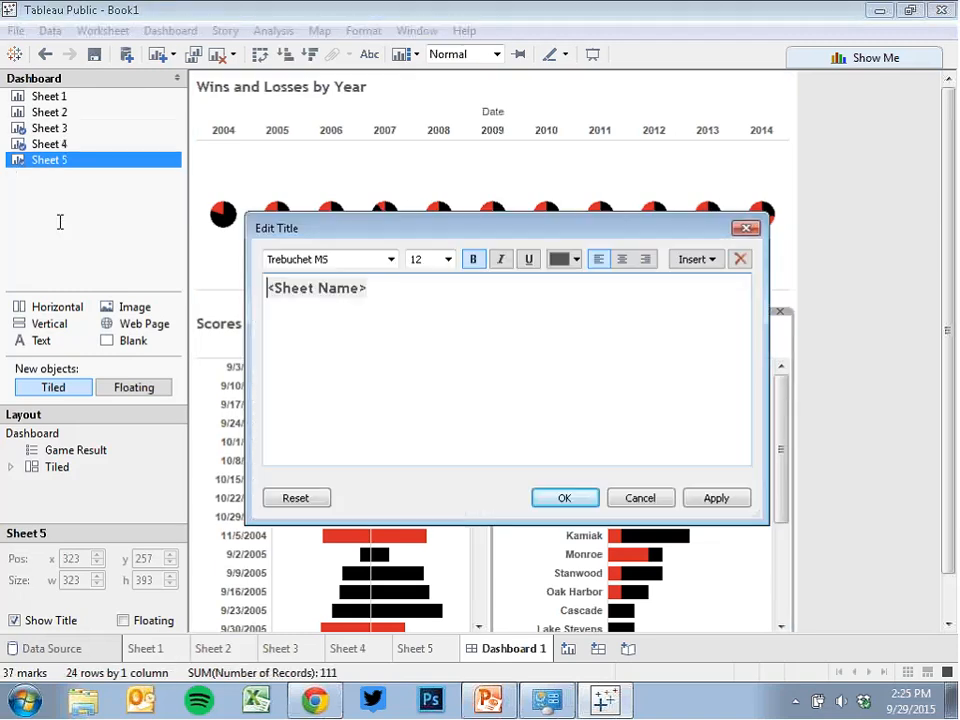
text(Opponents)
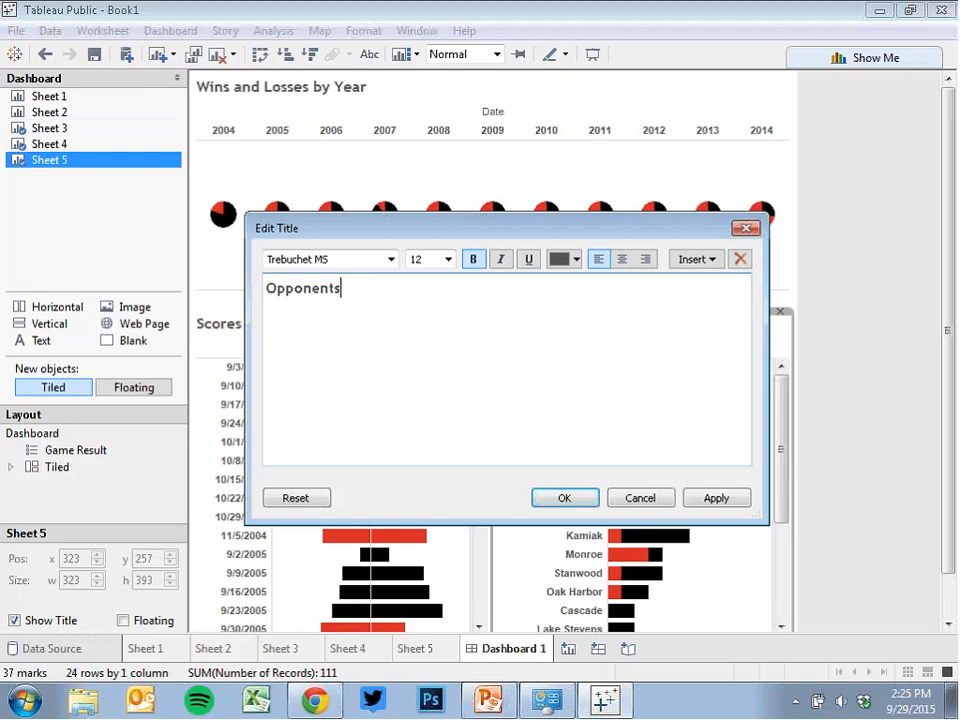
click(729, 501)
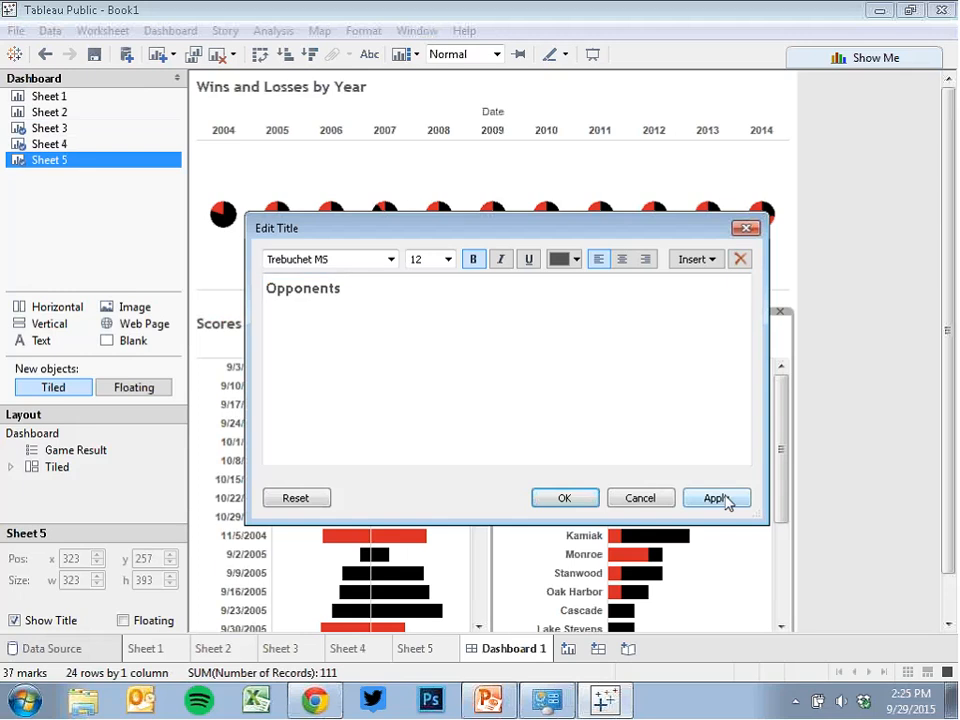
click(587, 496)
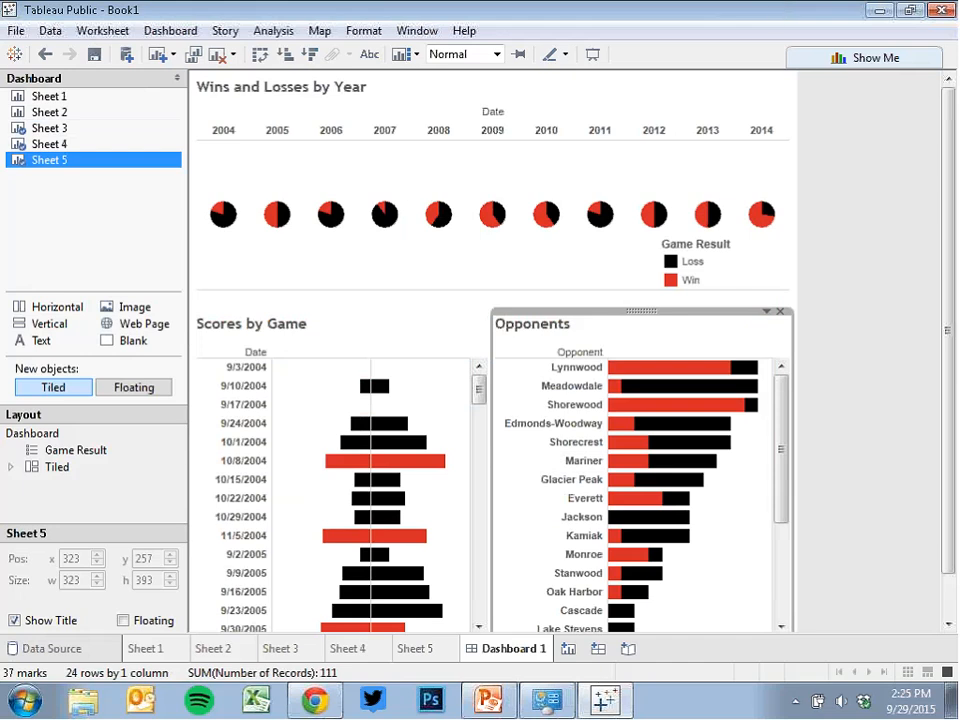
Set the Wins and Losses by Year sheet to be used as a filter for the dashboard.
click(755, 91)
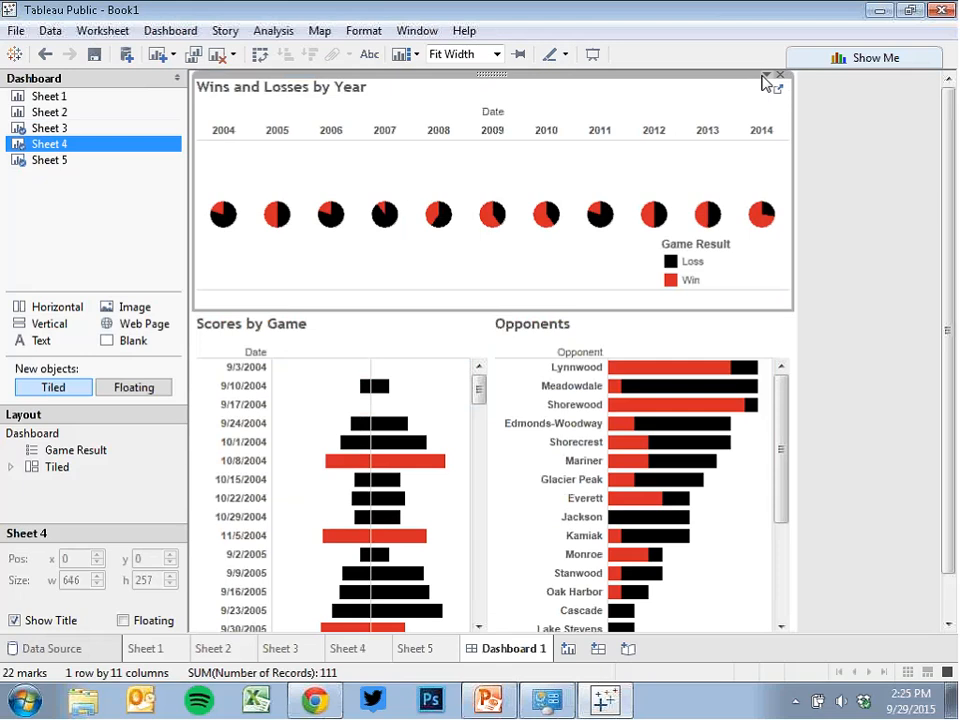
click(765, 77)
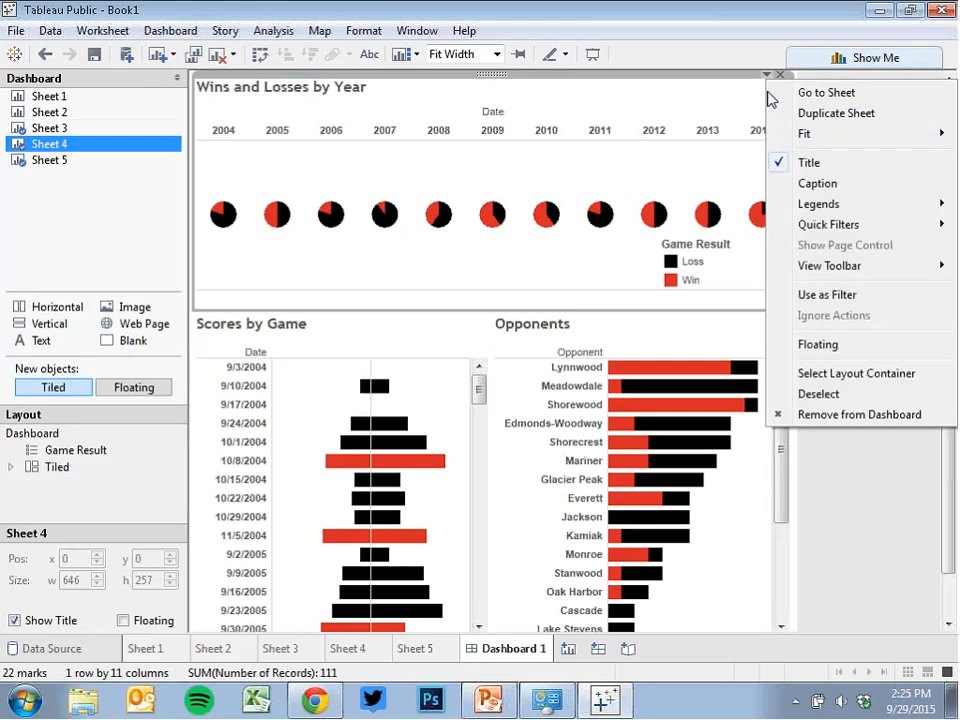
click(828, 296)
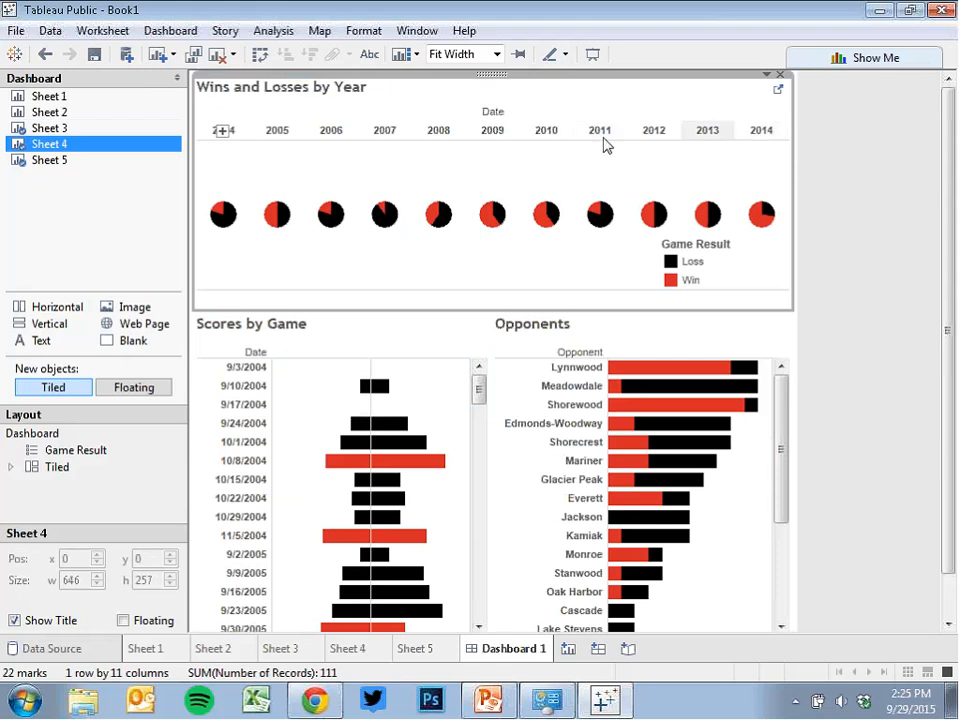
Test the dashboard filter by selecting the years 2007, 2012 and 2014 in Wins and Losses by Year.
click(380, 134)
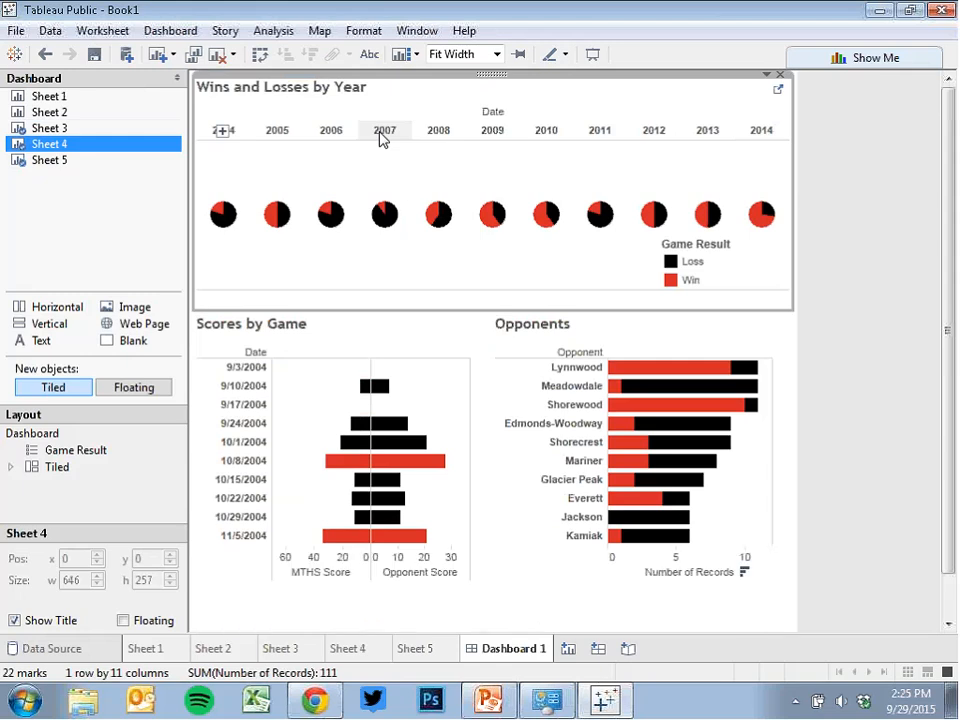
click(380, 134)
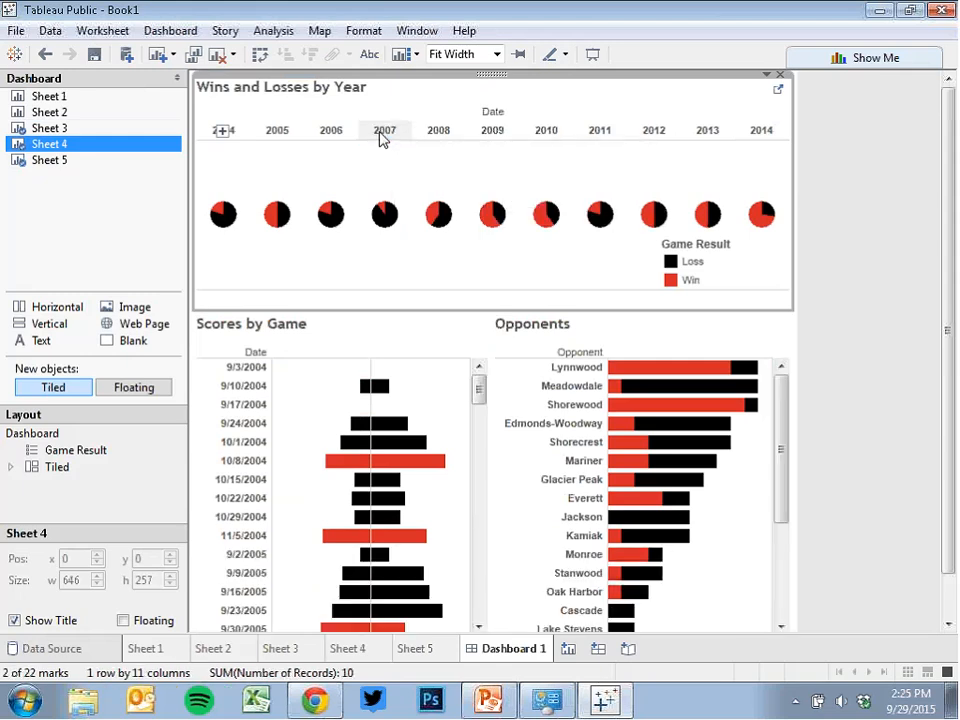
click(380, 136)
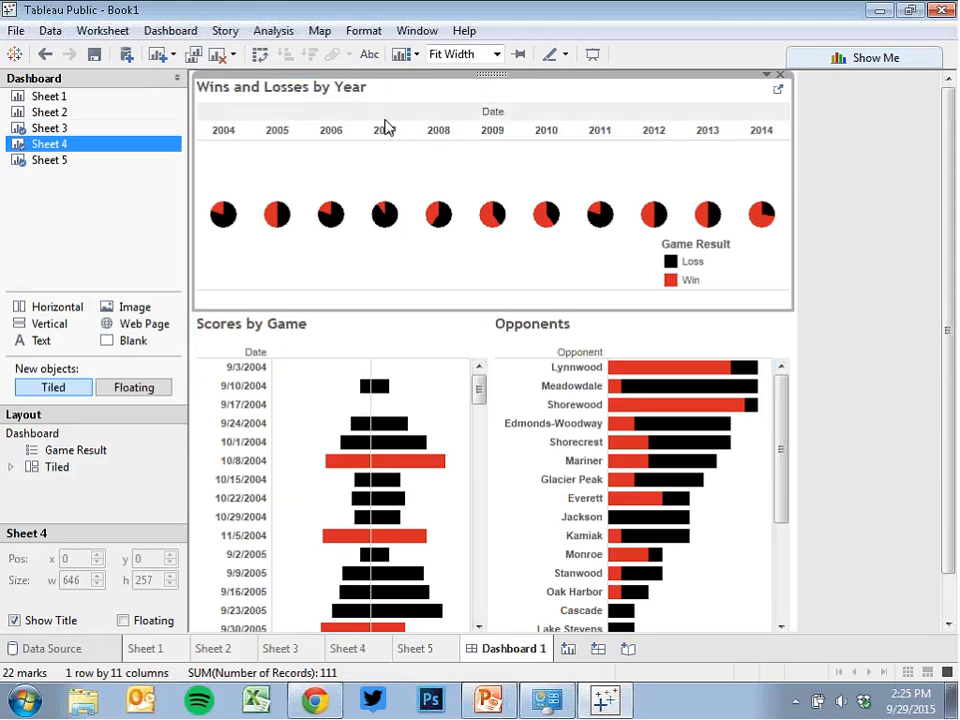
click(386, 131)
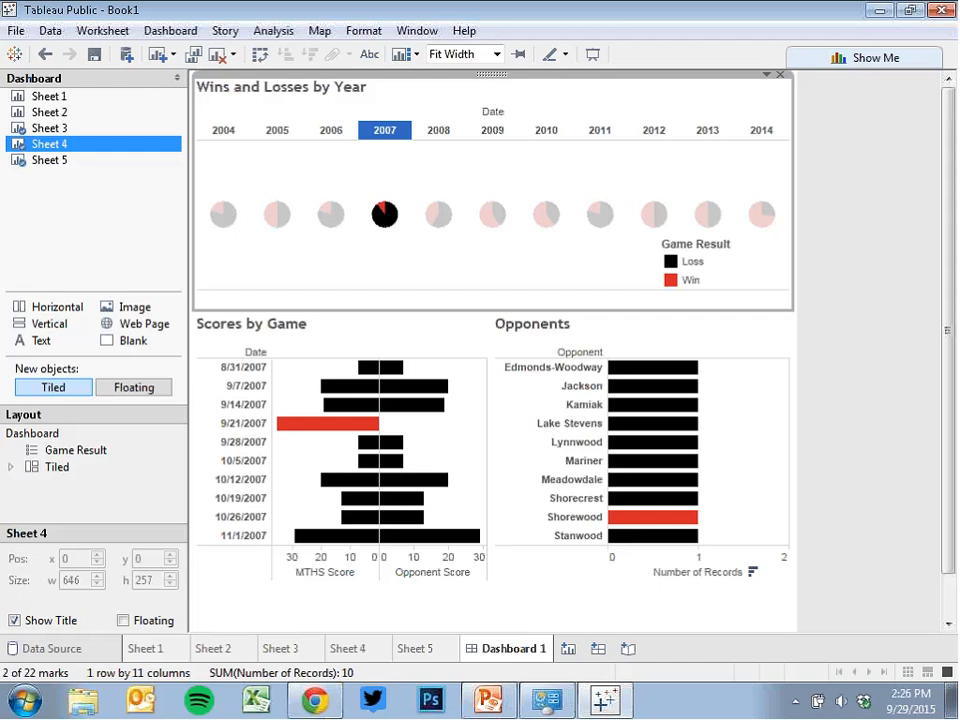
click(645, 137)
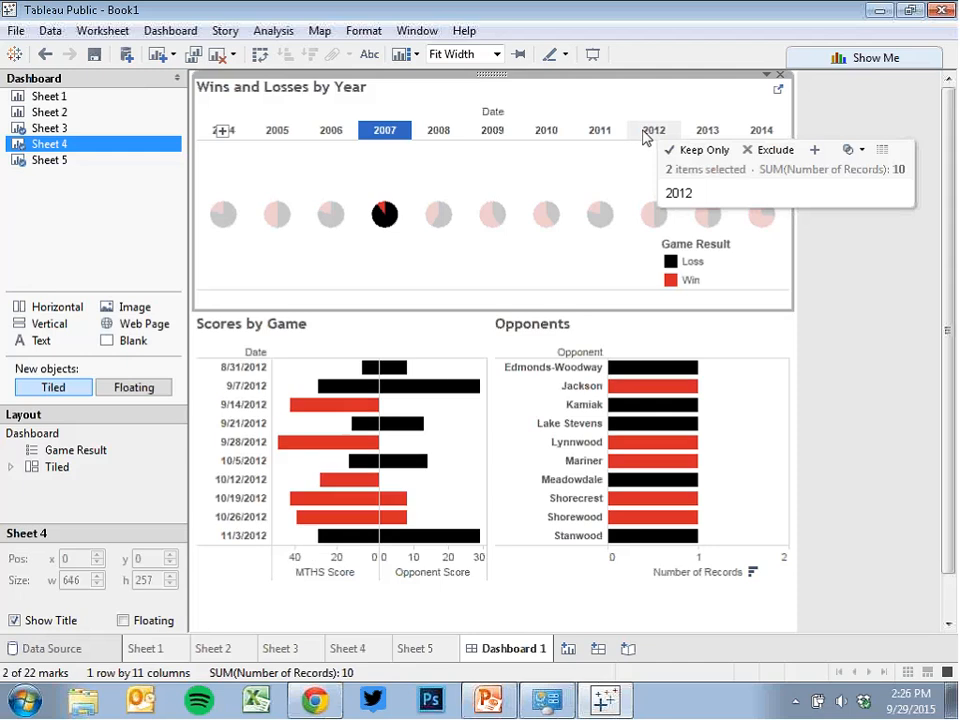
click(758, 132)
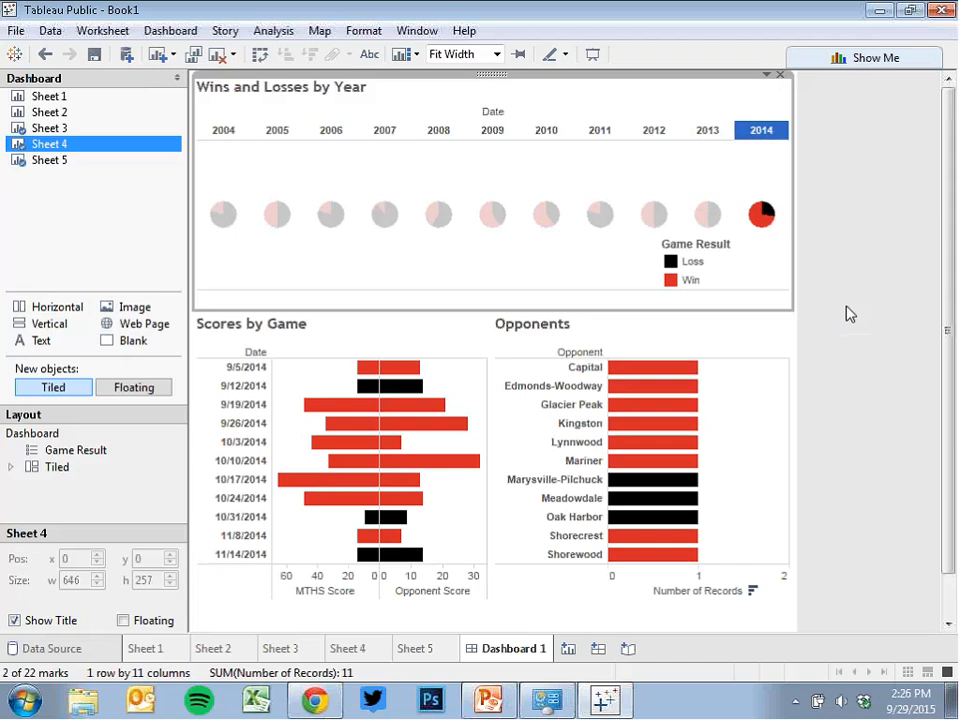
Test filtering by the win and loss slices of the 2010 pie, and clear the selection.
mouse_move(545, 218)
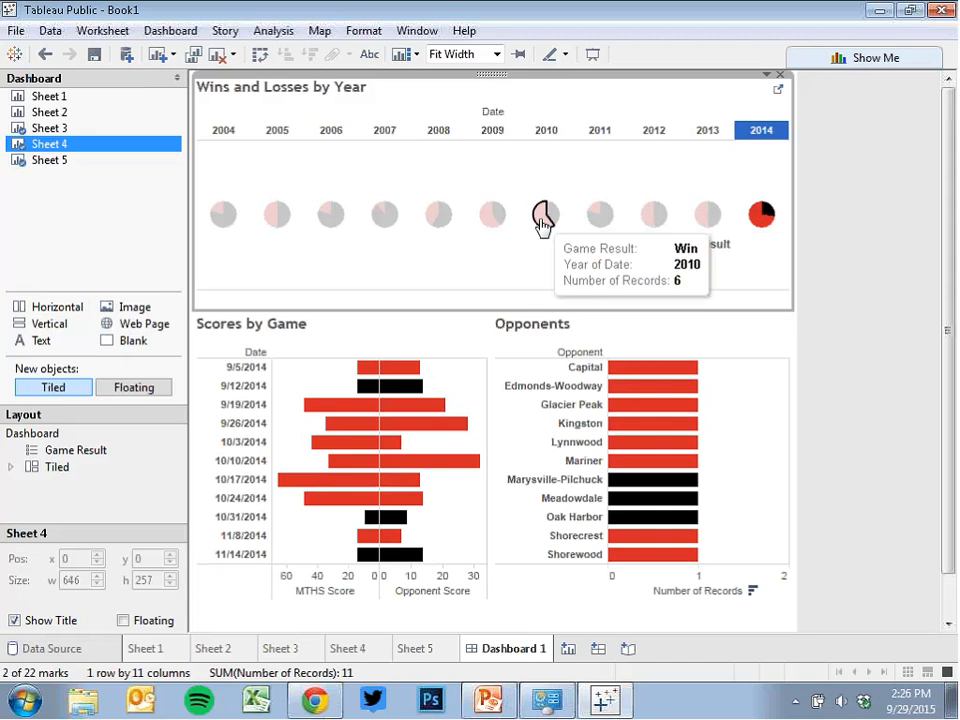
click(541, 218)
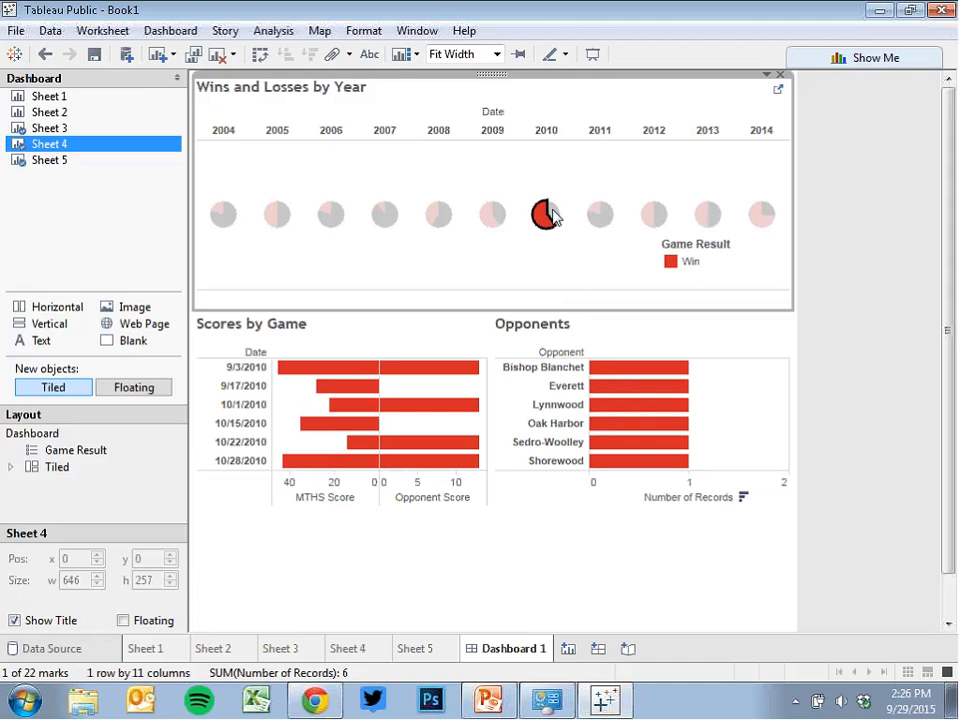
click(552, 210)
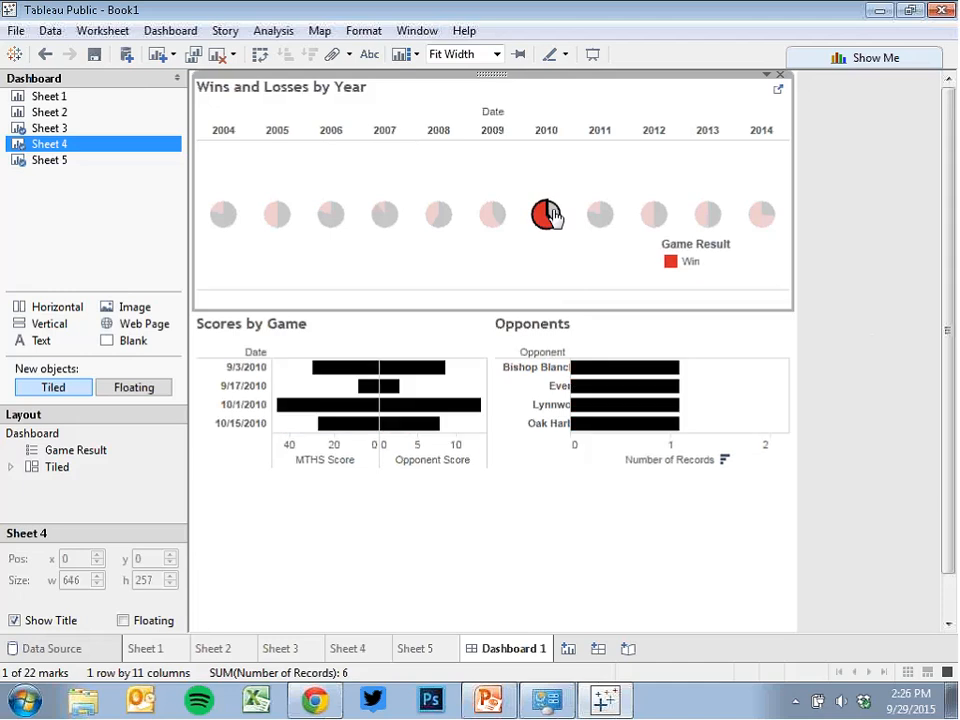
click(552, 212)
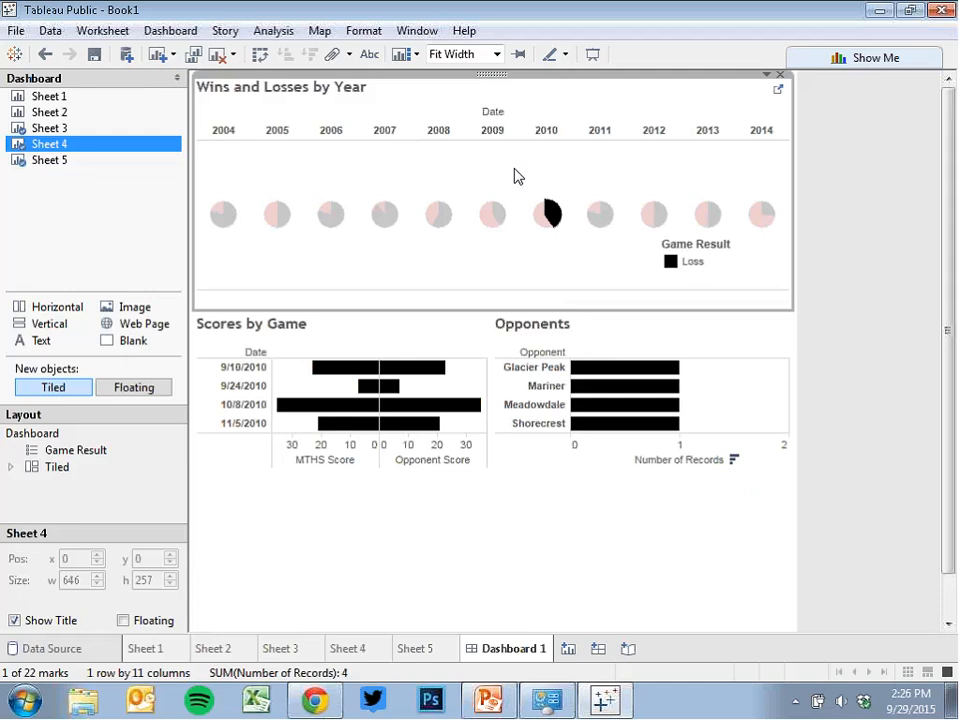
click(514, 177)
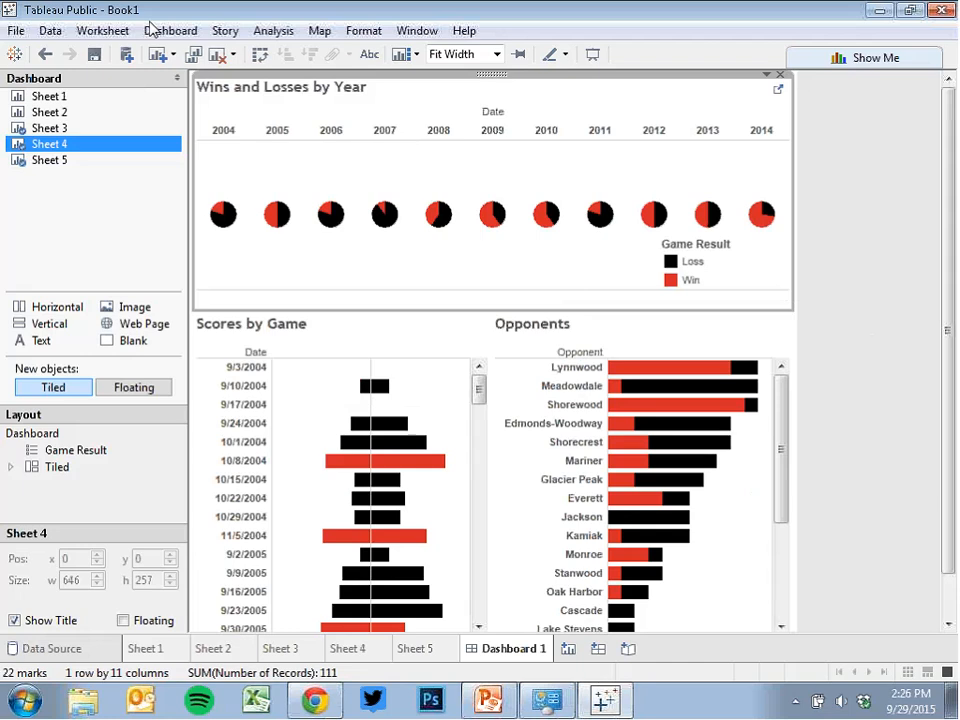
Start saving the workbook to Tableau Public under a new name, and sign in with the account password.
click(16, 31)
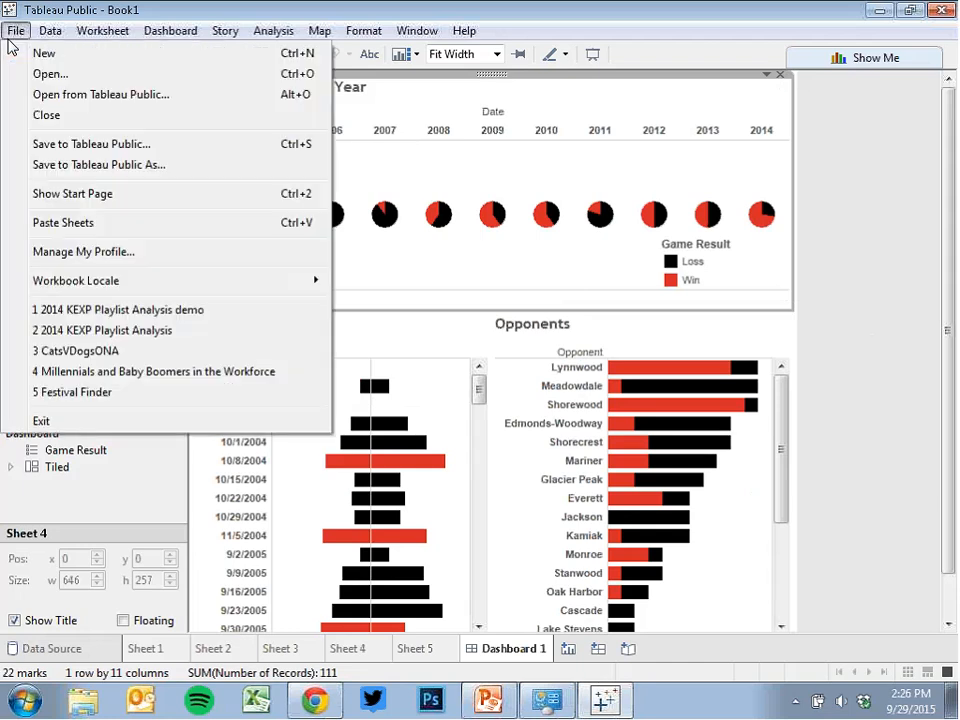
click(73, 165)
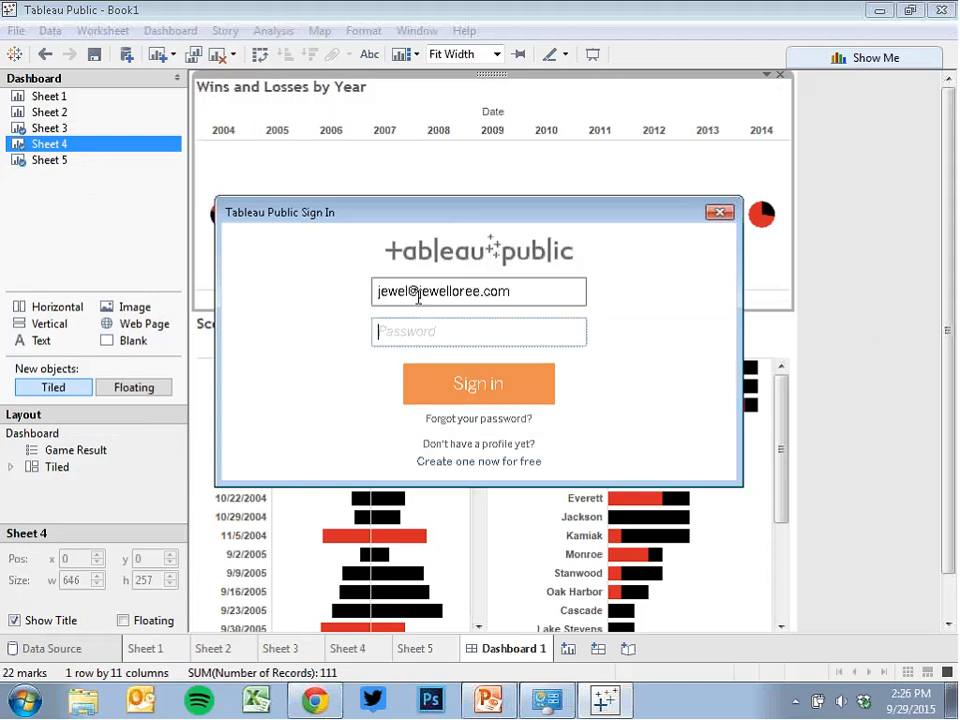
text(•••••)
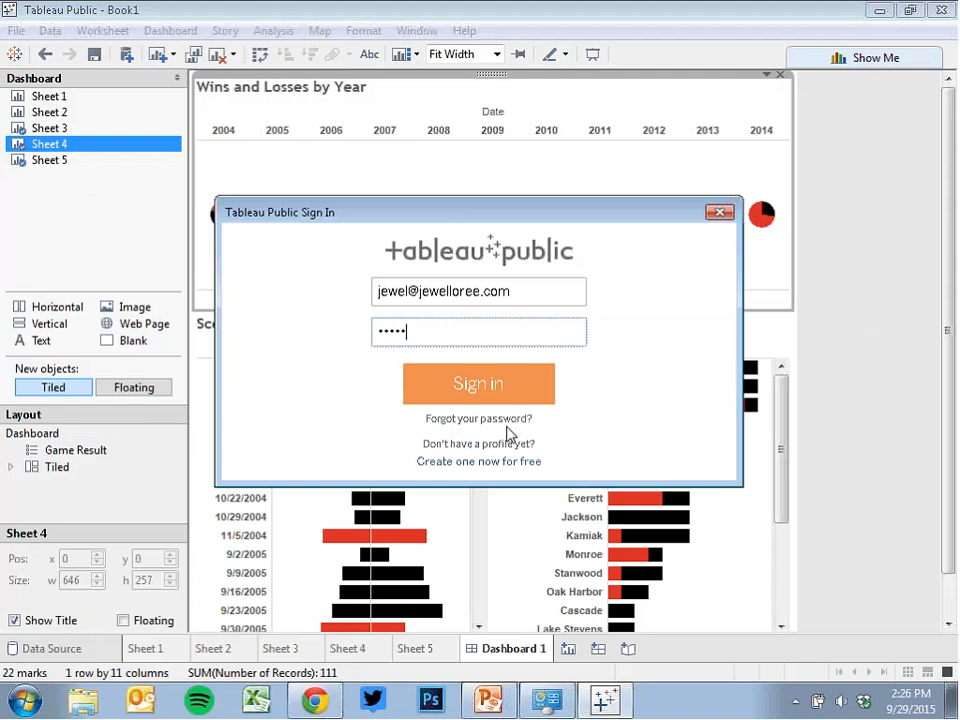
text(••••)
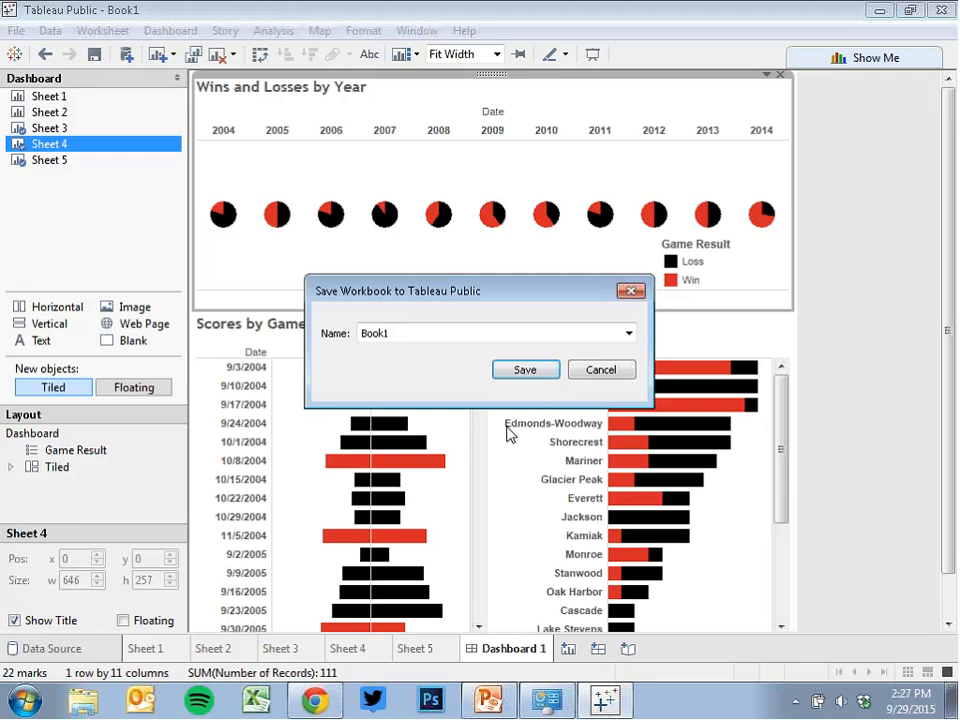
Name the workbook "MTHS Football" and save it to Tableau Public.
key(BackSpace)
key(BackSpace)
key(BackSpace)
key(BackSpace)
key(BackSpace)
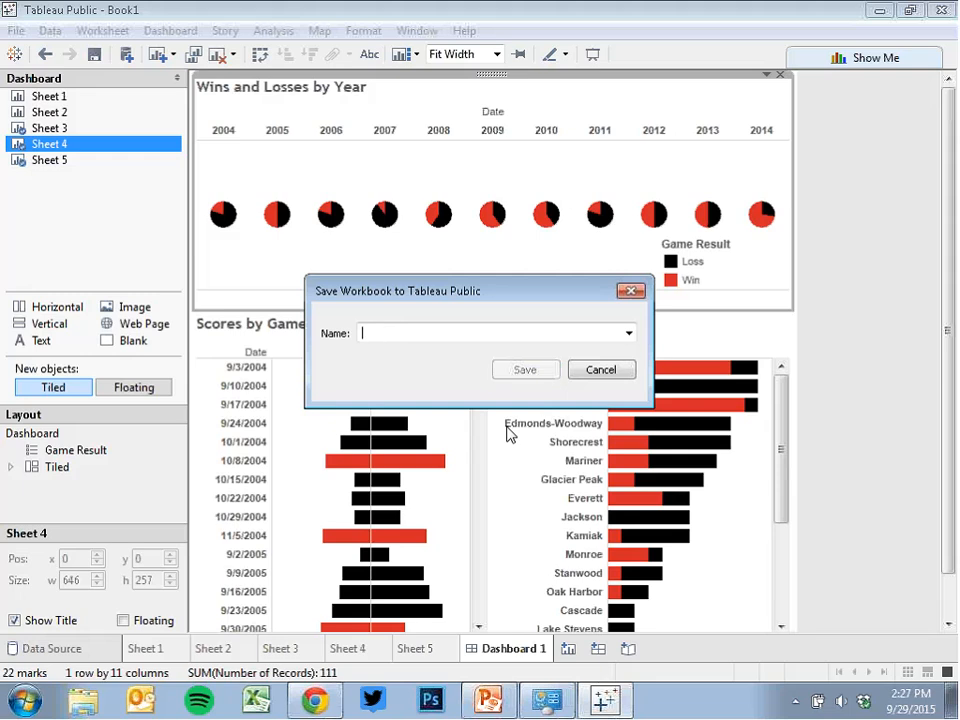
text(MT)
text(H)
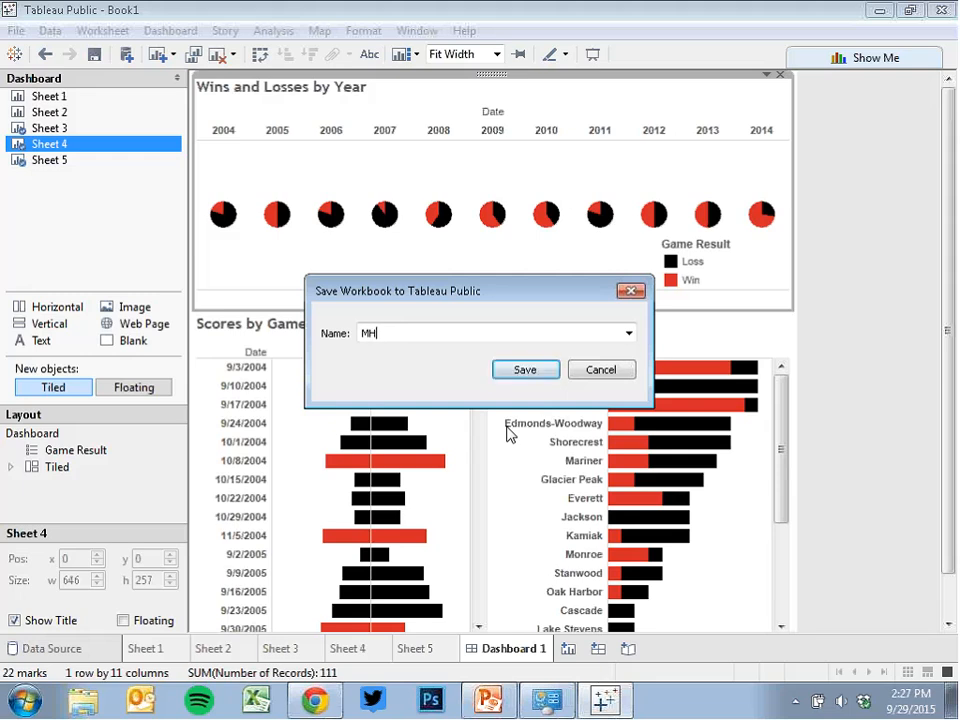
key(BackSpace)
text(THS Football)
click(525, 370)
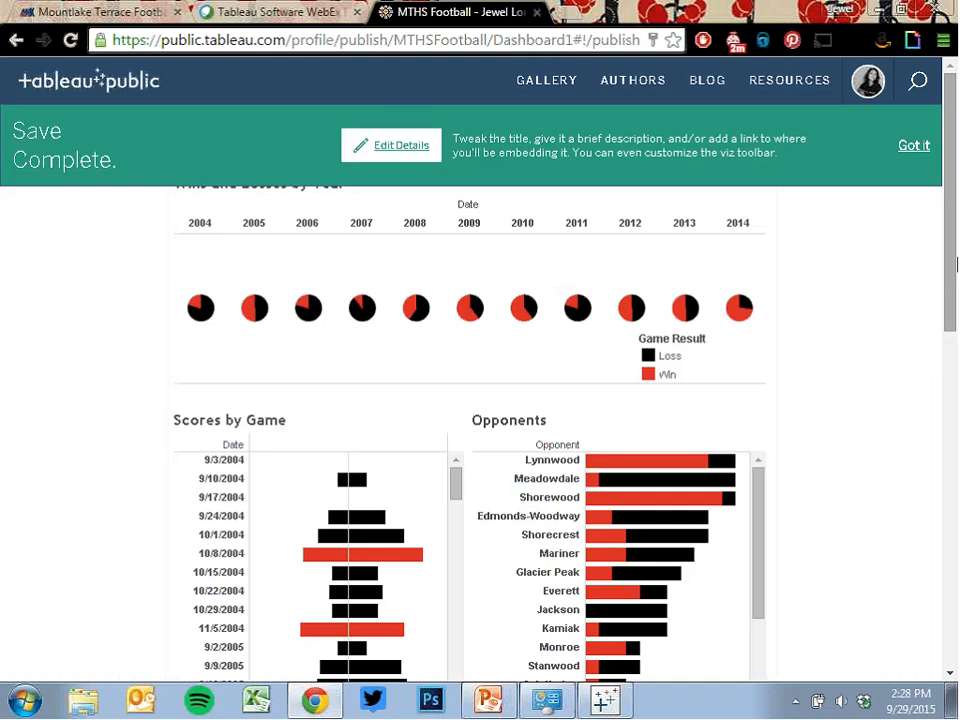
Test the year filter in the published viz by selecting 2009 and clearing it again.
drag(951, 259, 952, 284)
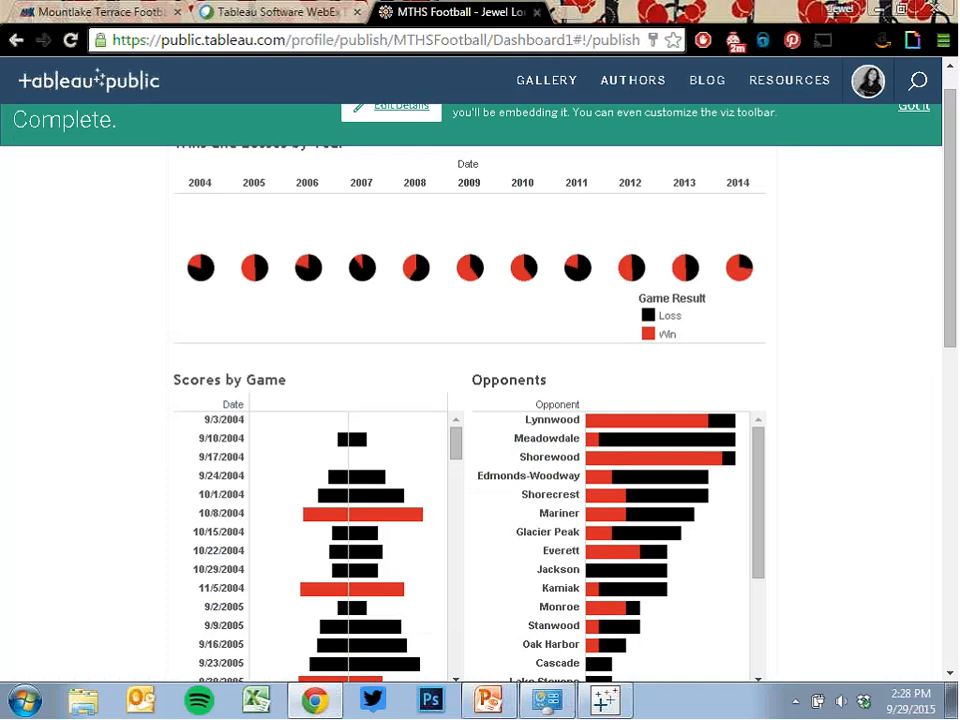
click(471, 186)
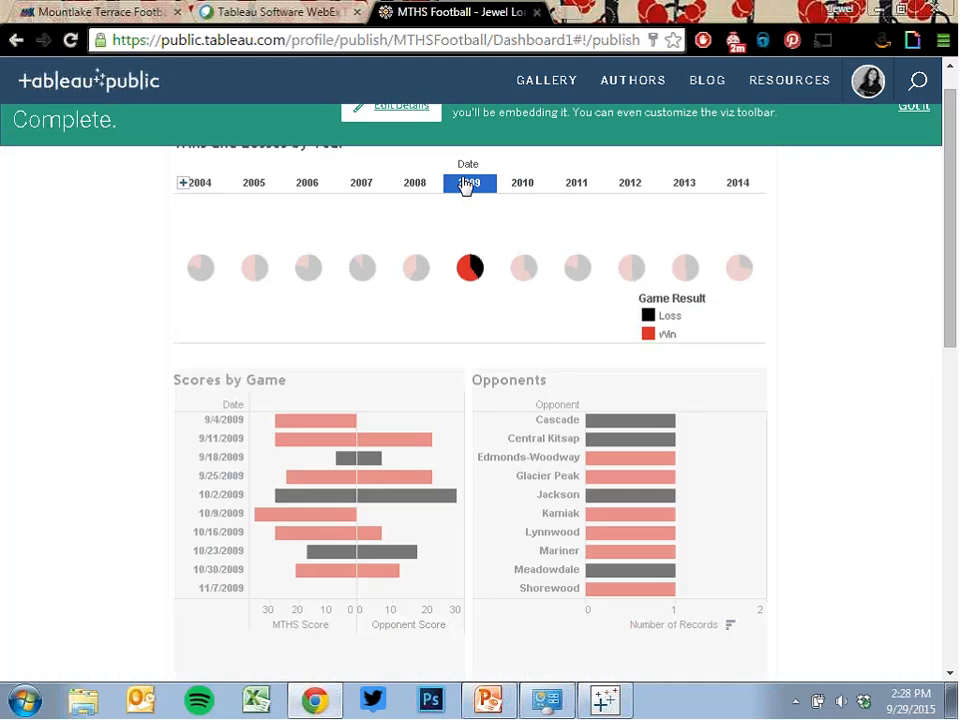
click(465, 185)
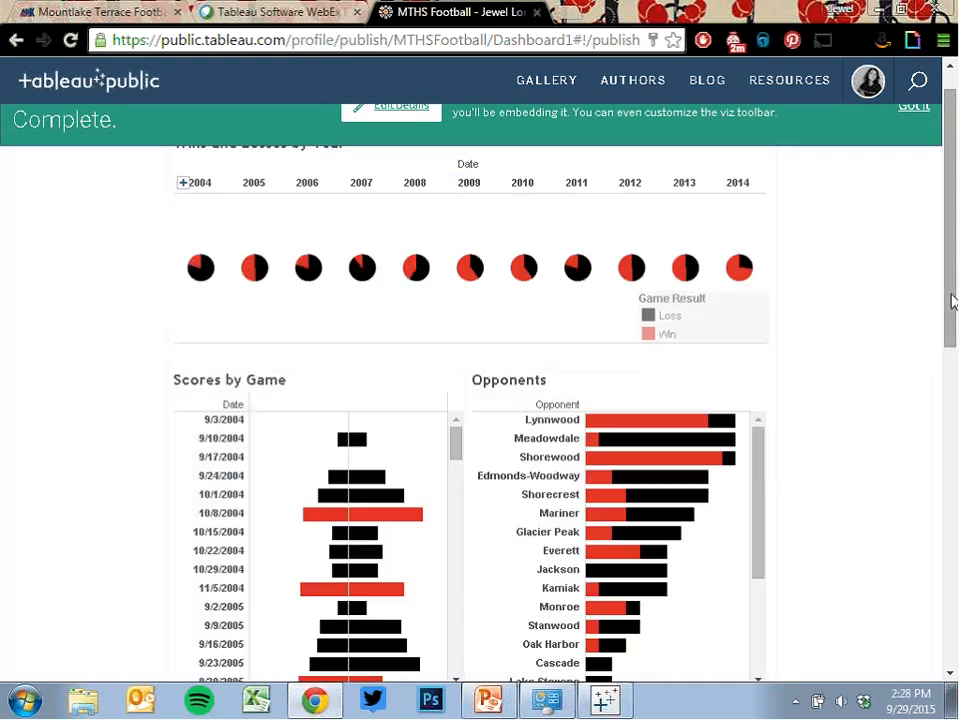
Open the published viz's share options and copy its embed code.
scroll(952, 302, down, 3)
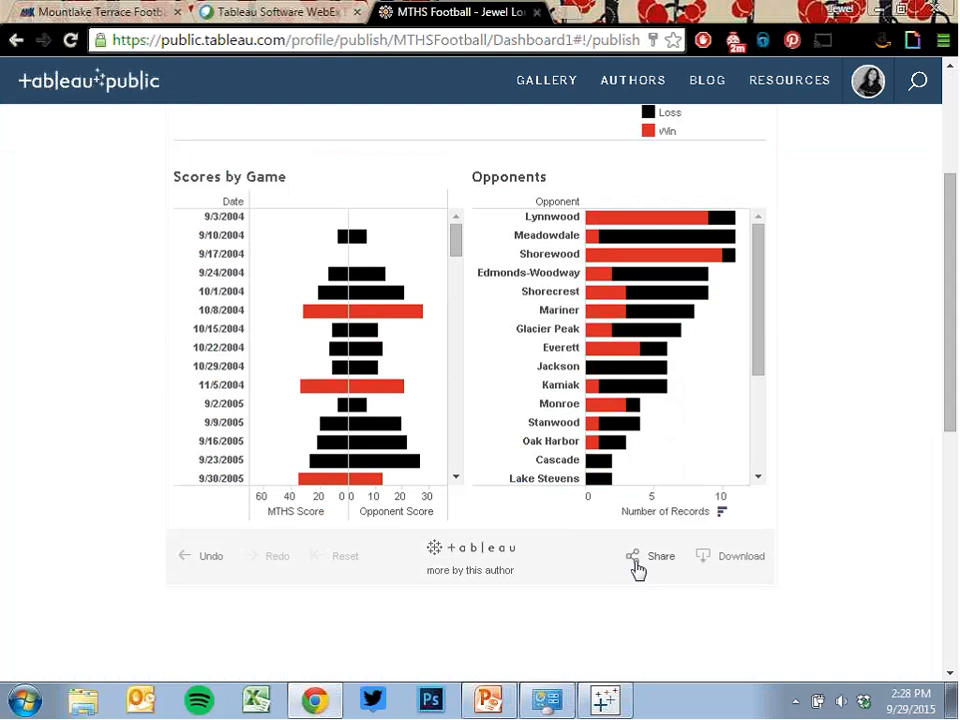
click(637, 564)
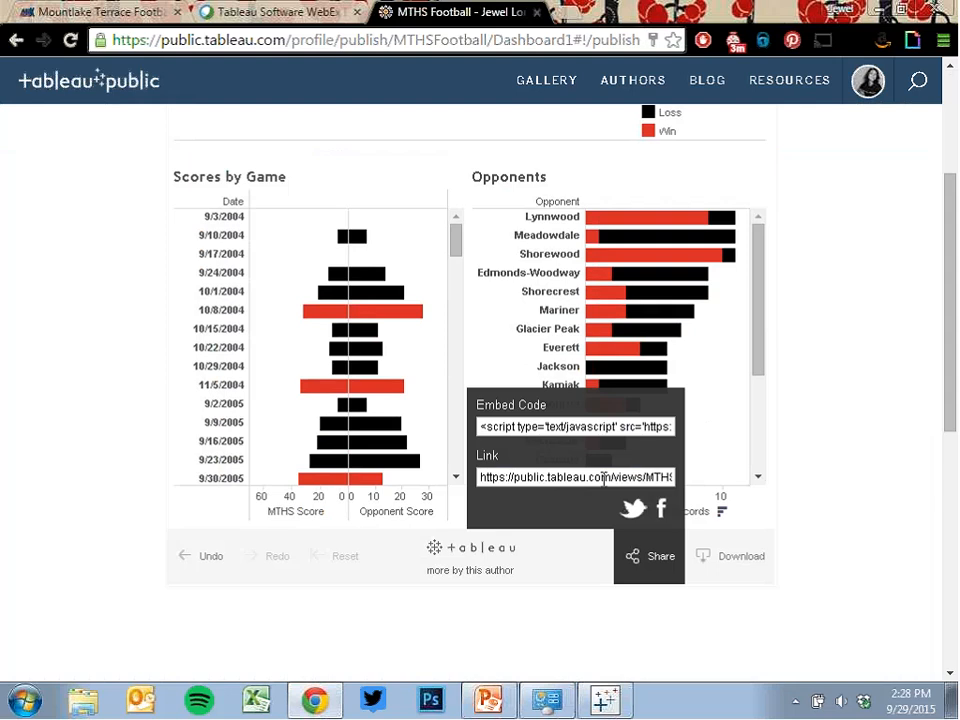
click(533, 428)
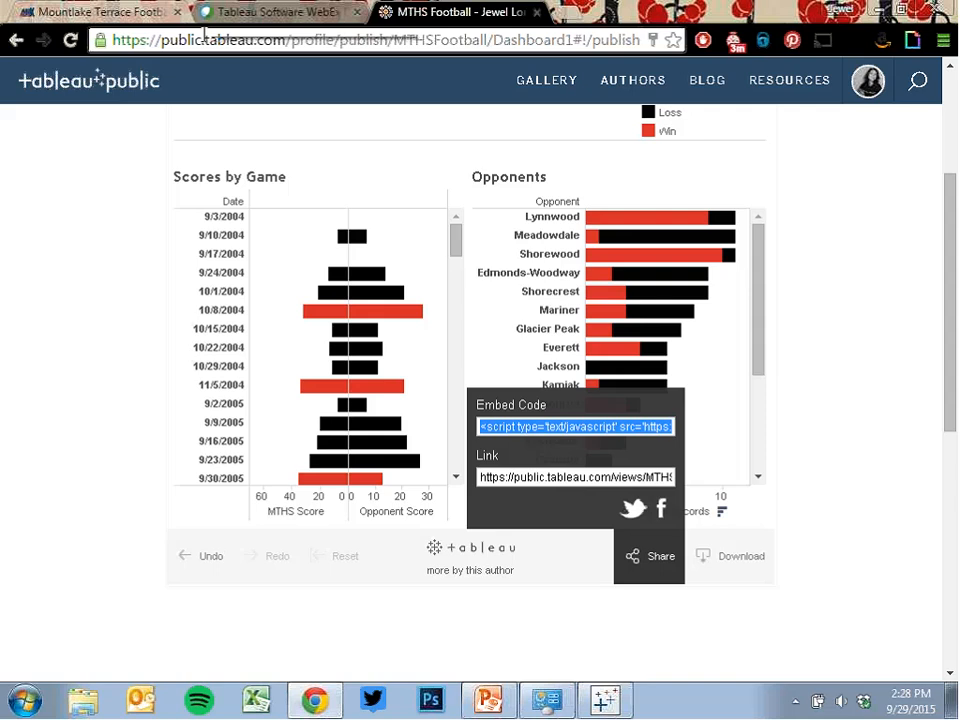
Switch to the WebEx browser page and load the personal site's WordPress admin dashboard in its place.
key(ctrl+shift+Tab)
click(204, 39)
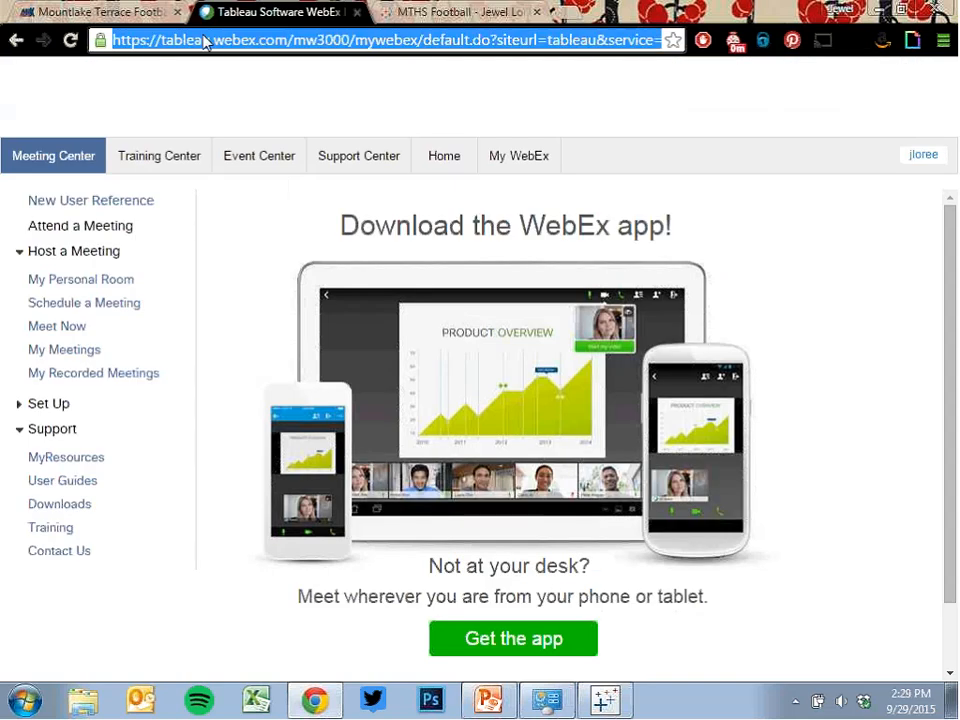
text(jewel)
key(Return)
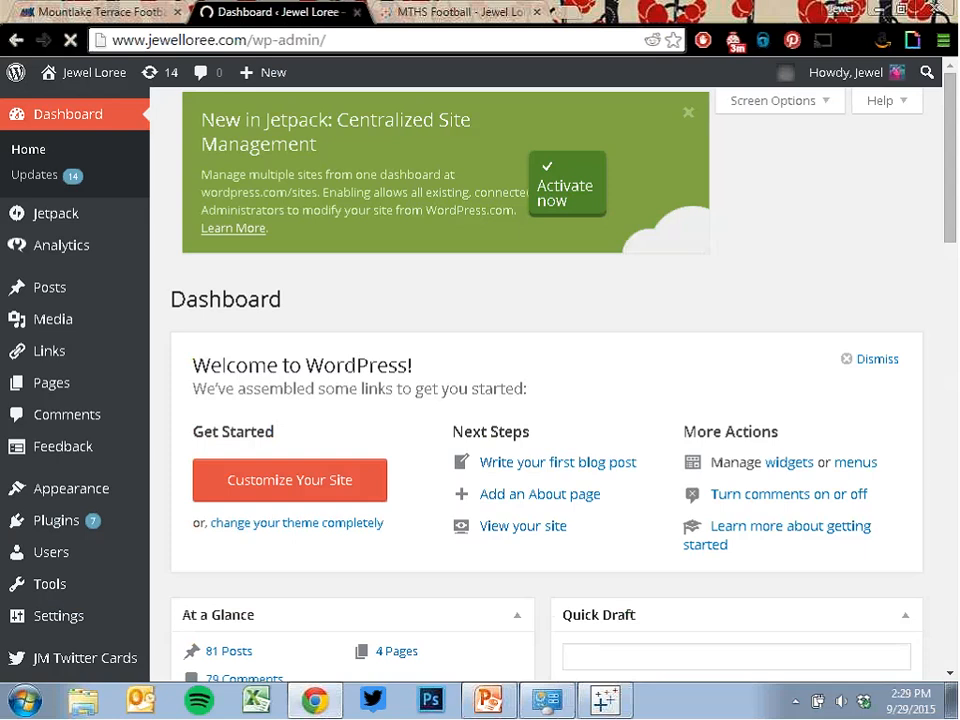
Create a new blog post in WordPress.
click(52, 290)
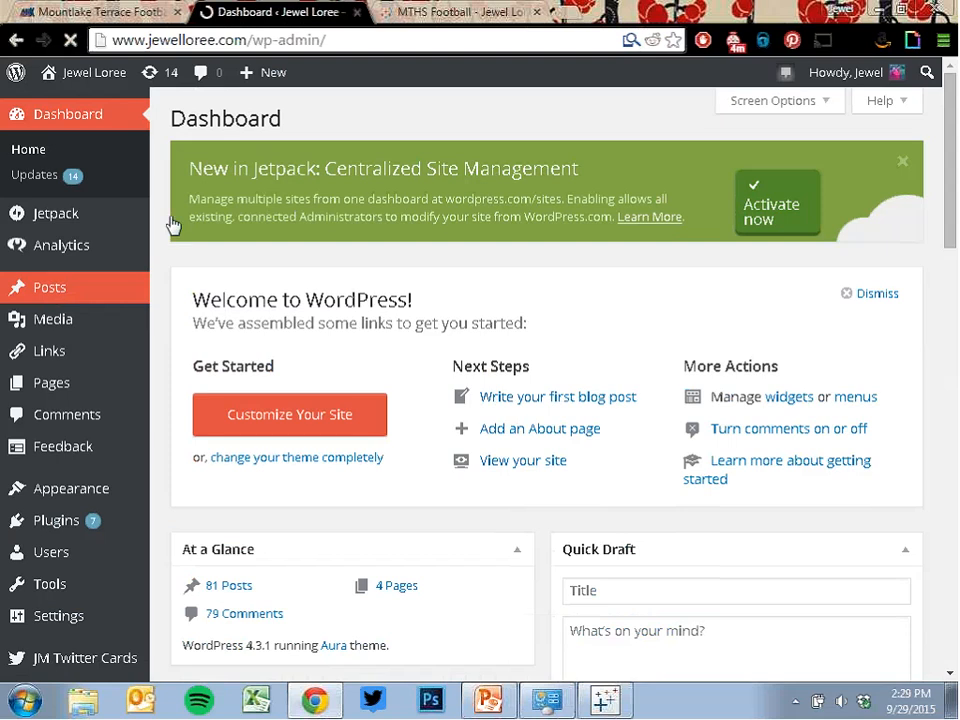
mouse_move(62, 288)
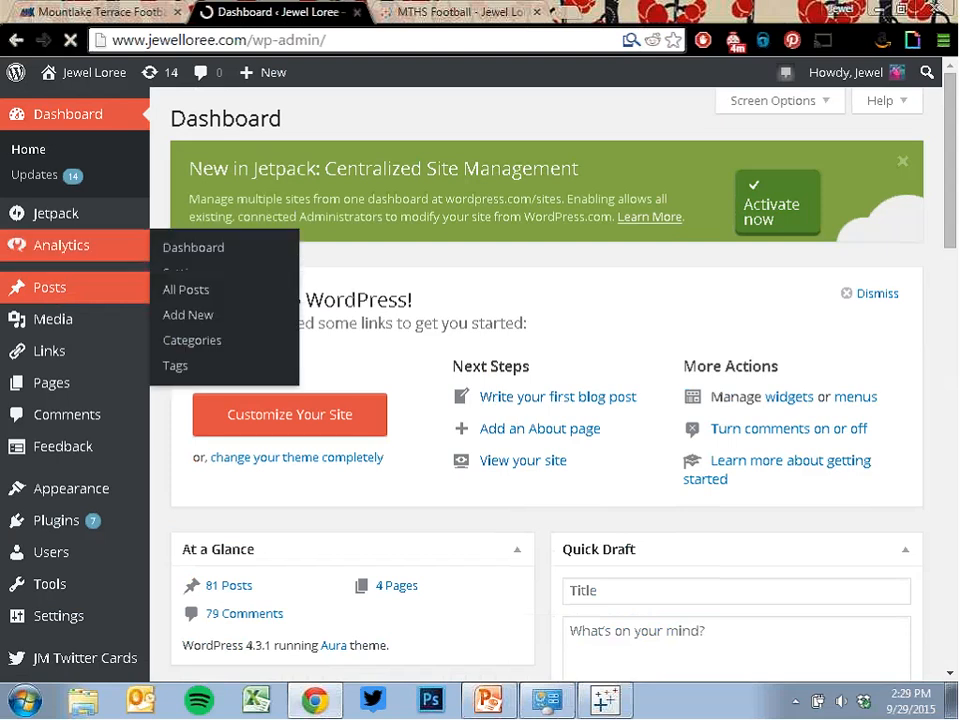
click(205, 325)
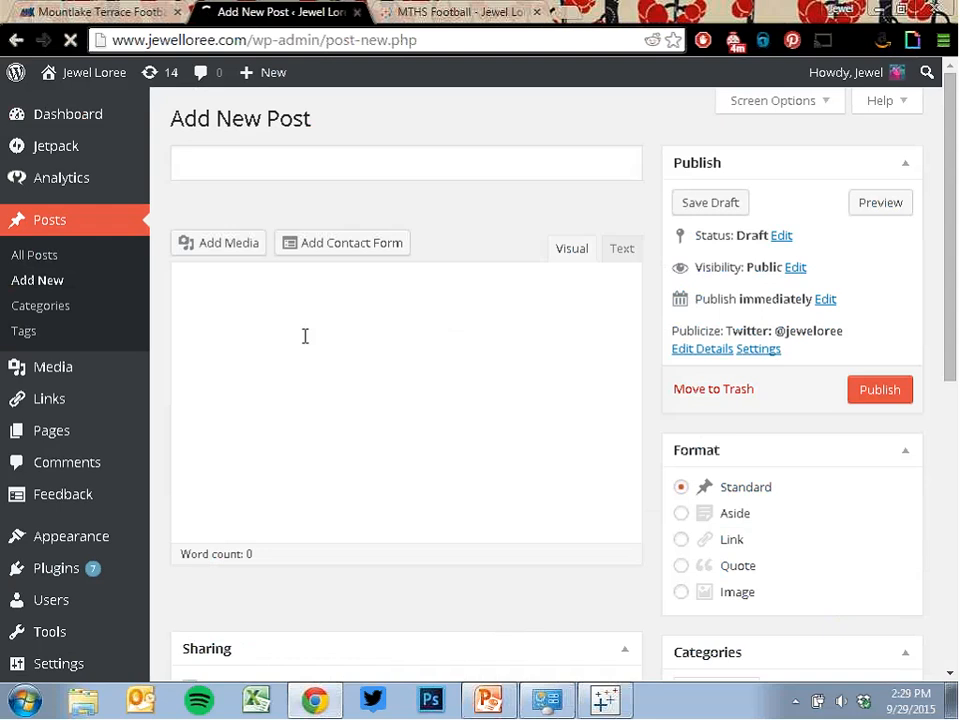
Switch the post editor to text mode and paste the Tableau embed code into the body.
click(620, 251)
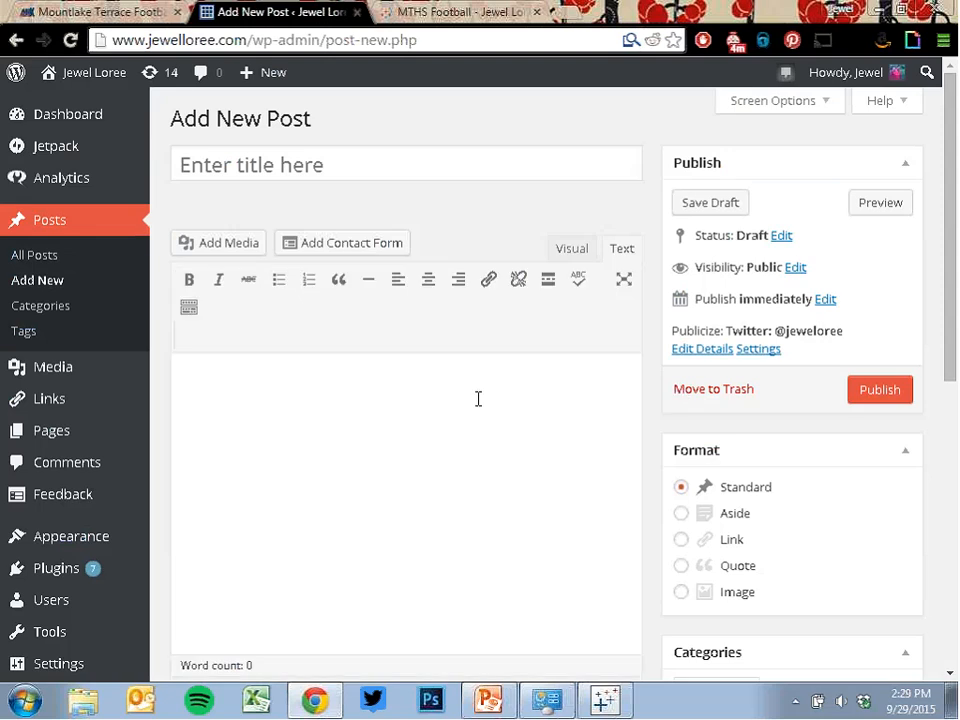
click(478, 399)
key(ctrl+v)
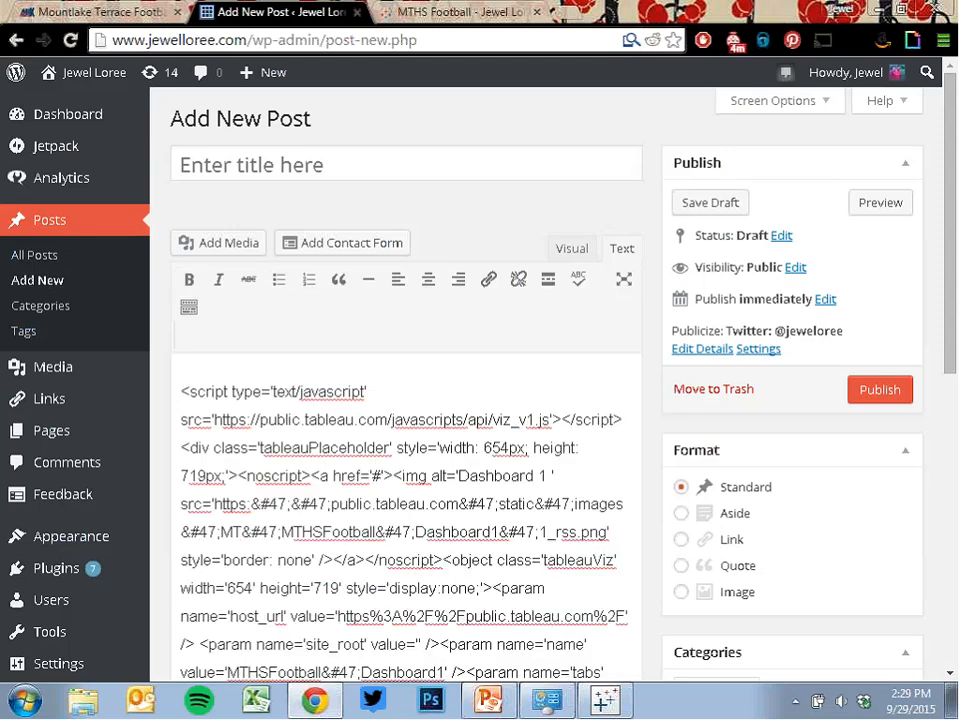
Title the new post "MTHS Football" and preview it.
click(527, 156)
text(MTH)
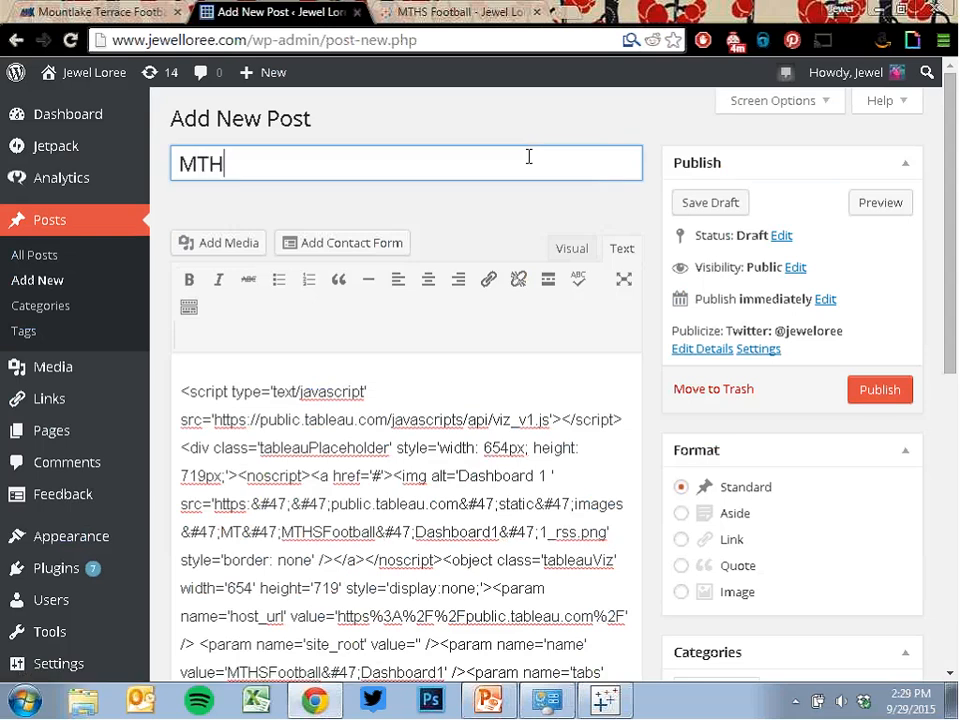
key(BackSpace)
text(HS Football)
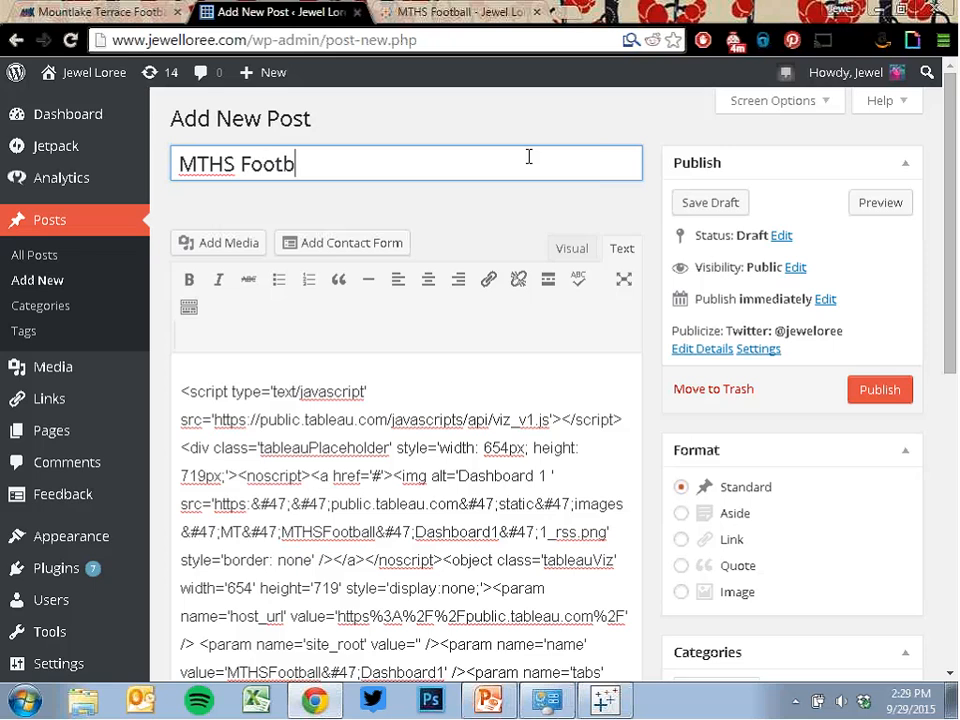
click(884, 218)
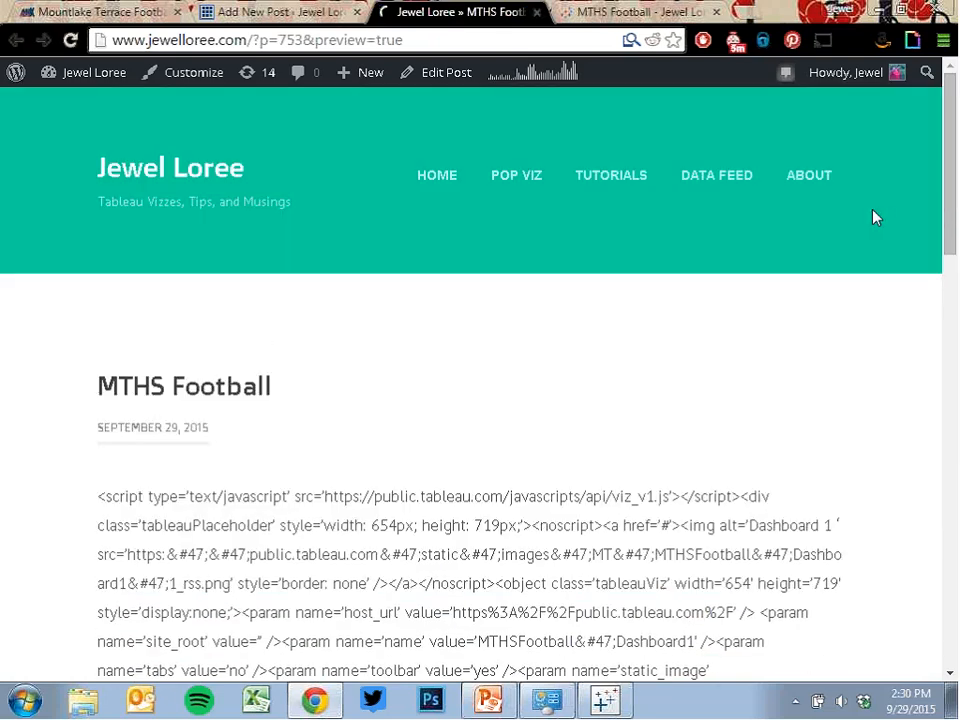
Reopen the post for editing and replace its entire escaped body text with the original Tableau embed code in text mode.
click(440, 72)
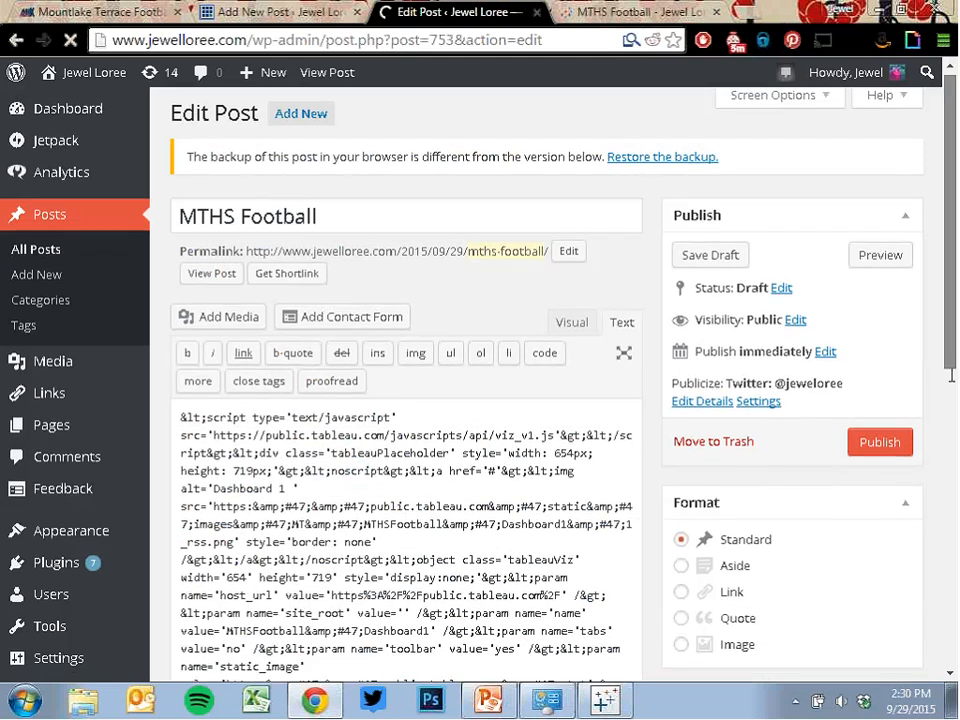
scroll(949, 396, down, 1)
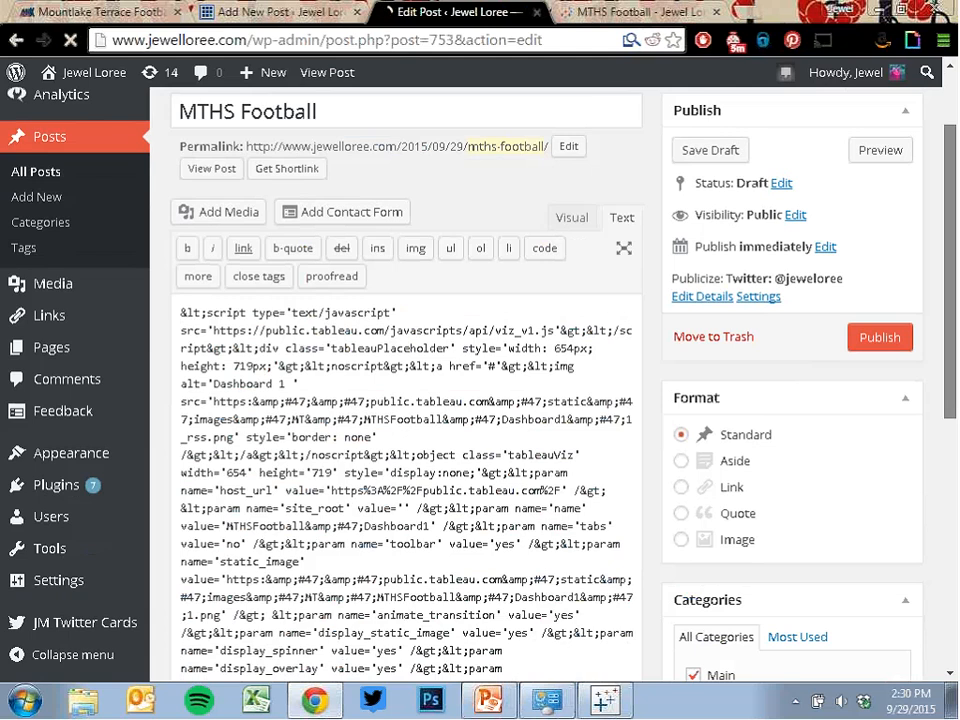
key(ctrl+a)
key(Delete)
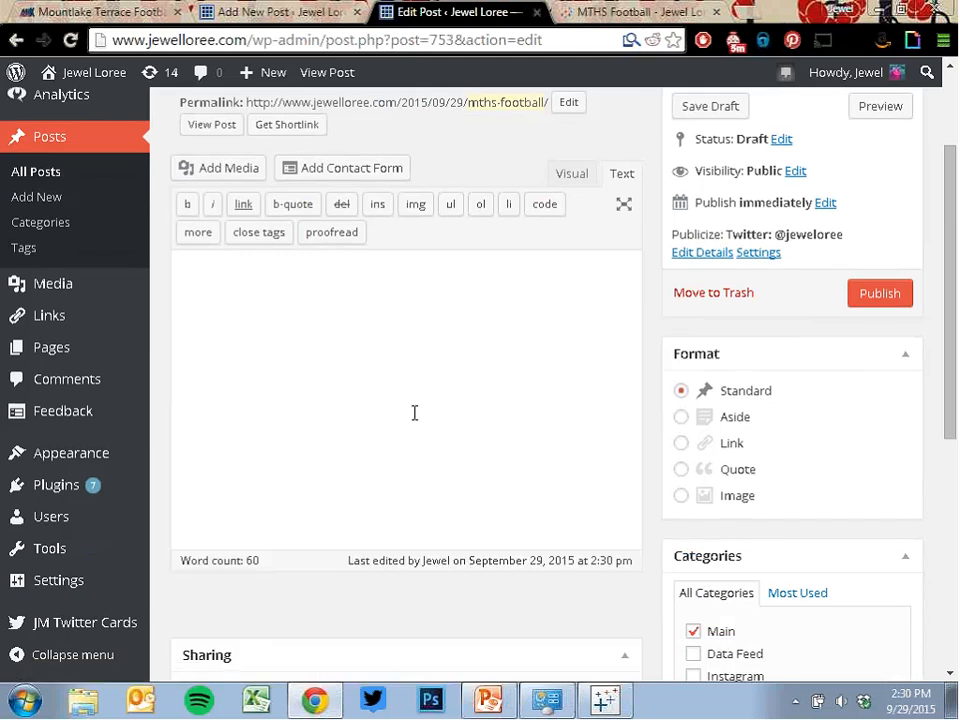
text(<script type='text/javascript' src='https://public.tableau.com/javascripts/api/viz_v1.js'></script><div class='tableauPlaceholder' style='width: 654px; height: 719px;'><noscript><a href='#'><img alt='Dashboard 1 ' src='https:&#47;&#47;public.tableau.com&#47;static&#47;images&#47;MT&#47;MTHSFootball&#47;Dashboard1&#47;1_rss.png' style='border: none' /></a></noscript><object class='tableauViz' width='654' height='719' style='display:none;'><param name='host_url' value='https%3A%2F%2Fpublic.tableau.com%2F' /> <param name='site_root' value='' /><param name='name' value='MTHSFootball&#47;Dashboard1' /><param name='tabs' value='no' /><param name='toolbar' value='yes' /><param name='static_image' value='https:&#47;&#47;public.tableau.com&#47;static&#47;images&#47;MT&#47;MTHSFootball&#47;Dashboard1&#47;1.png' /> <param name='animate_transition' value='yes' /><param name='display_static_image' value='yes' /><param name='display_spinner' value='yes' /><param name='display_overlay' value='yes' /><param name='display_count' value='yes' /><param name='showVizHome' value='no' /><param name='showTabs' value='y' /><param name='bootstrapWhenNotified' value='true' /></object></div>)
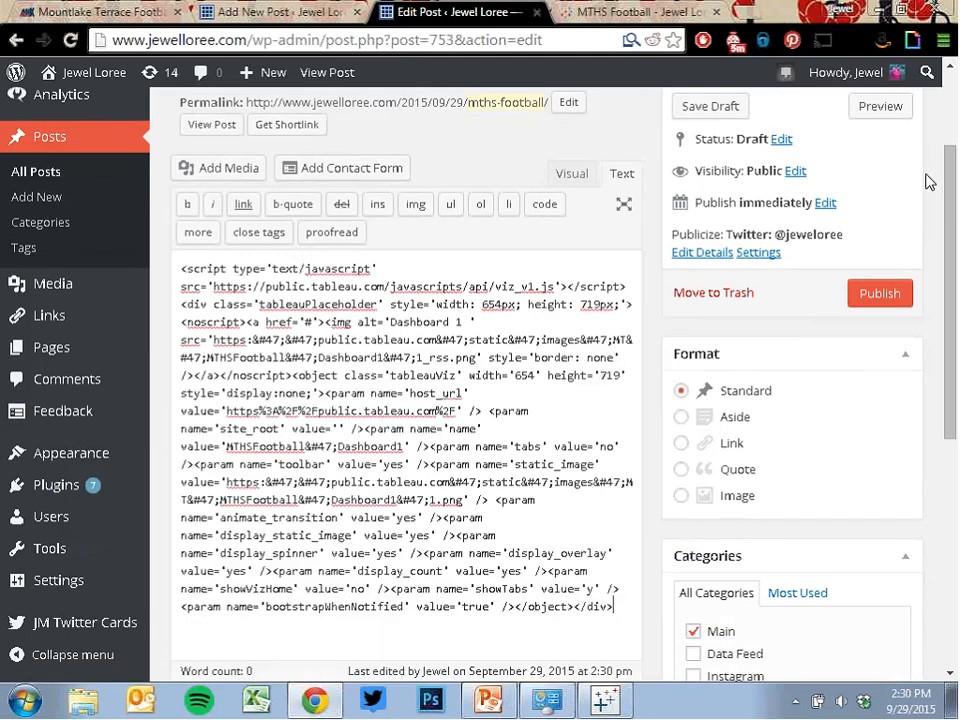
Preview the edited post and examine the embedded dashboard, including the Opponents chart's tooltips.
click(883, 112)
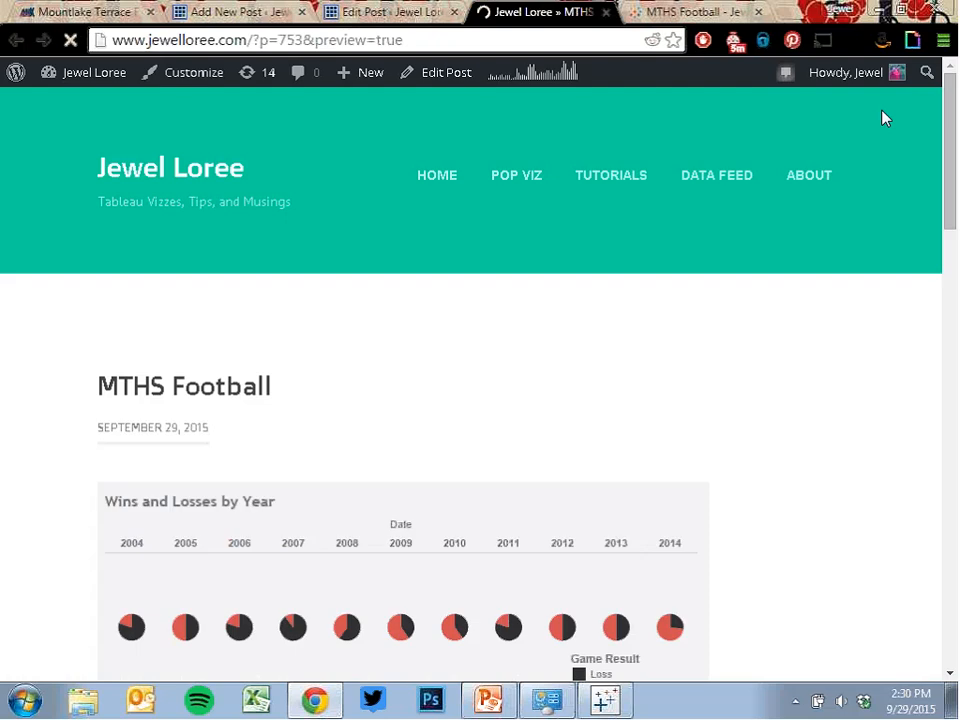
drag(952, 119, 956, 128)
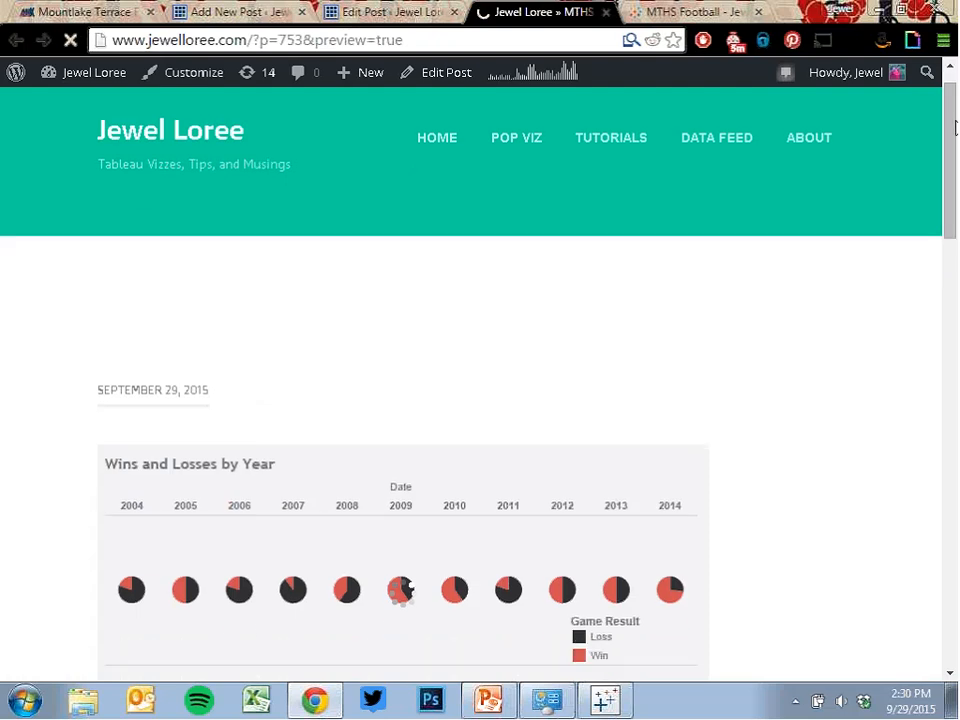
scroll(956, 199, down, 3)
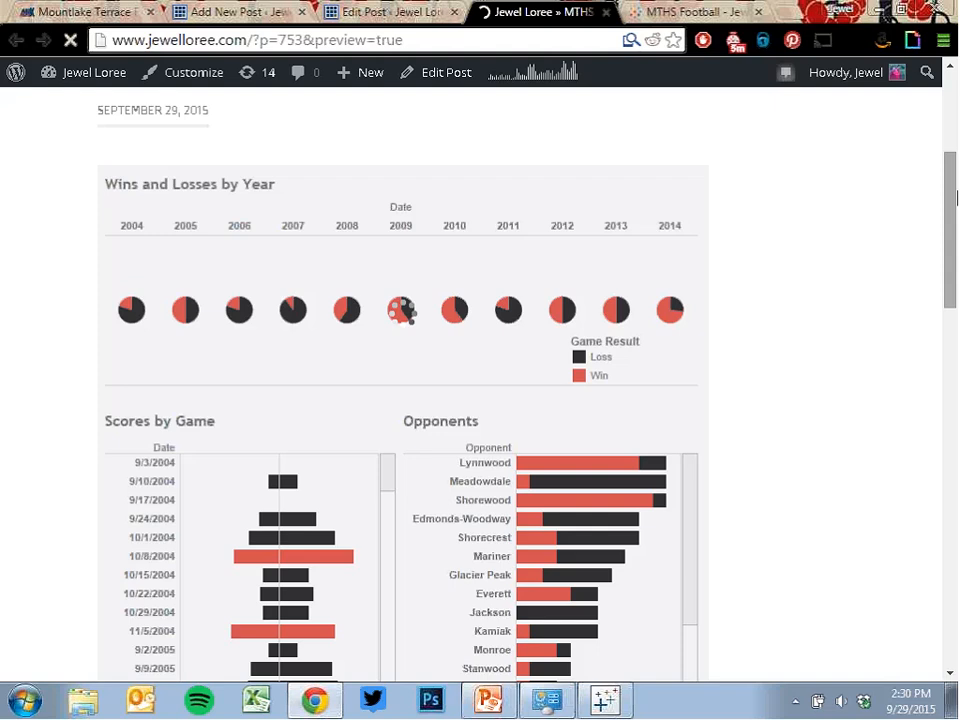
drag(957, 217, 957, 254)
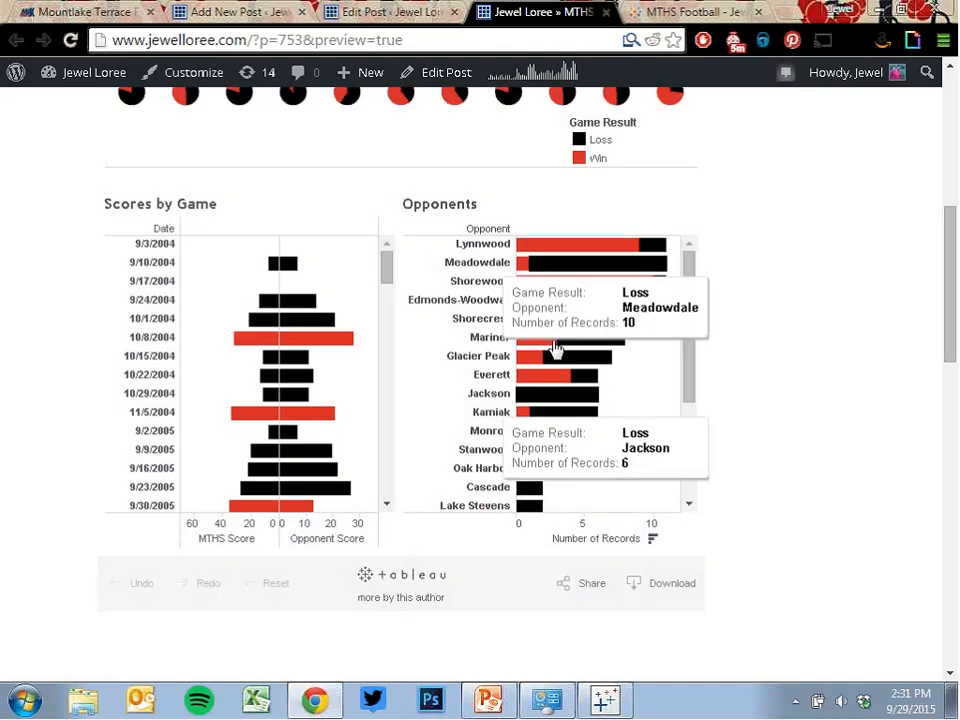
scroll(955, 238, up, 3)
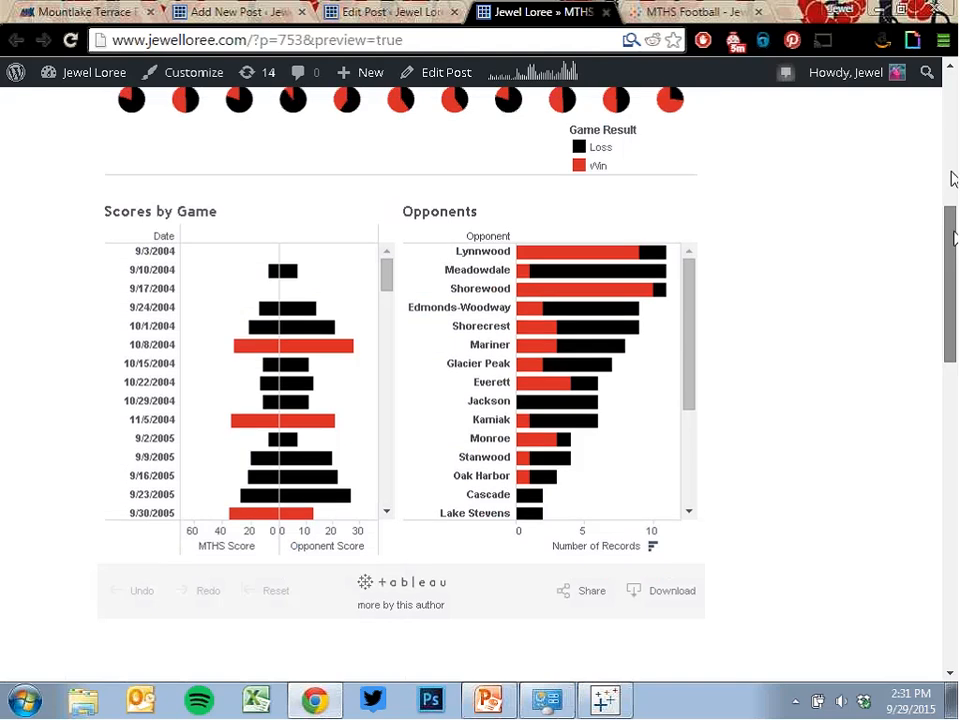
Switch back to the Tableau Public viz page and open the Sample Data Sets section of the site's resources.
click(697, 11)
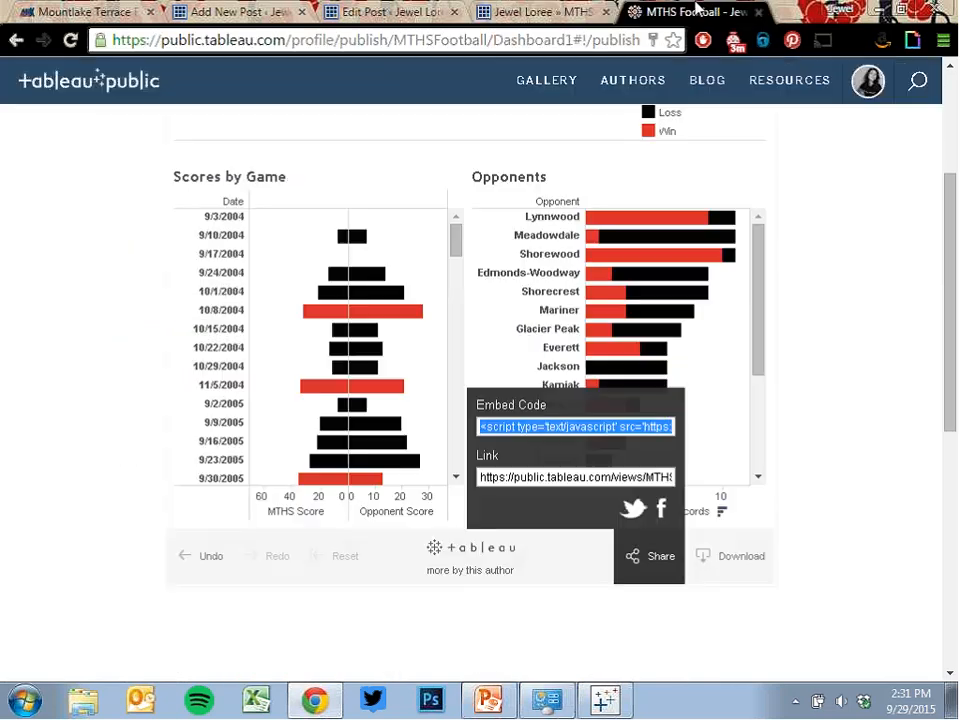
click(852, 326)
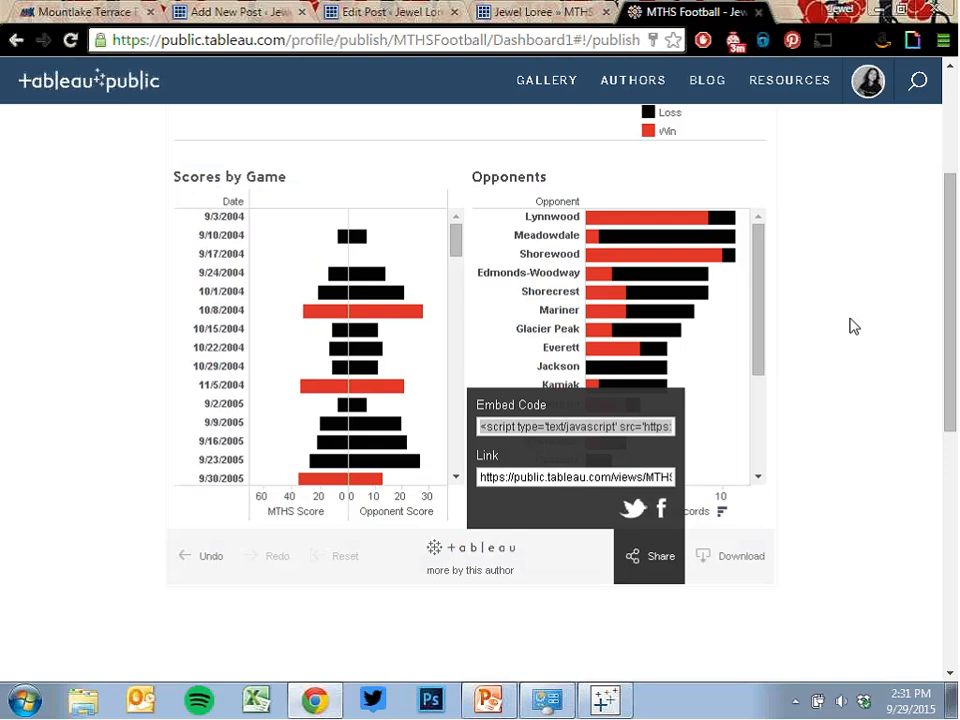
click(852, 326)
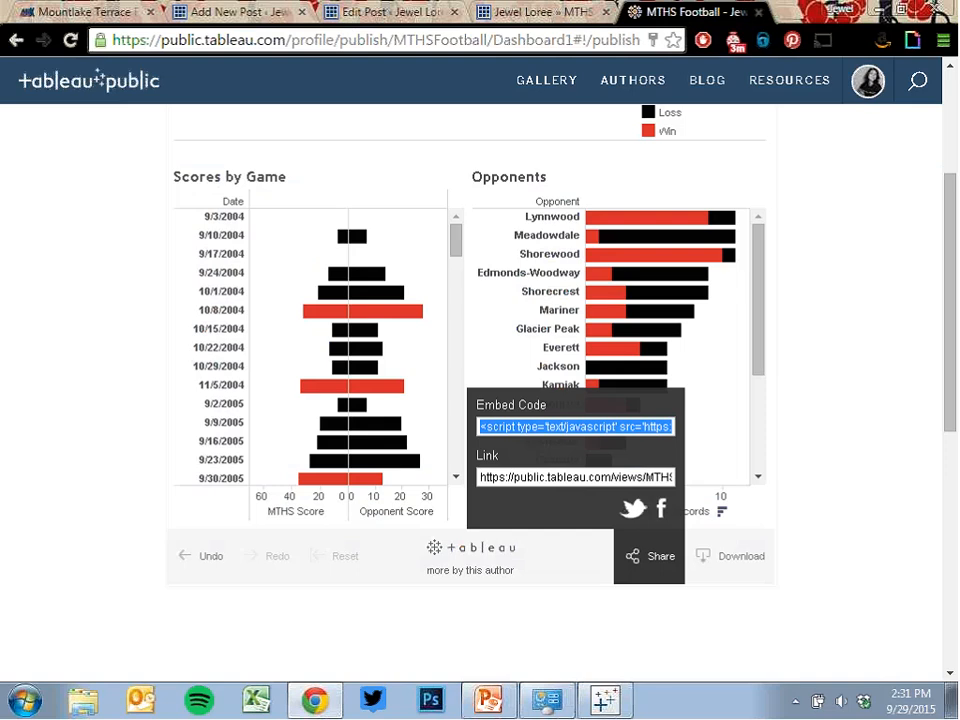
click(766, 88)
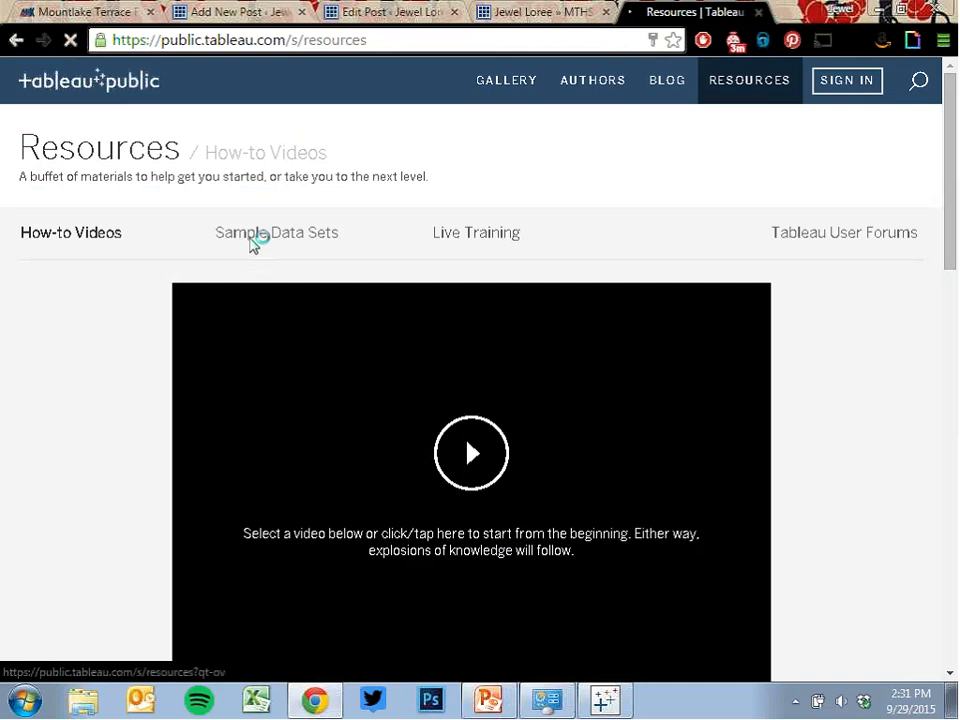
click(253, 242)
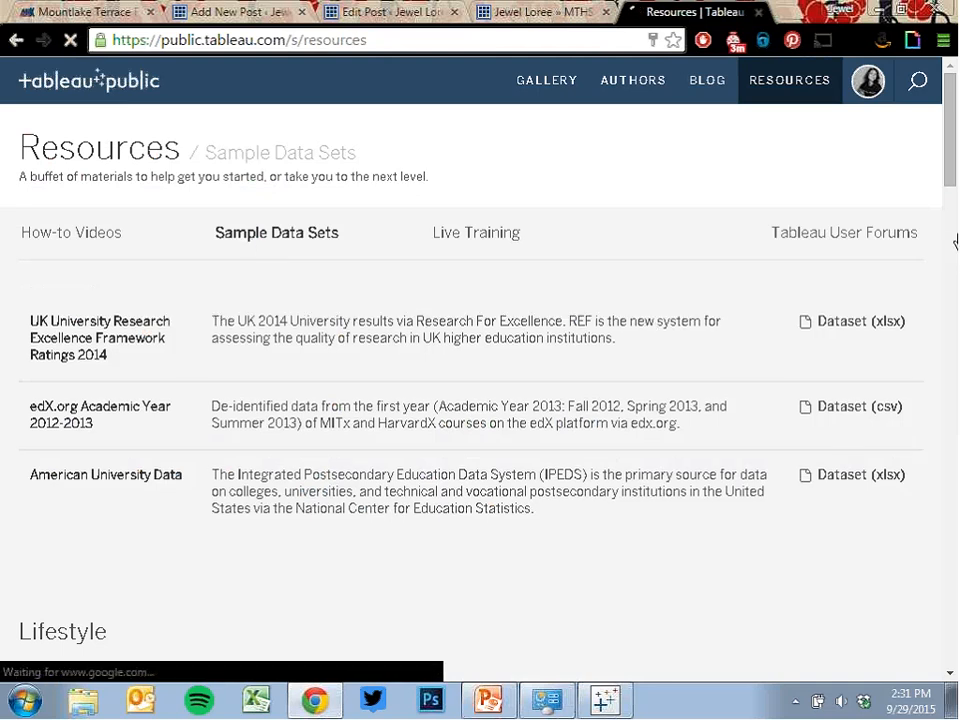
Look through the sample data sets offered in each category, such as Lifestyle, Government, Health, Sports and Science.
scroll(955, 241, down, 2)
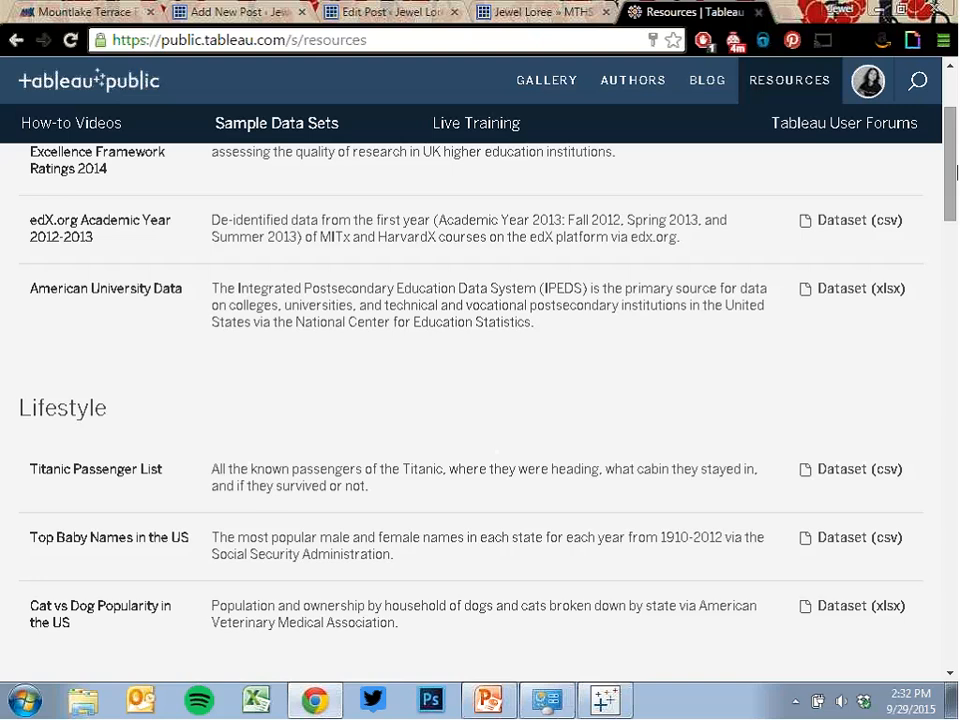
scroll(955, 172, down, 1)
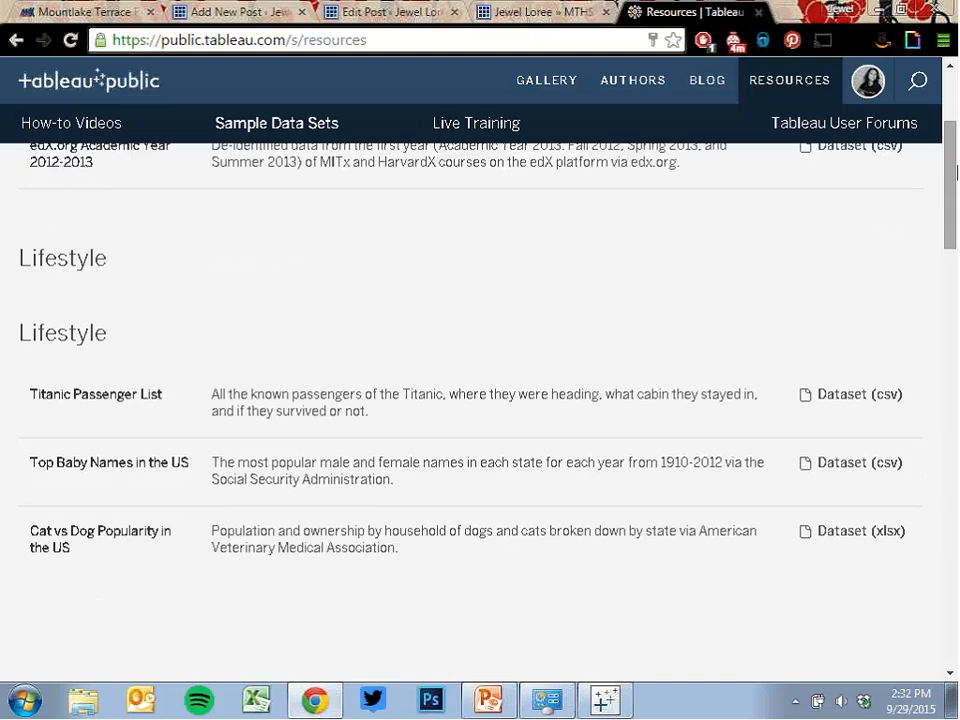
scroll(955, 172, down, 4)
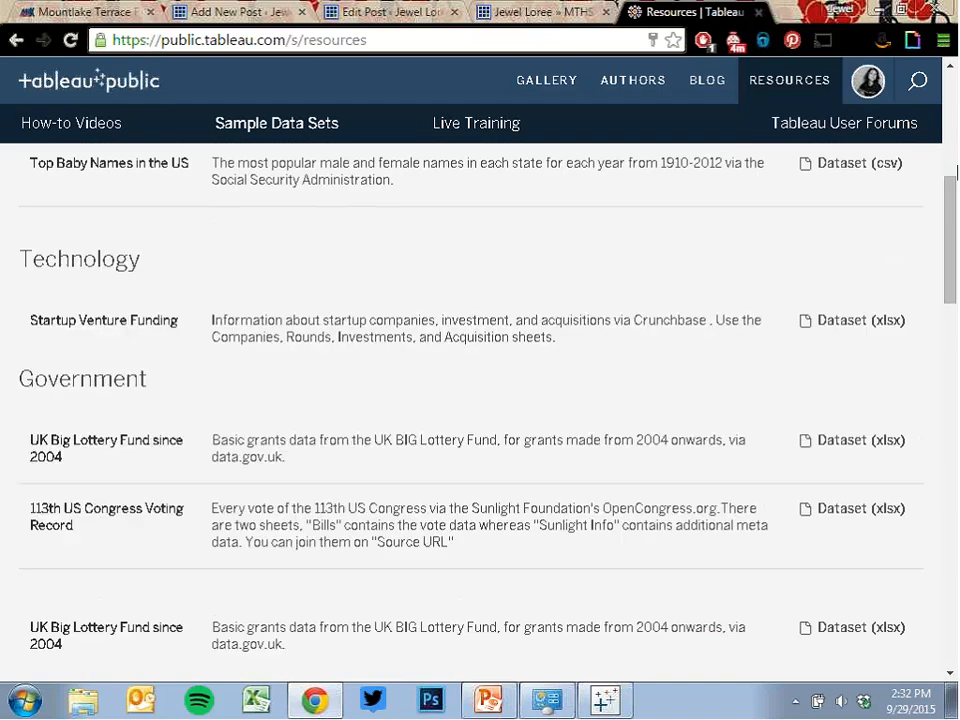
scroll(955, 172, down, 2)
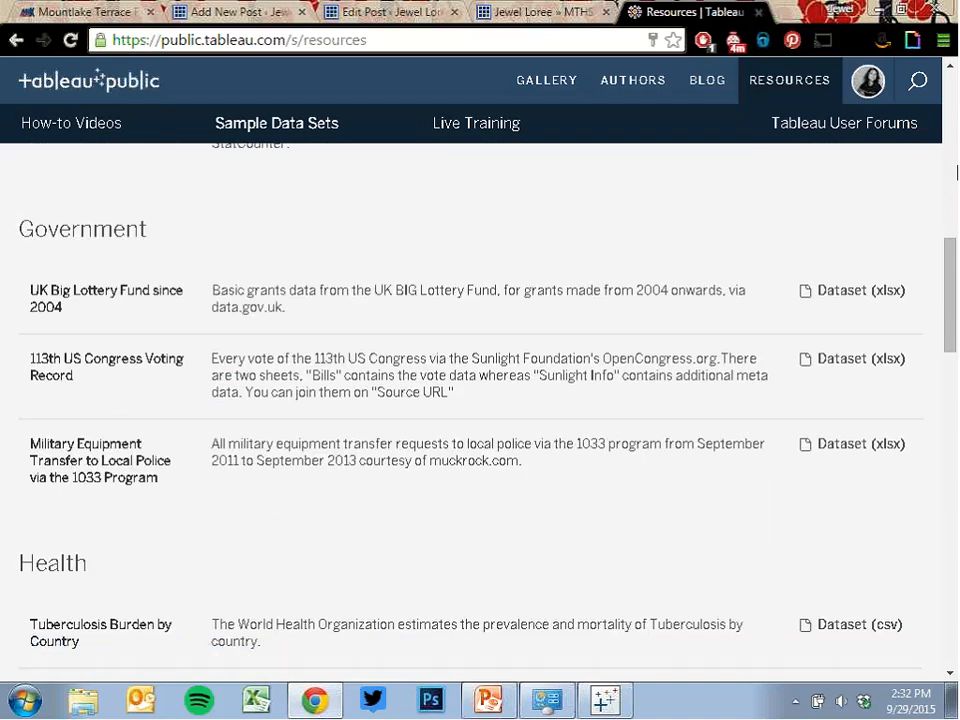
scroll(955, 172, down, 2)
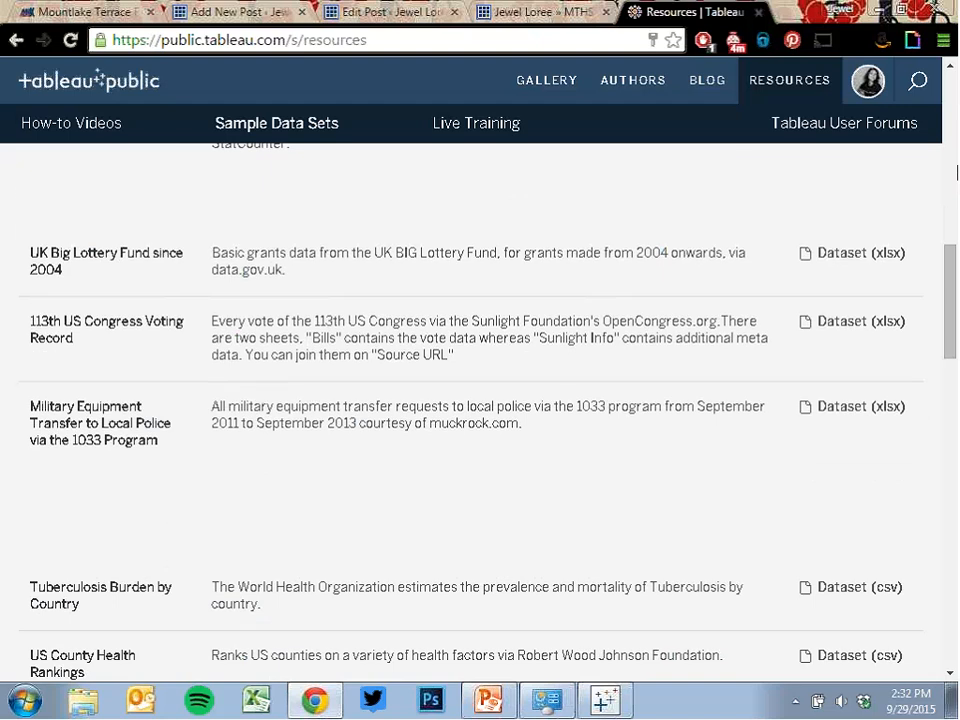
scroll(955, 172, down, 1)
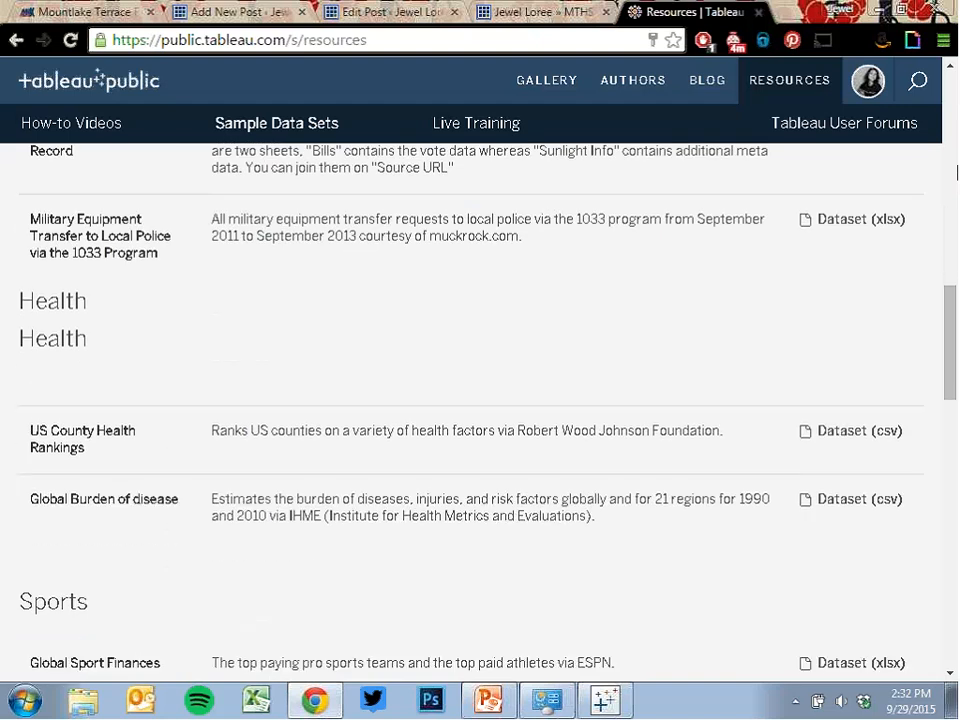
scroll(955, 172, down, 1)
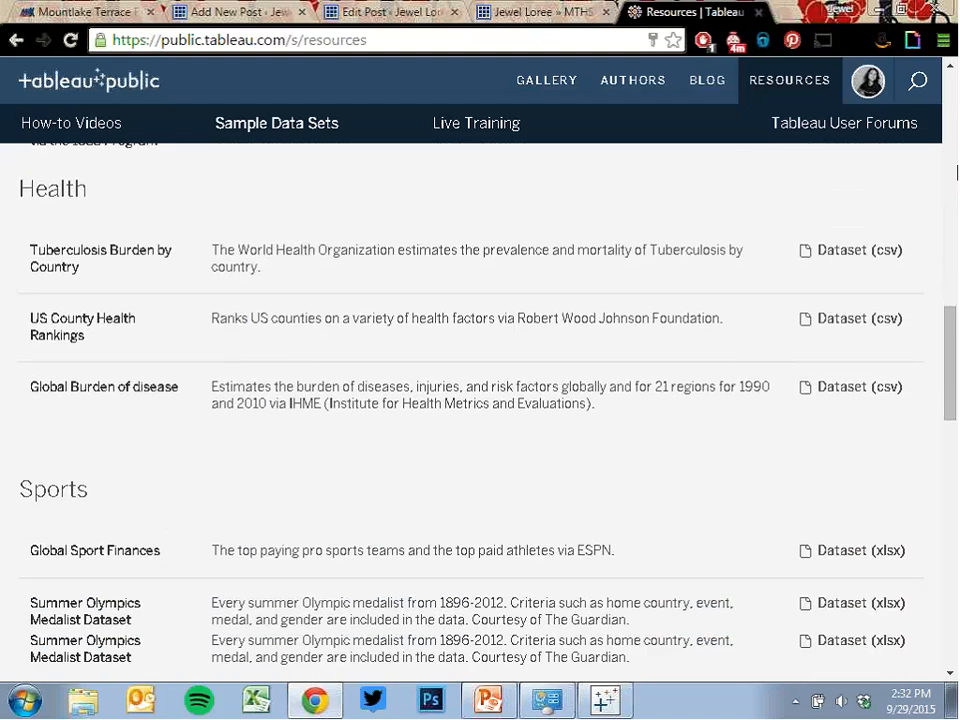
scroll(955, 172, down, 1)
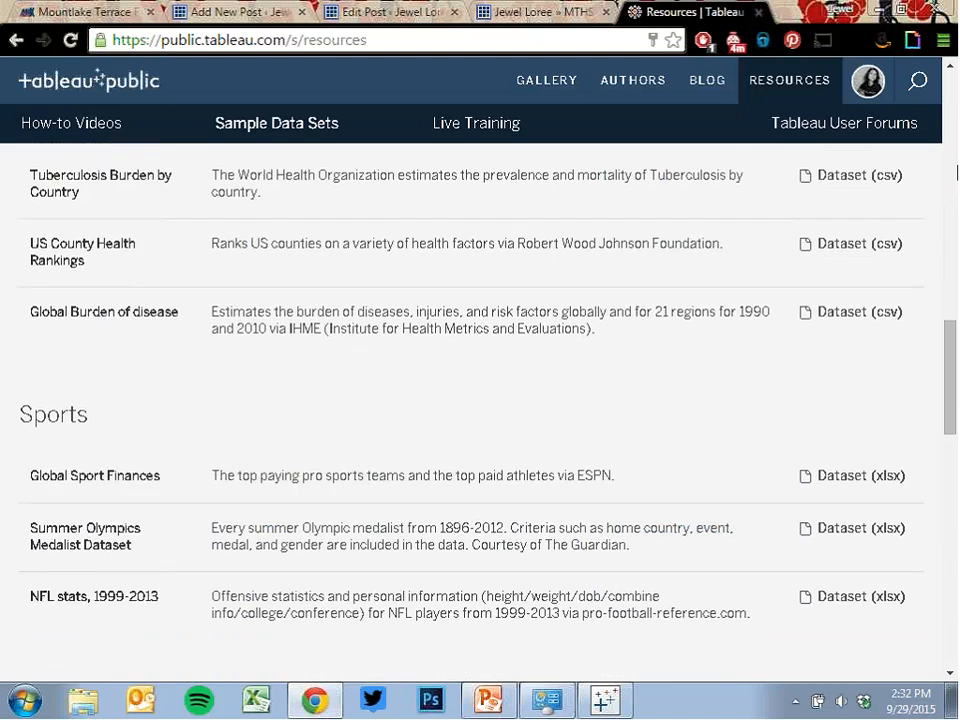
scroll(955, 172, down, 1)
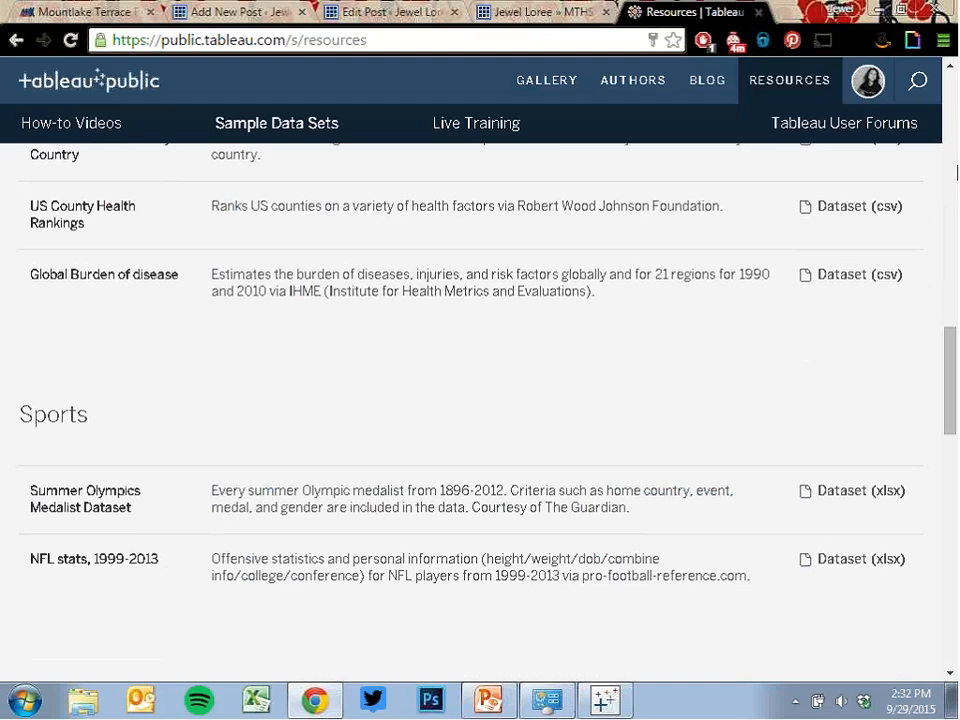
scroll(955, 172, down, 1)
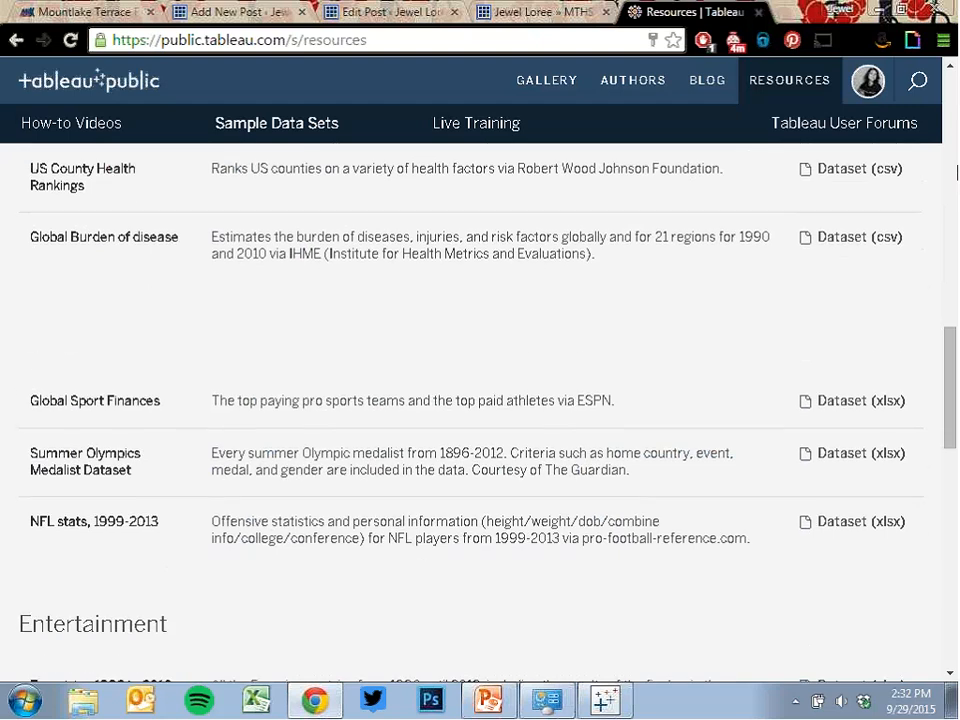
scroll(955, 172, down, 4)
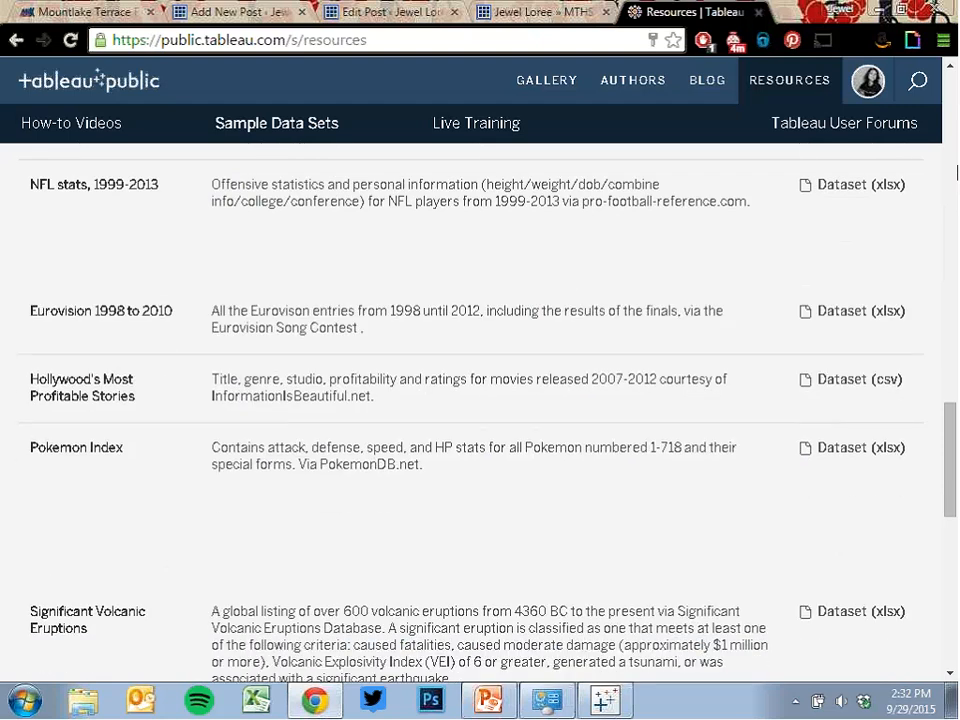
scroll(955, 172, down, 1)
scroll(955, 172, down, 5)
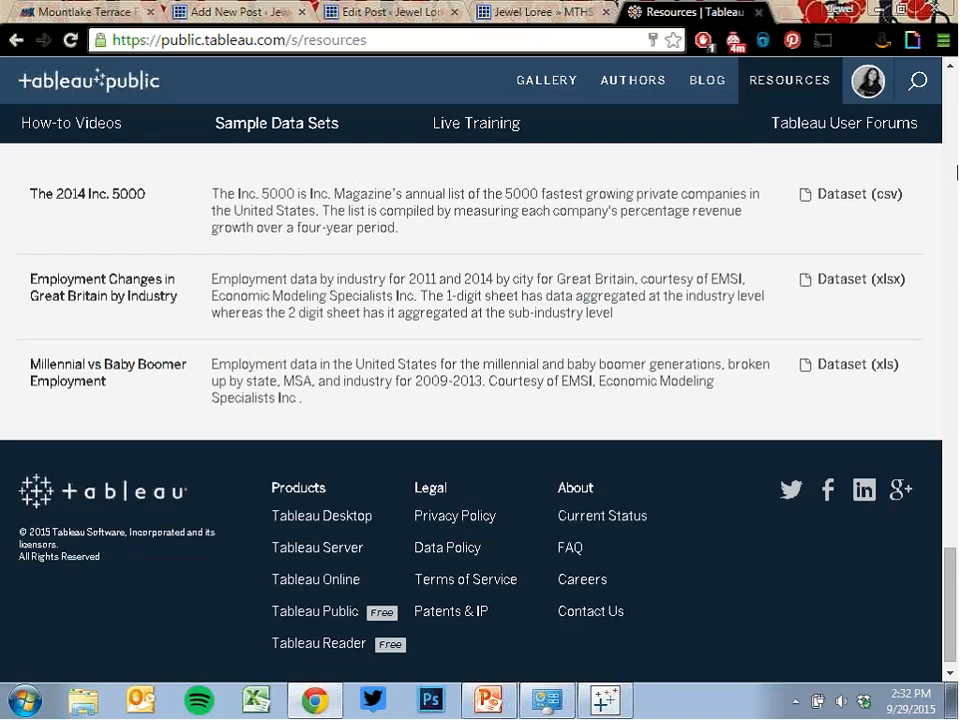
scroll(955, 172, up, 5)
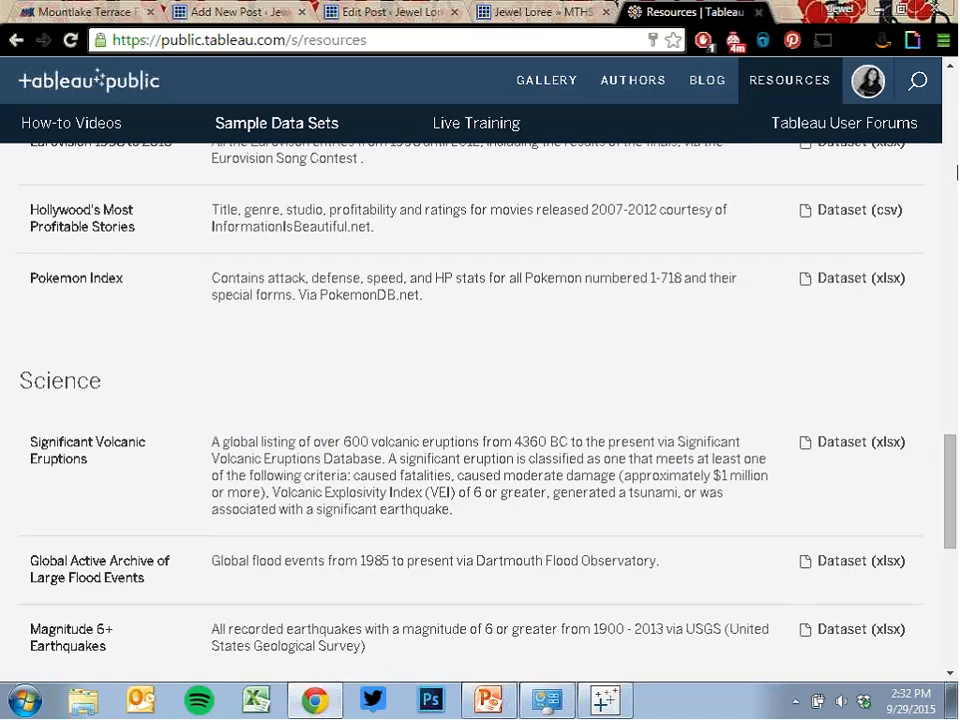